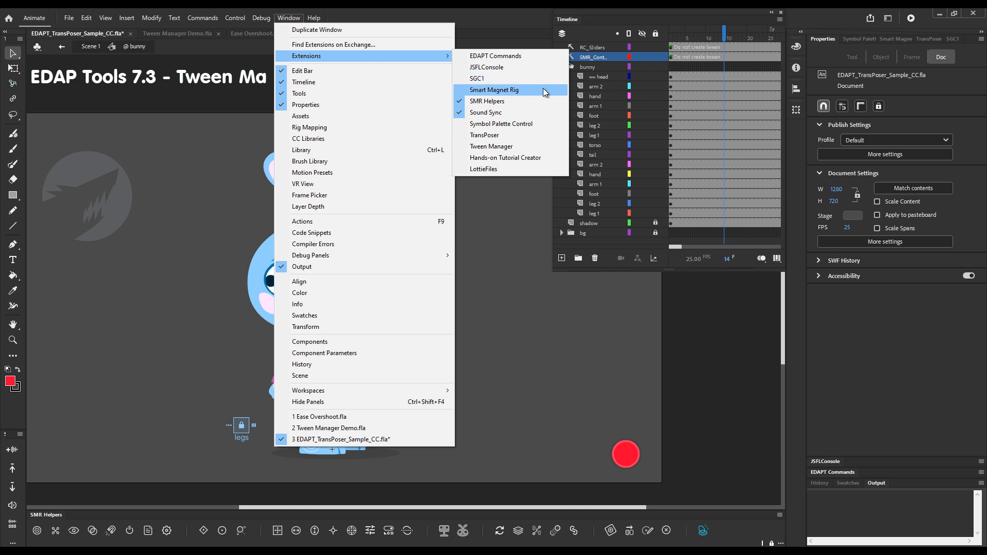
- Open the Tween Manager extension panel in Animate and again in Flash
{"action": "left_click", "coordinate": [535, 146]}
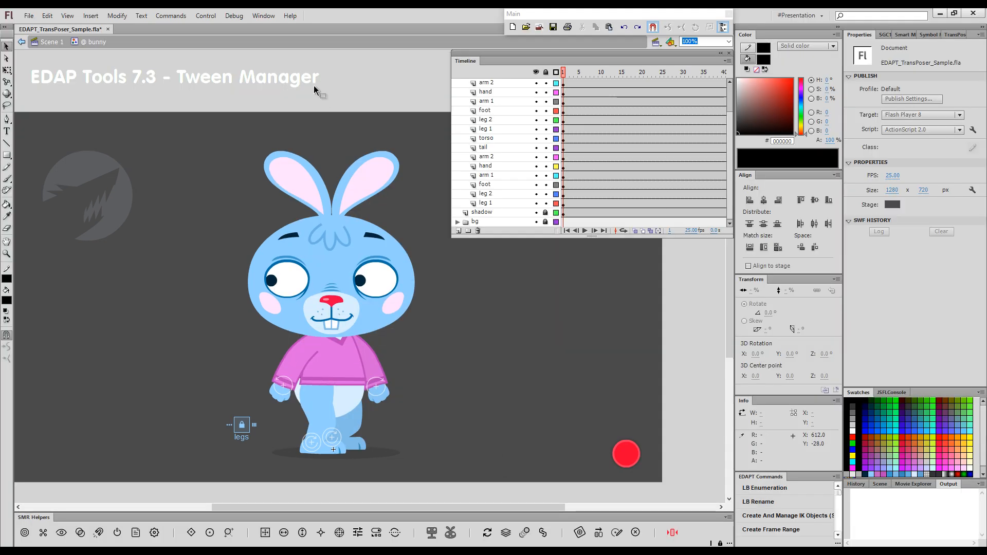
{"action": "left_click", "coordinate": [263, 16]}
{"action": "mouse_move", "coordinate": [350, 313]}
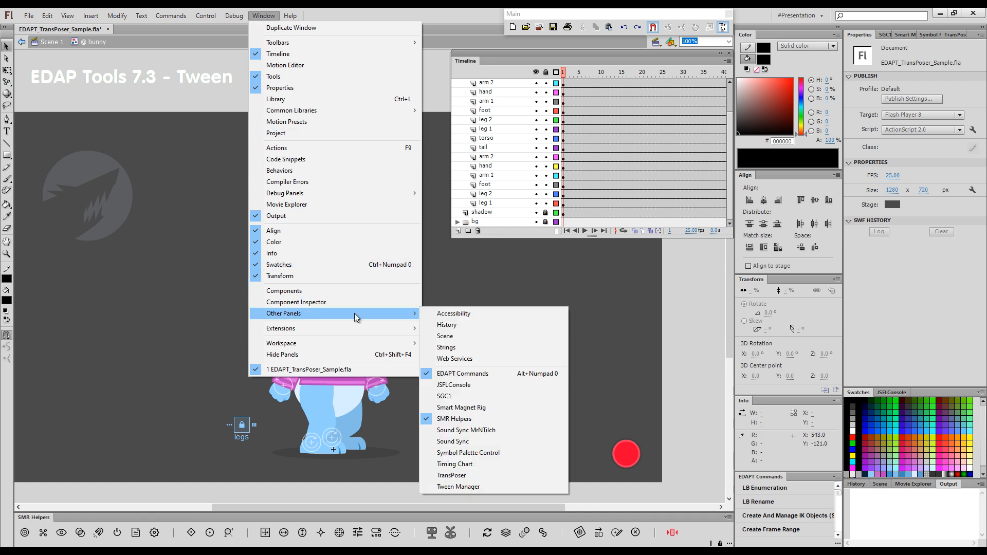
{"action": "left_click", "coordinate": [525, 488]}
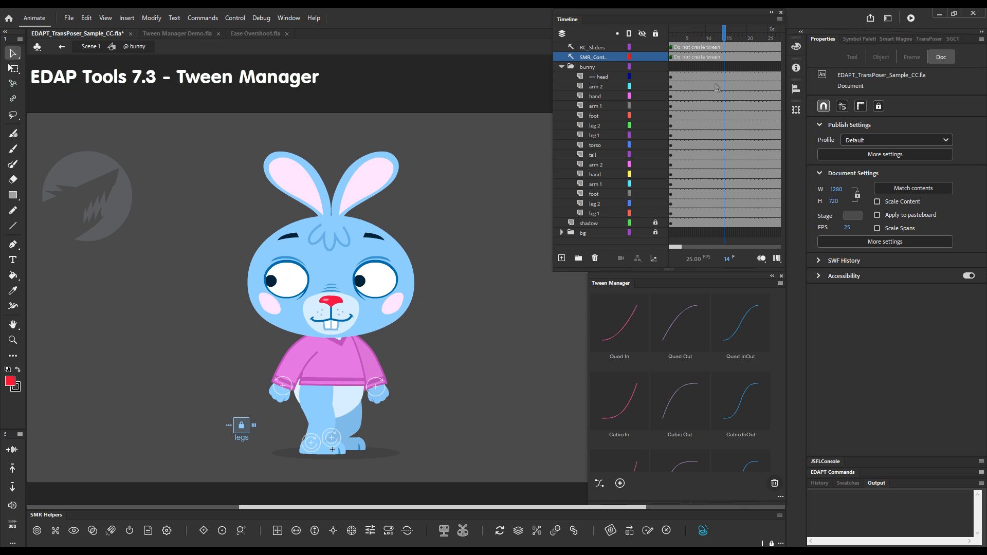
- Insert keyframes at frame 14 on all layers of the bunny folder and select the artwork on them
{"action": "left_click", "coordinate": [726, 69]}
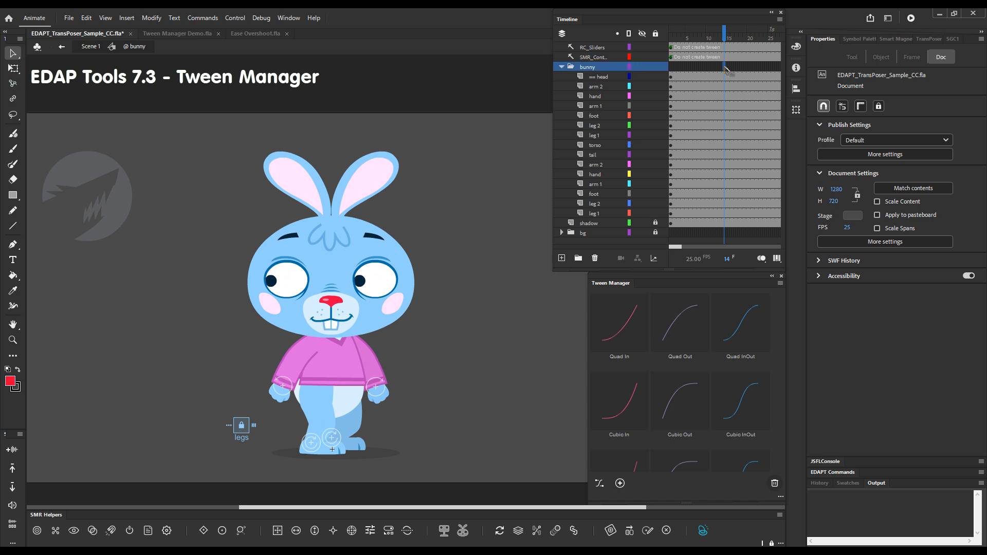
{"action": "key", "text": "x"}
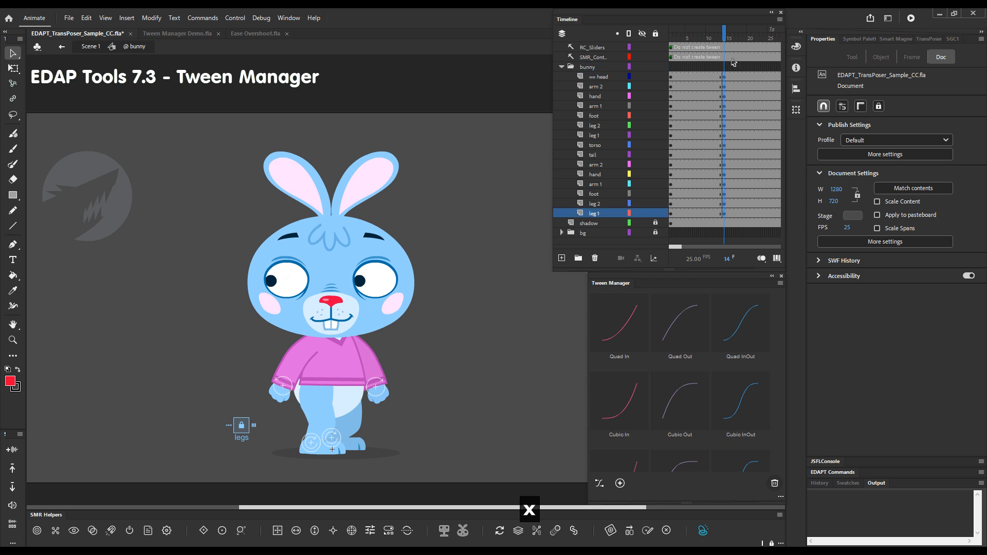
{"action": "key", "text": "g"}
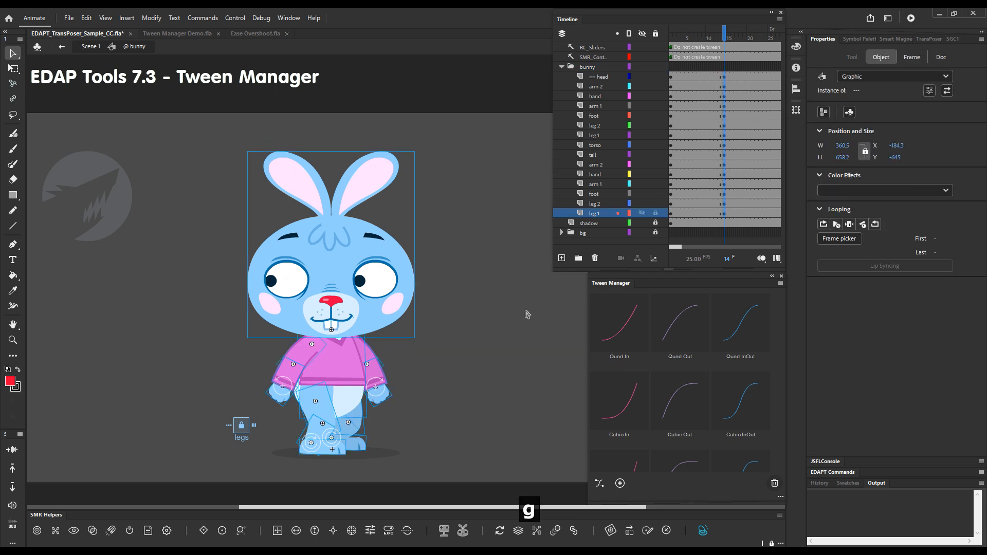
- Pose the bunny at frame 14 with the torso lowered, both arms spread outward, and the head lowered and slightly squashed
{"action": "left_click", "coordinate": [342, 371], "text": "shift"}
{"action": "left_click_drag", "start_coordinate": [342, 371], "coordinate": [398, 381]}
{"action": "left_click_drag", "start_coordinate": [282, 397], "coordinate": [259, 390]}
{"action": "left_click_drag", "start_coordinate": [334, 287], "coordinate": [335, 298]}
{"action": "left_click", "coordinate": [335, 293], "text": "alt+shift"}
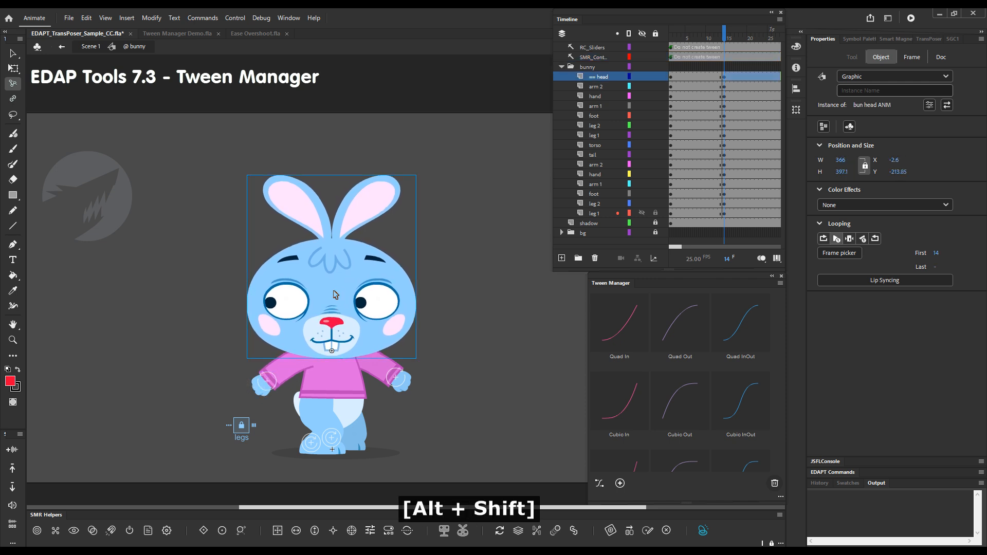
- Apply the Back InOut ease preset to the spans of all bunny layers, from head to leg 1, at frame 7
{"action": "left_click", "coordinate": [697, 77]}
{"action": "left_click_drag", "start_coordinate": [697, 80], "coordinate": [698, 215]}
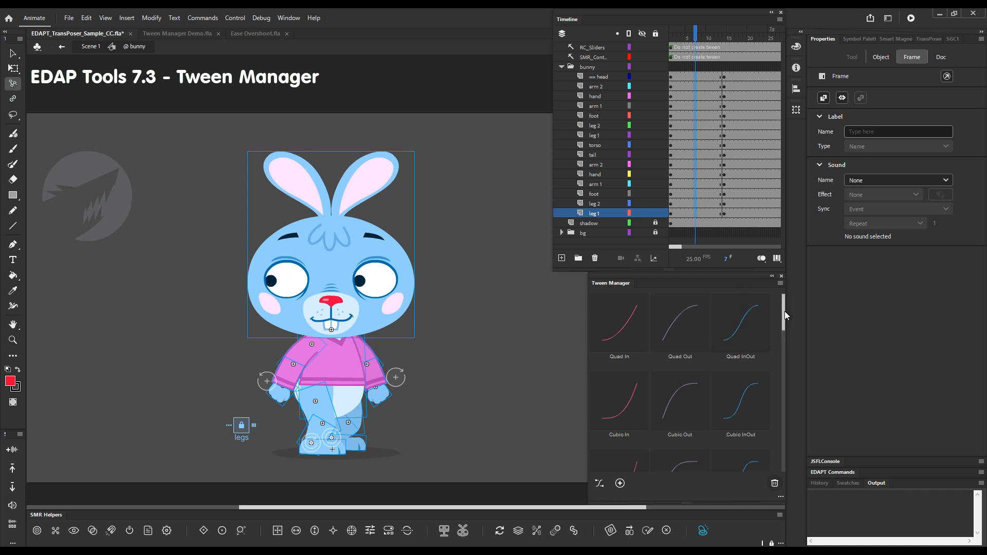
{"action": "left_click_drag", "start_coordinate": [784, 316], "coordinate": [777, 416]}
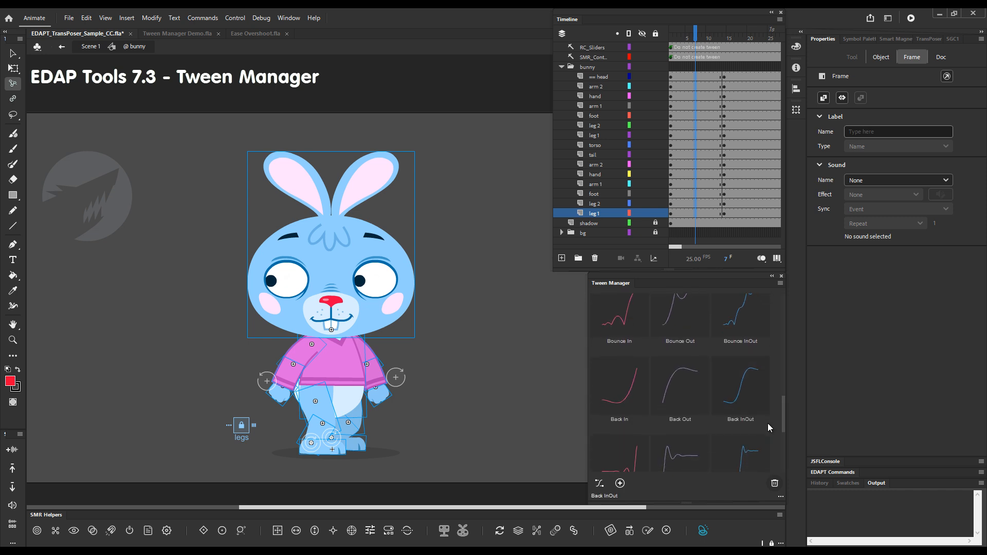
{"action": "left_click", "coordinate": [745, 386]}
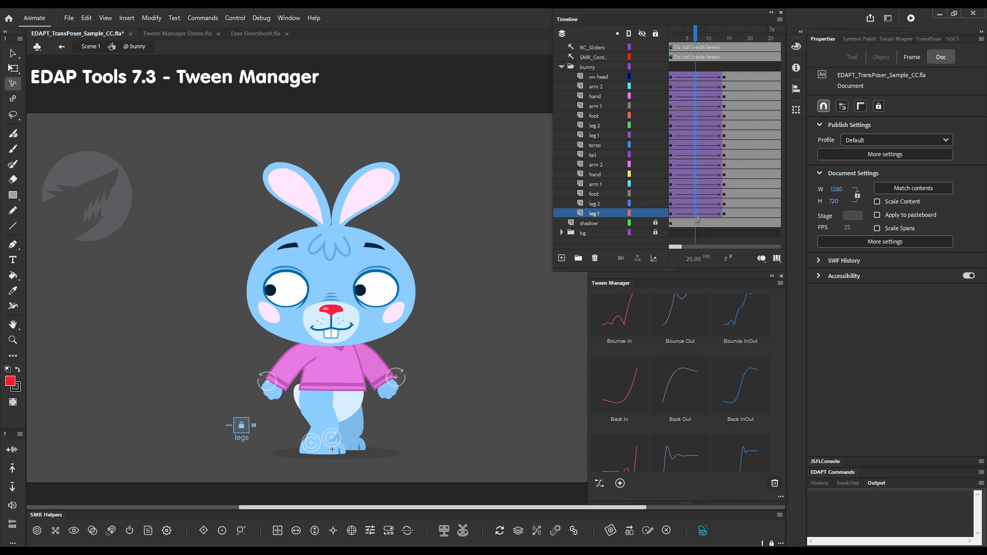
- Preview the bunny tween by scrubbing from frame 1, and hide the rig controls layer
{"action": "left_click", "coordinate": [692, 40]}
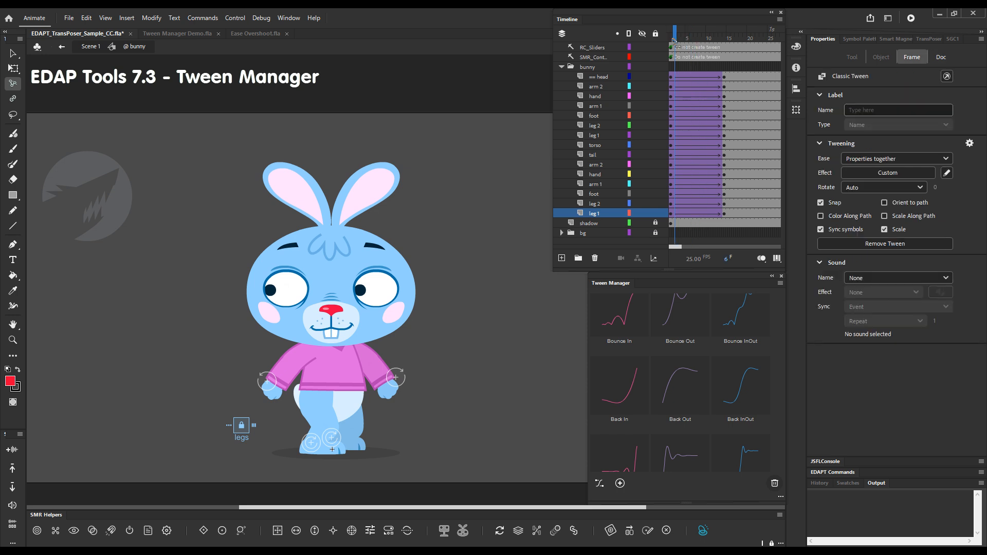
{"action": "left_click", "coordinate": [672, 39]}
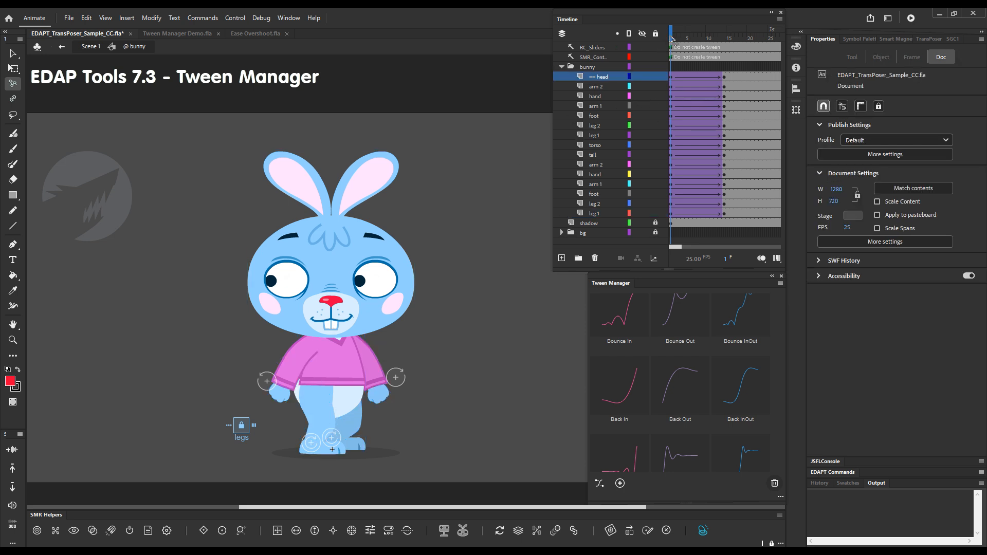
{"action": "left_click_drag", "start_coordinate": [672, 40], "coordinate": [665, 69]}
{"action": "key", "text": "F1"}
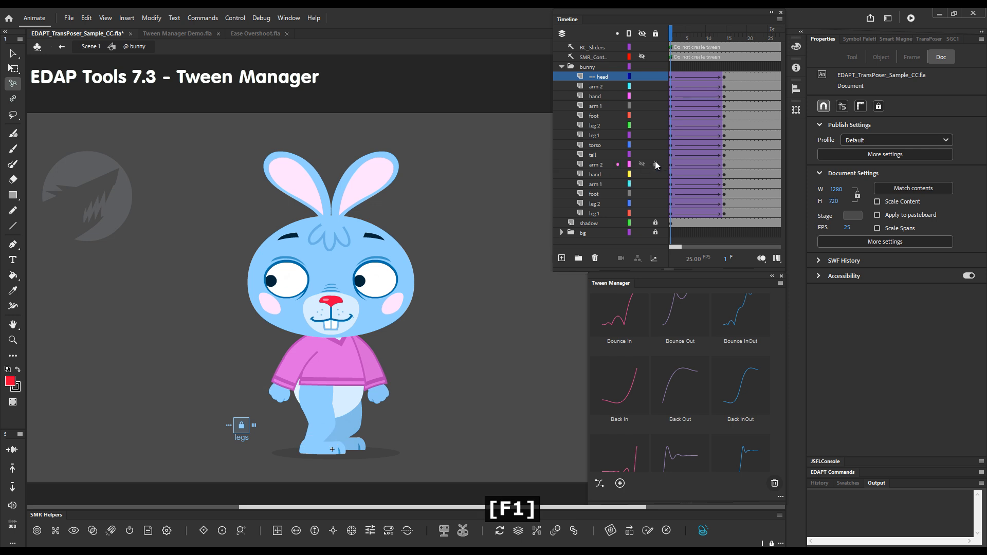
- Examine the head tween's curve in the built-in Custom Ease dialog and close it without changes
{"action": "left_click", "coordinate": [687, 77]}
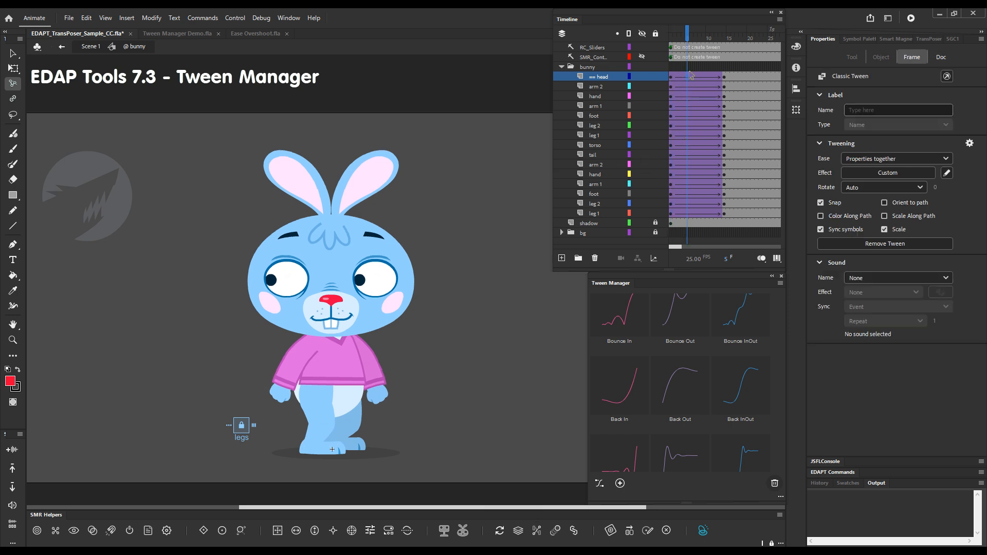
{"action": "left_click", "coordinate": [947, 174]}
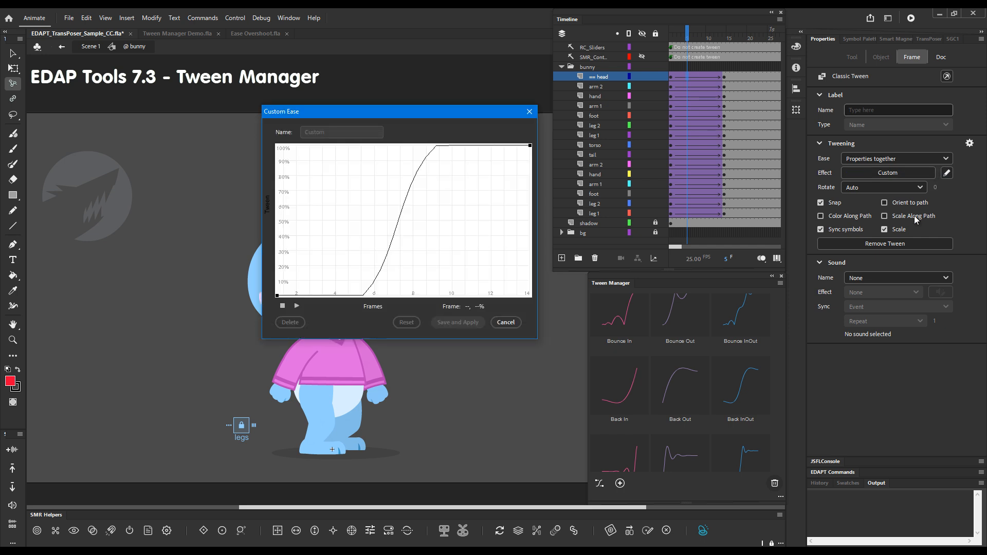
{"action": "left_click_drag", "start_coordinate": [441, 114], "coordinate": [391, 117]}
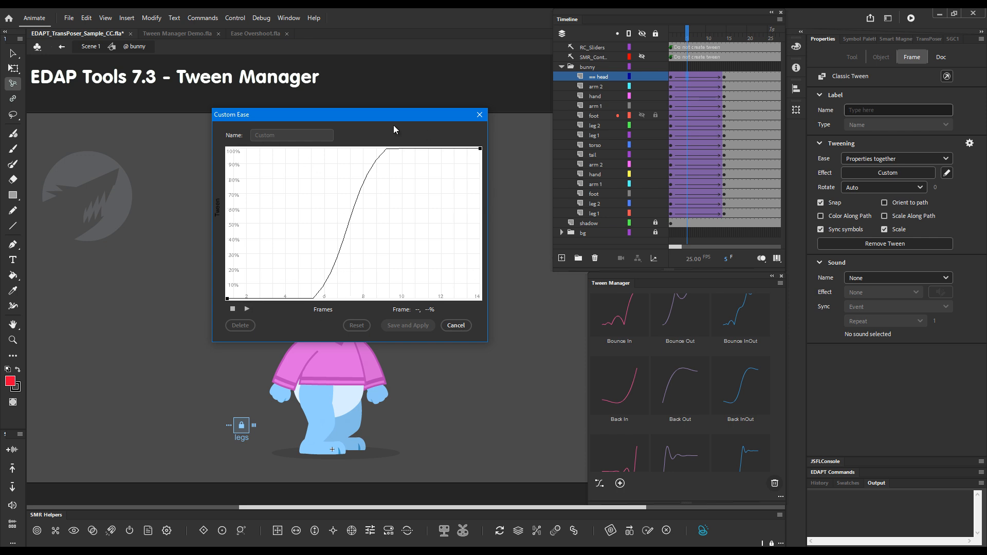
{"action": "left_click", "coordinate": [456, 326]}
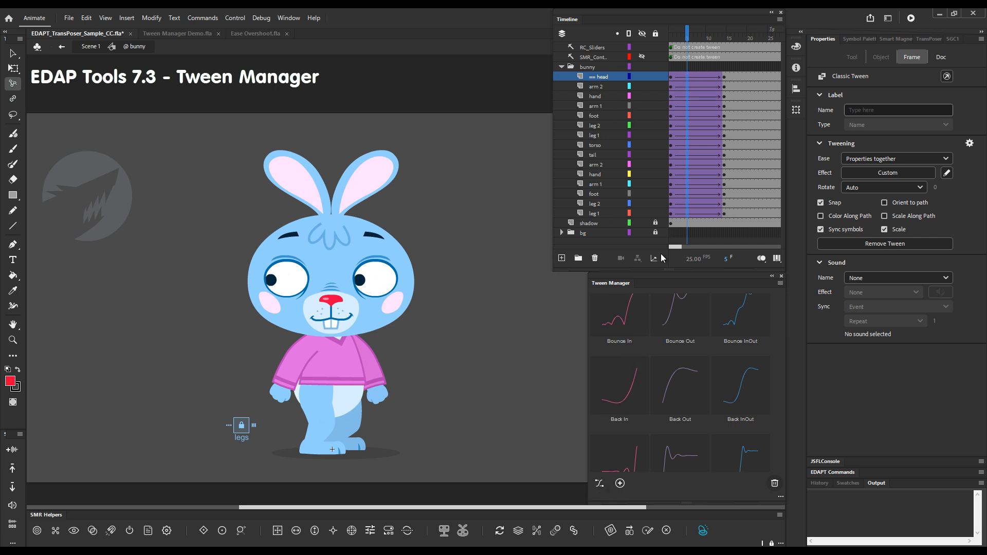
- Open the head tween in the Ease Graph Editor and add a curve point at about frame 7.2, 49.8%
{"action": "left_click", "coordinate": [599, 484]}
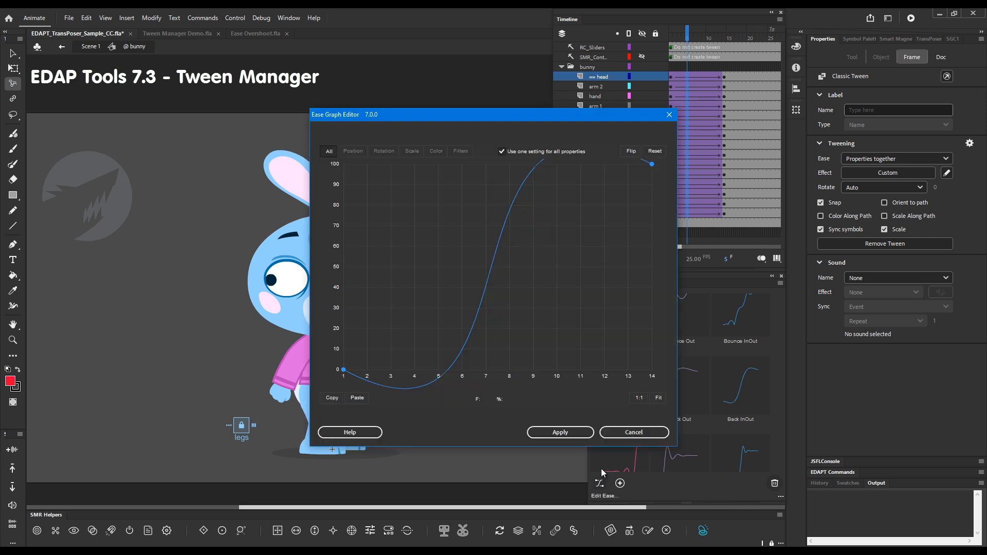
{"action": "left_click_drag", "start_coordinate": [529, 107], "coordinate": [385, 136]}
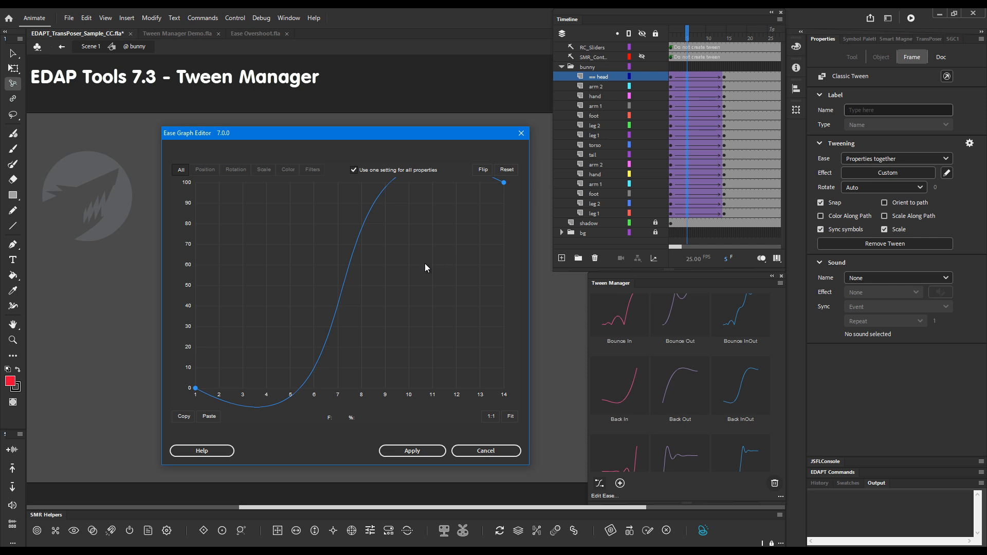
{"action": "mouse_move", "coordinate": [433, 274]}
{"action": "left_mouse_down"}
{"action": "mouse_move", "coordinate": [365, 282]}
{"action": "mouse_move", "coordinate": [436, 270]}
{"action": "mouse_move", "coordinate": [430, 285]}
{"action": "mouse_move", "coordinate": [436, 277]}
{"action": "left_mouse_up"}
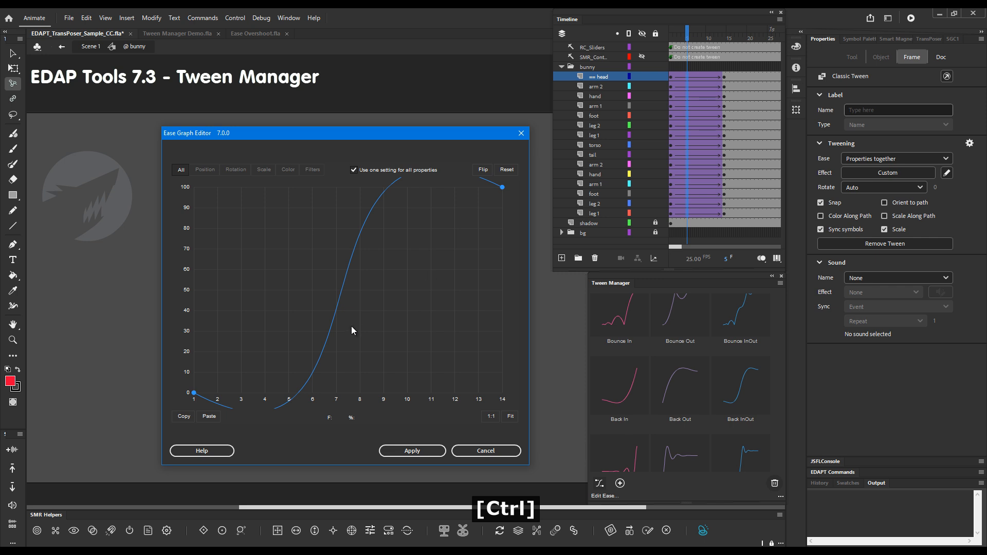
{"action": "left_click", "coordinate": [342, 291]}
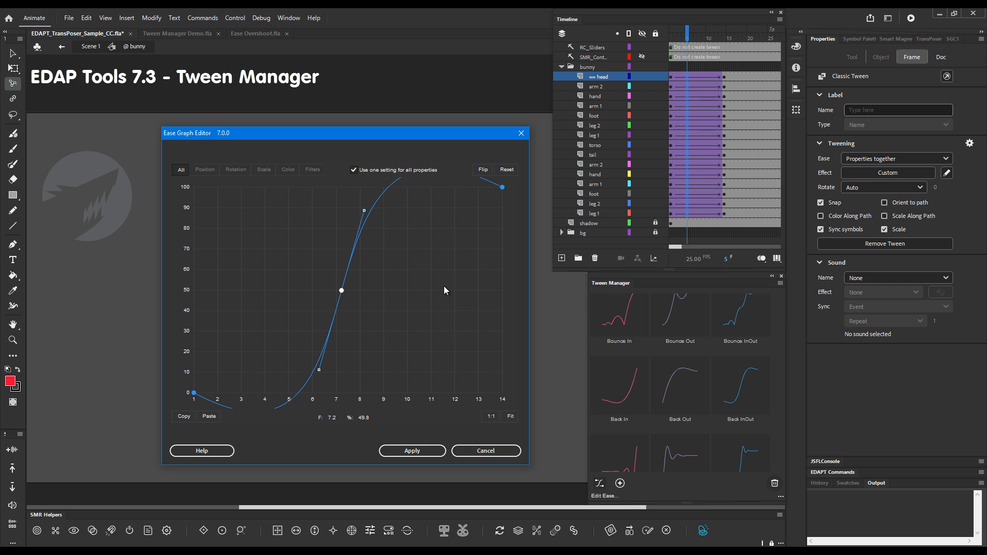
{"action": "scroll", "coordinate": [444, 291], "scroll_direction": "down", "scroll_amount": 5}
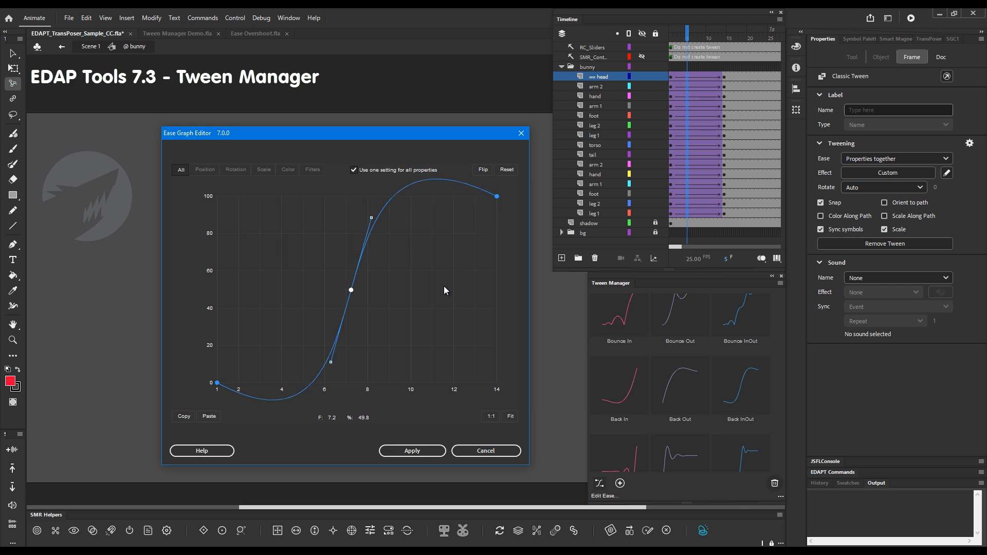
{"action": "scroll", "coordinate": [444, 286], "scroll_direction": "down", "scroll_amount": 1}
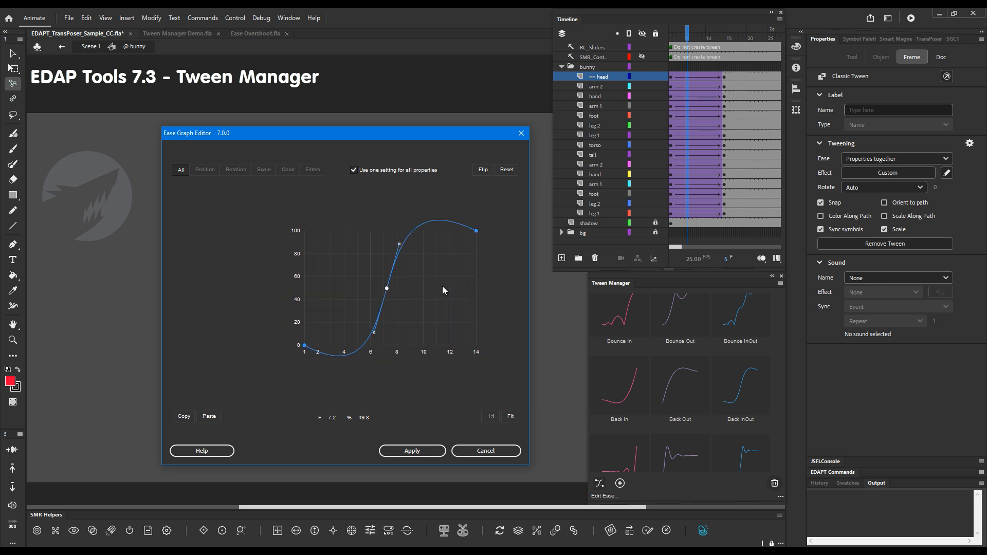
{"action": "left_click_drag", "start_coordinate": [442, 292], "coordinate": [416, 288]}
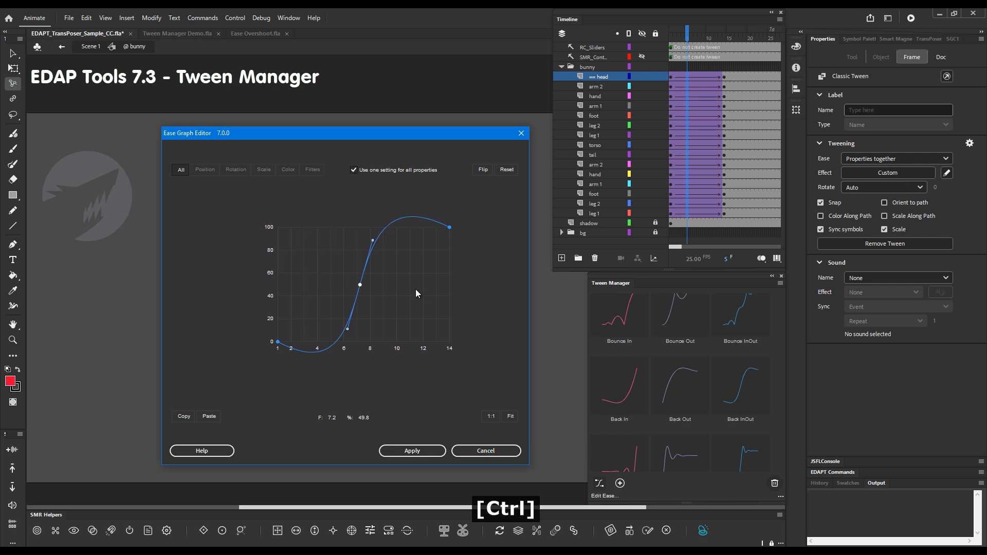
- Pull the start point's handle lower and the end point's handle higher for stronger anticipation and overshoot, and apply the ease
{"action": "left_click", "coordinate": [278, 343]}
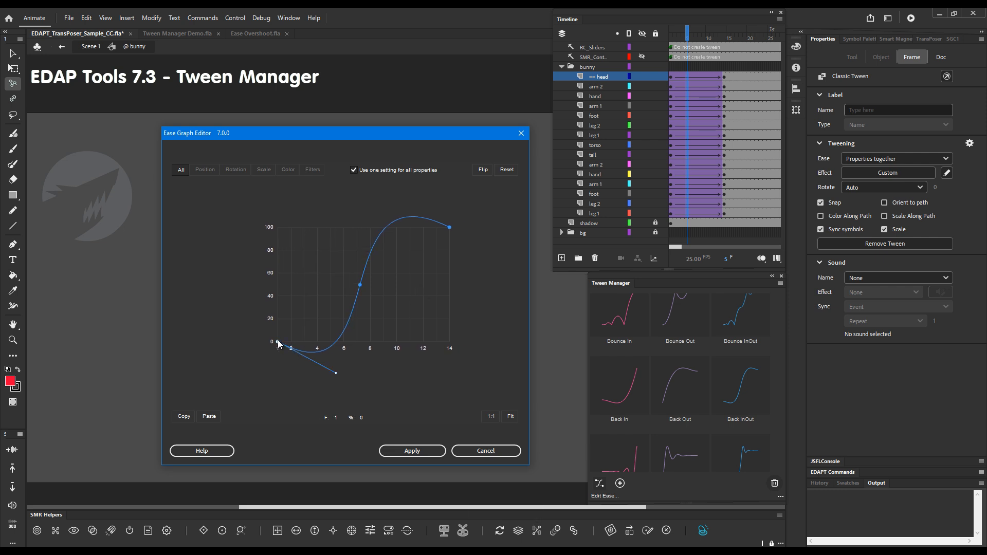
{"action": "left_click_drag", "start_coordinate": [337, 372], "coordinate": [324, 400]}
{"action": "left_click", "coordinate": [449, 227]}
{"action": "left_click_drag", "start_coordinate": [478, 220], "coordinate": [471, 246]}
{"action": "left_click_drag", "start_coordinate": [378, 226], "coordinate": [403, 192]}
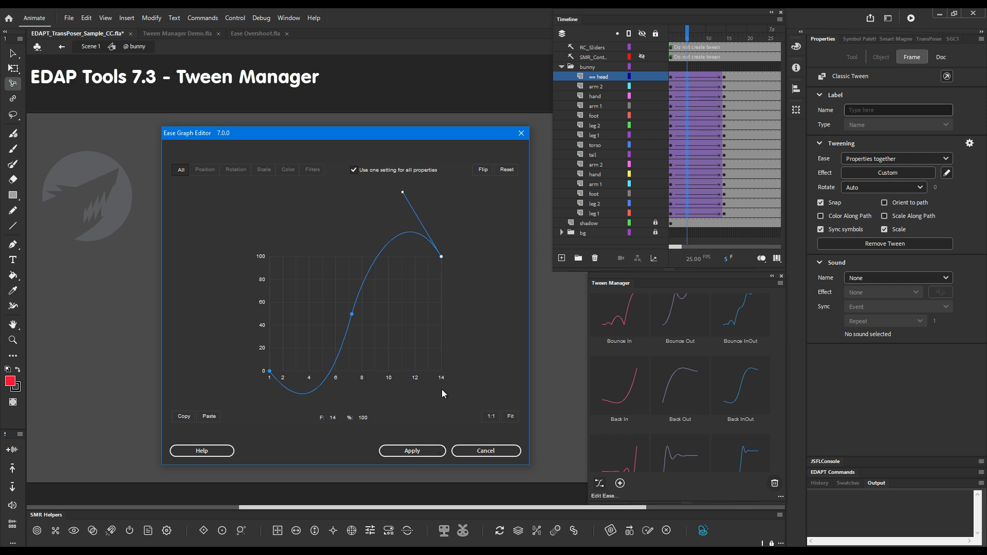
{"action": "left_click", "coordinate": [415, 453]}
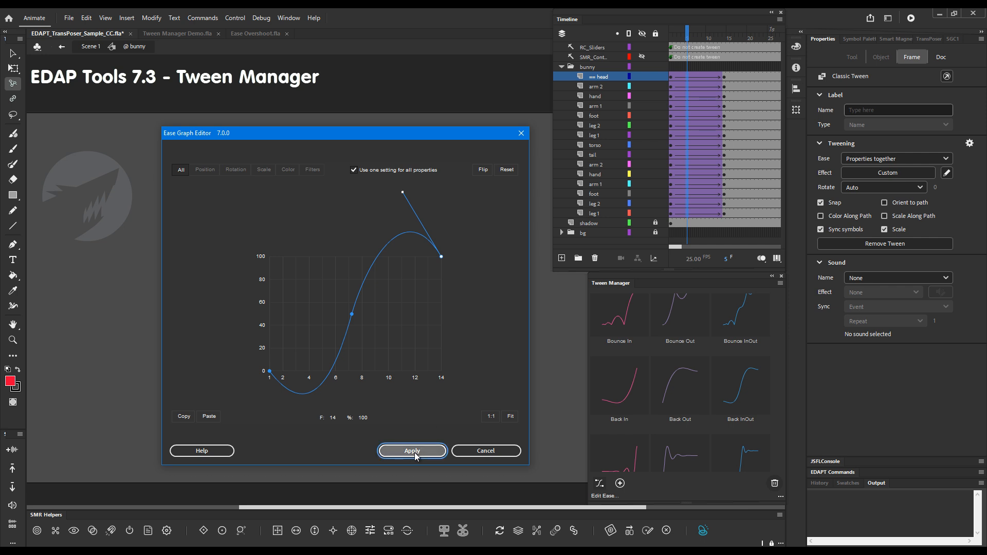
- Preview the edited head tween and add its ease to the Tween Manager as a new custom preset
{"action": "left_click_drag", "start_coordinate": [686, 38], "coordinate": [669, 75]}
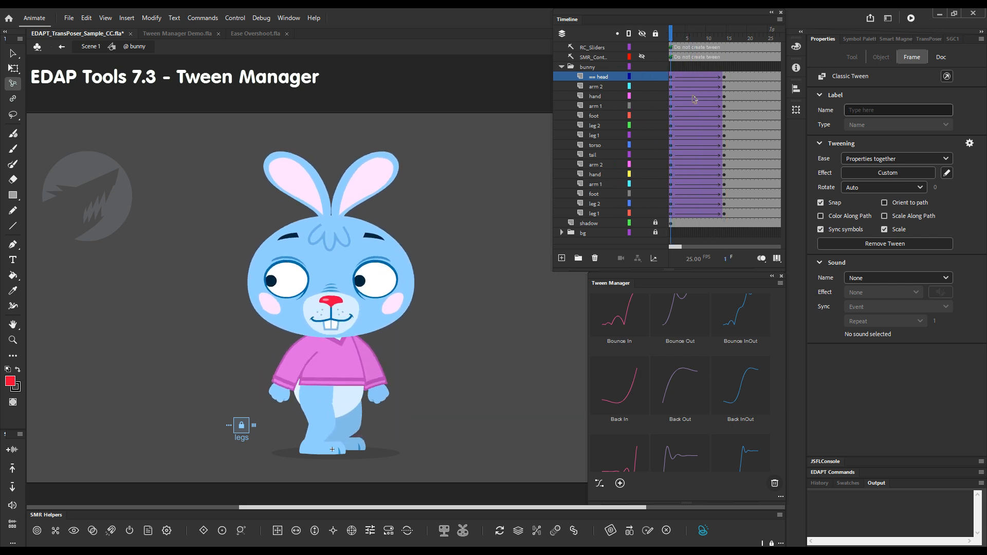
{"action": "left_click", "coordinate": [676, 78]}
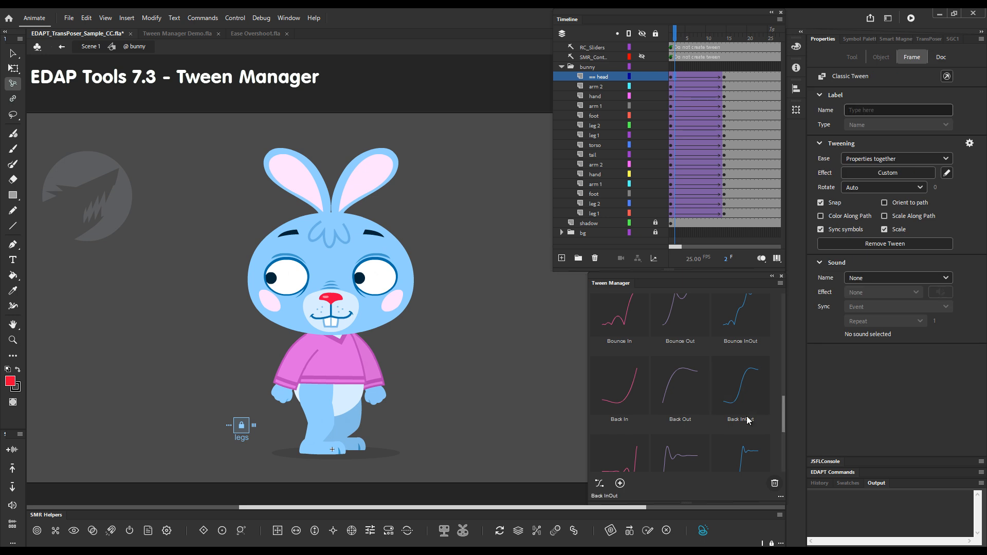
{"action": "left_click", "coordinate": [687, 77]}
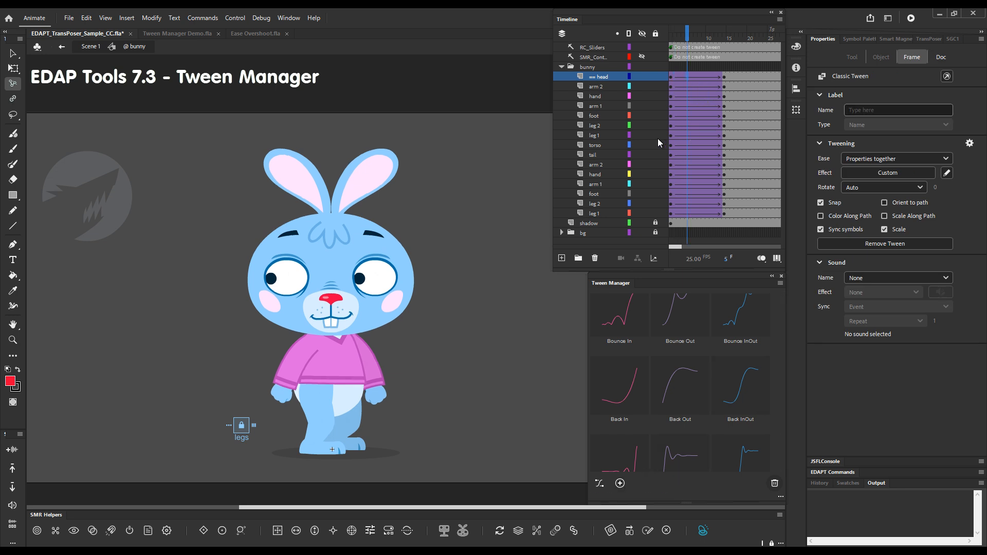
{"action": "left_click", "coordinate": [621, 485]}
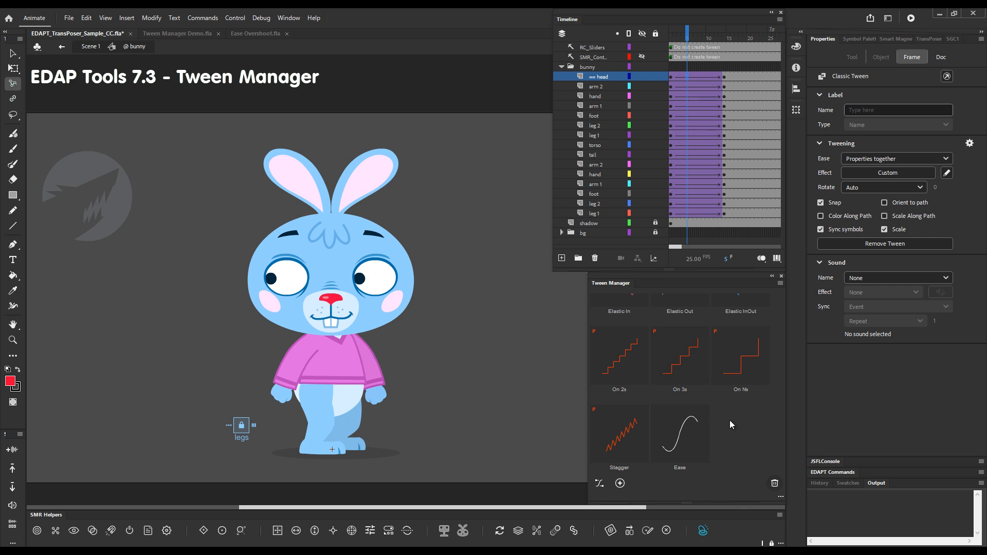
{"action": "scroll", "coordinate": [735, 428], "scroll_direction": "up", "scroll_amount": 3}
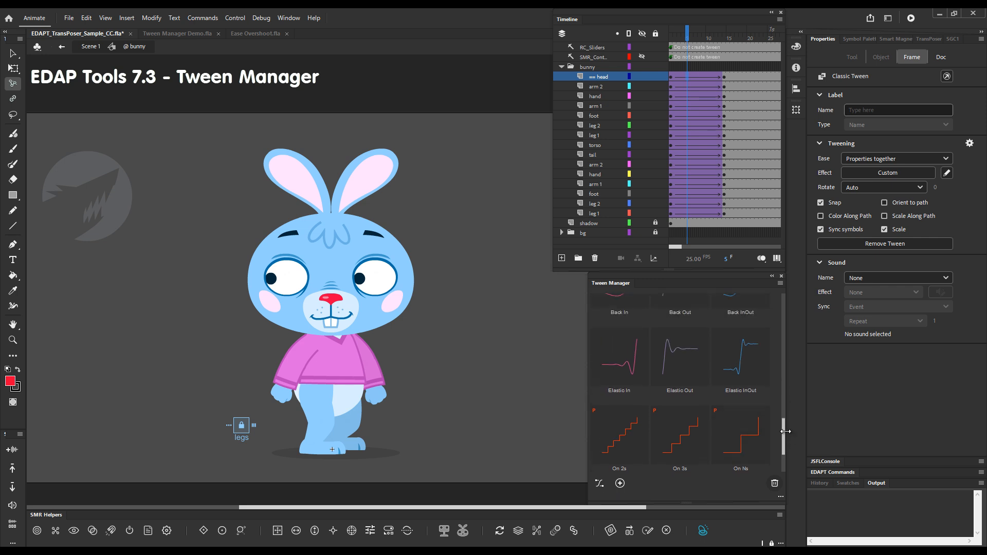
{"action": "mouse_move", "coordinate": [783, 438]}
{"action": "left_mouse_down"}
{"action": "mouse_move", "coordinate": [793, 305]}
{"action": "mouse_move", "coordinate": [779, 388]}
{"action": "mouse_move", "coordinate": [781, 455]}
{"action": "left_mouse_up"}
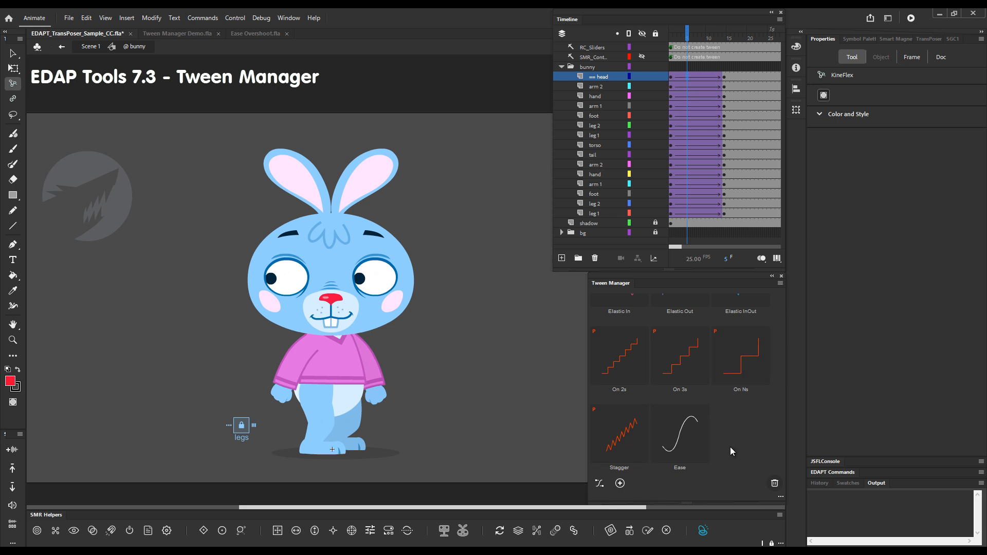
- In the Tween Manager settings, set the thumbnail size to 50 with Show Labels off and Always show scrollbar on
{"action": "left_click", "coordinate": [781, 497]}
{"action": "left_click", "coordinate": [754, 488]}
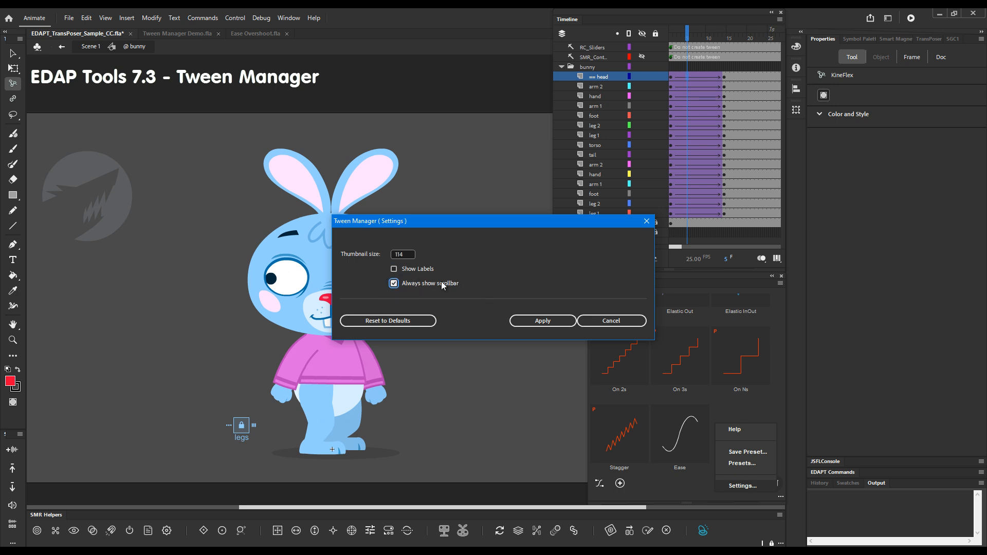
{"action": "double_click", "coordinate": [403, 254]}
{"action": "type", "text": "50"}
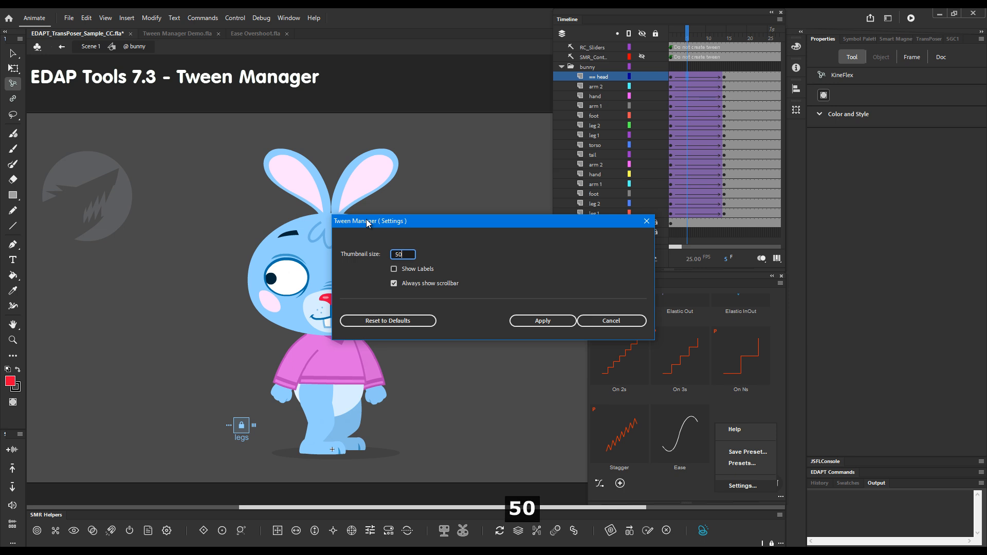
{"action": "left_click", "coordinate": [520, 321]}
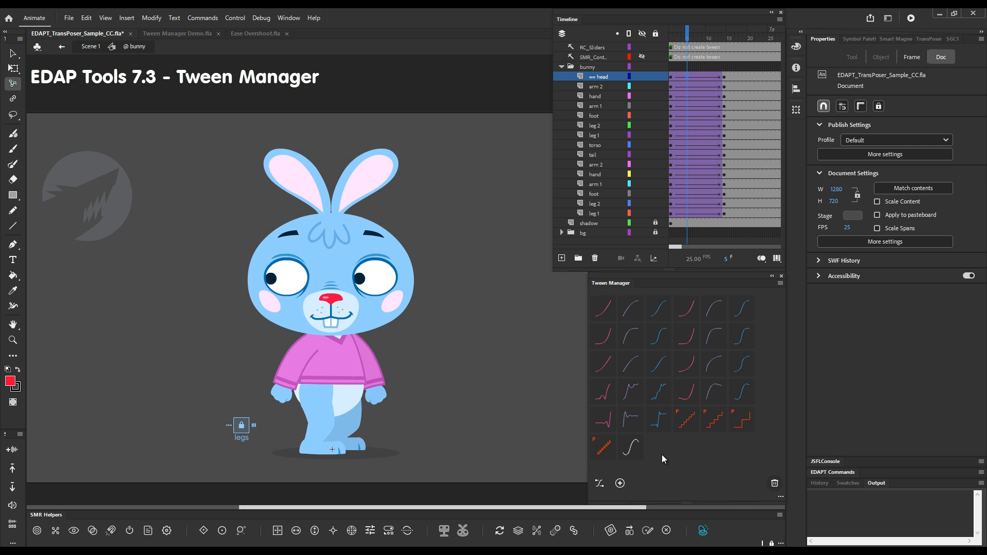
- Enlarge the Tween Manager thumbnails to four per row, and shrink them to seven per row
{"action": "key", "text": "ctrl"}
{"action": "scroll", "coordinate": [662, 455], "scroll_direction": "up", "scroll_amount": 3}
{"action": "scroll", "coordinate": [662, 458], "scroll_direction": "up", "scroll_amount": 3, "text": "ctrl"}
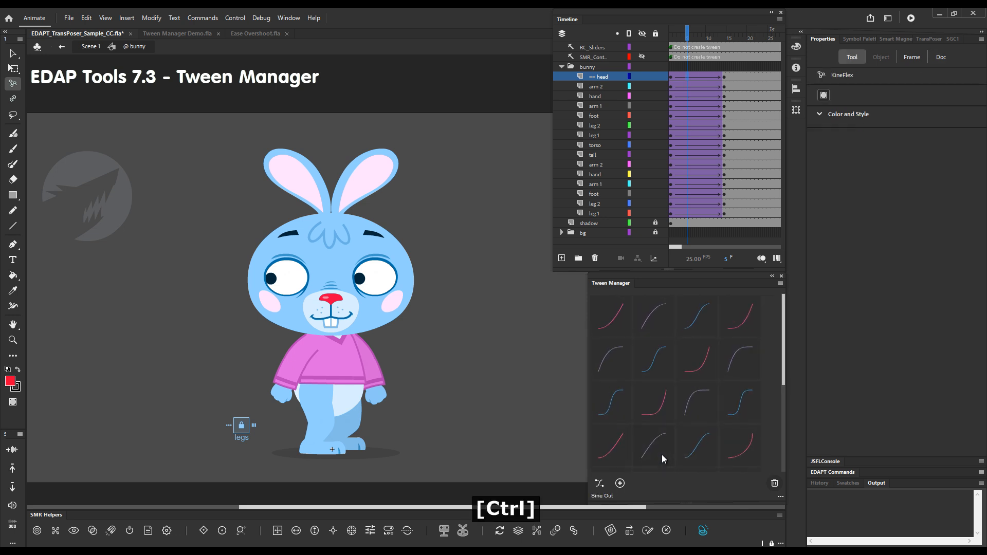
{"action": "scroll", "coordinate": [662, 455], "scroll_direction": "down", "scroll_amount": 5, "text": "ctrl"}
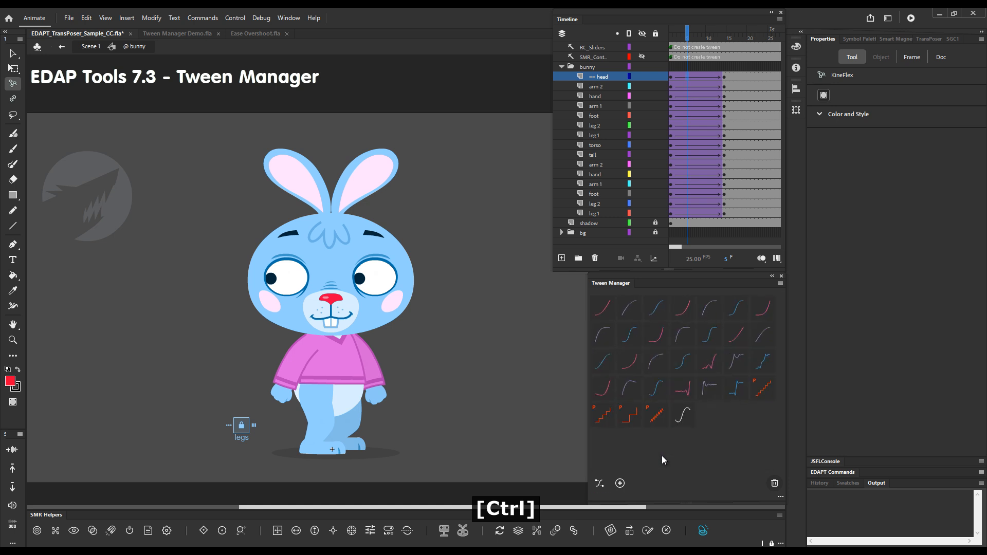
- Turn on Show Labels in the Tween Manager settings and apply the change
{"action": "left_click", "coordinate": [780, 497]}
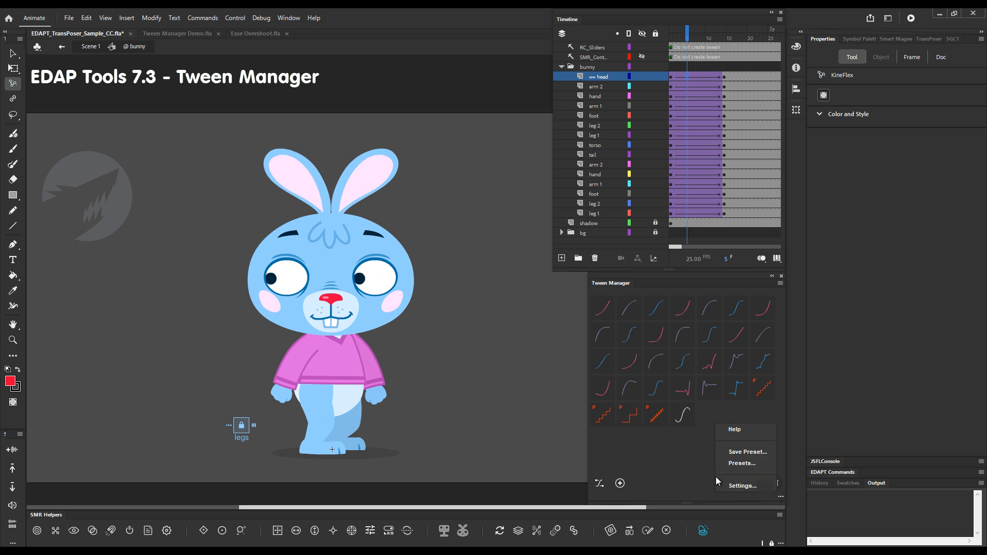
{"action": "left_click", "coordinate": [748, 488]}
{"action": "left_click", "coordinate": [411, 270]}
{"action": "left_click", "coordinate": [520, 323]}
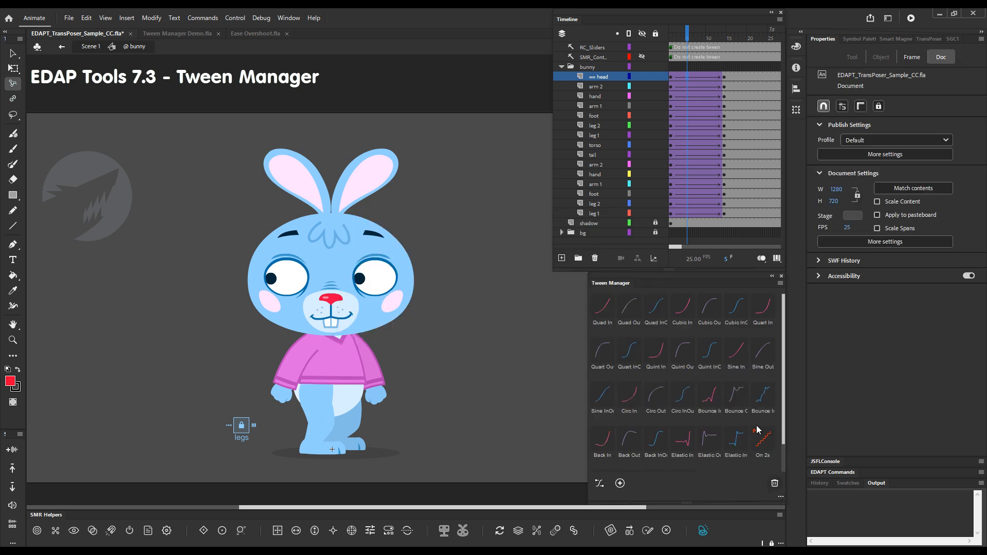
- Rename the custom Ease preset as Antic Overshoot
{"action": "scroll", "coordinate": [756, 408], "scroll_direction": "down", "scroll_amount": 1}
{"action": "scroll", "coordinate": [753, 410], "scroll_direction": "down", "scroll_amount": 1}
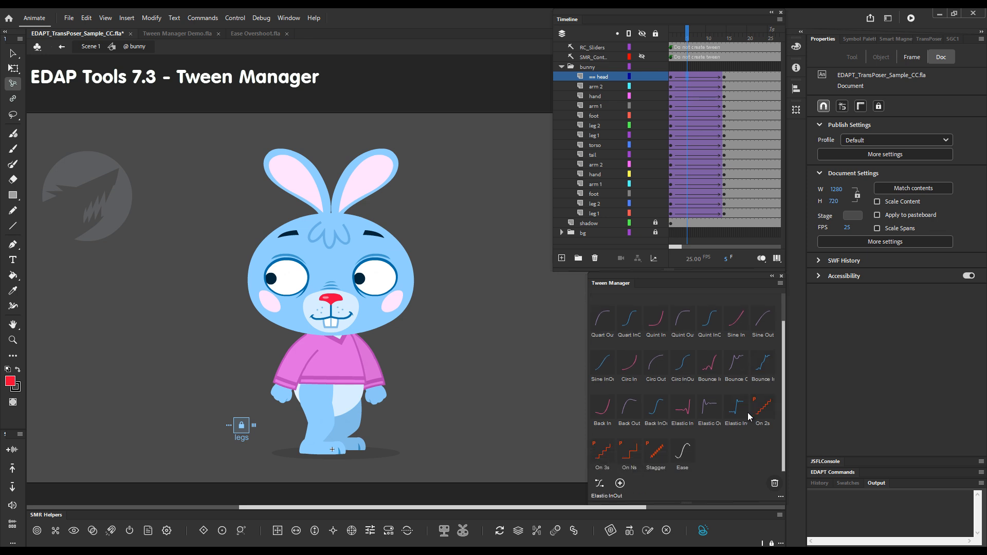
{"action": "left_click", "coordinate": [690, 460]}
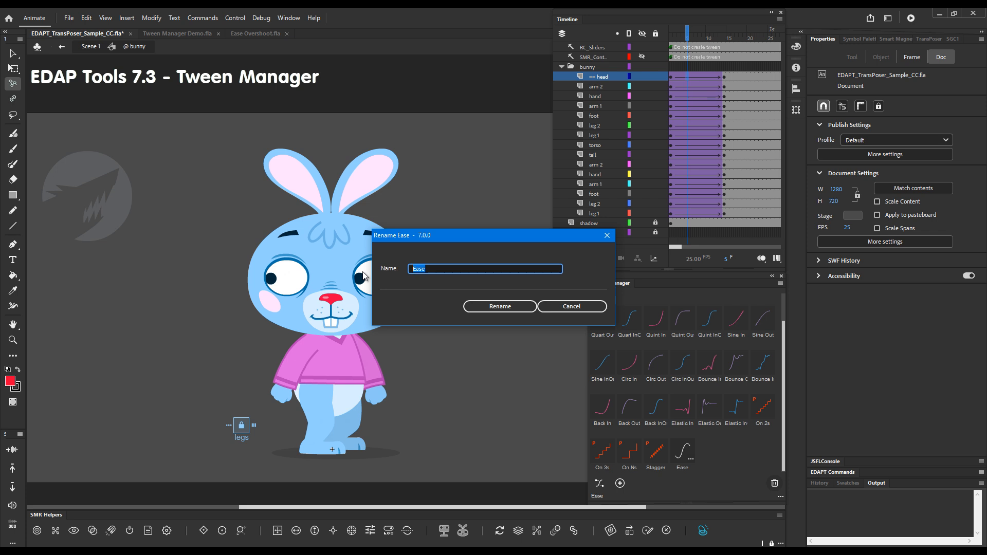
{"action": "type", "text": "Antic Overshoot"}
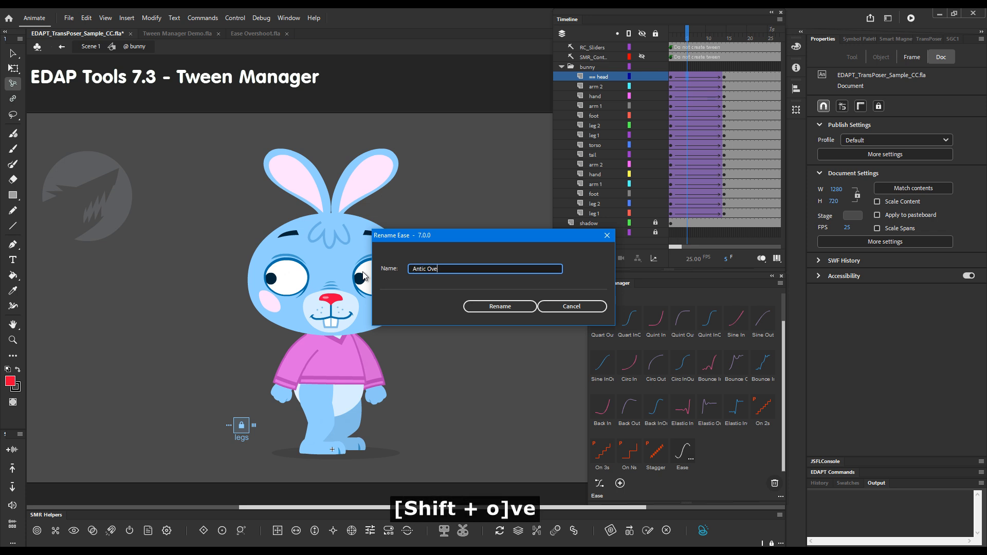
{"action": "left_click", "coordinate": [487, 307]}
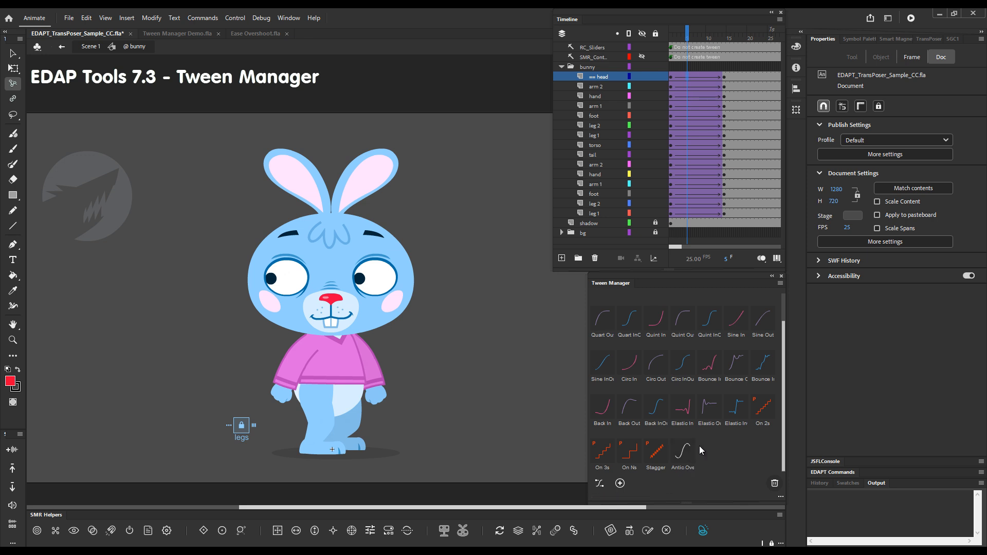
- Give the tweens on all layers from head to leg 1 a classic ease of 100 and add it as a preset
{"action": "left_click", "coordinate": [700, 81]}
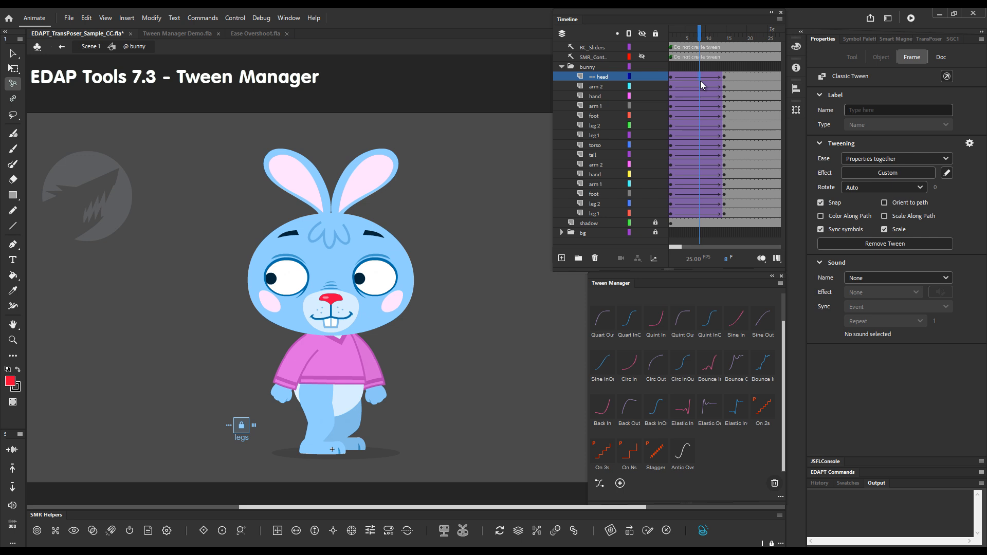
{"action": "left_click", "coordinate": [701, 212]}
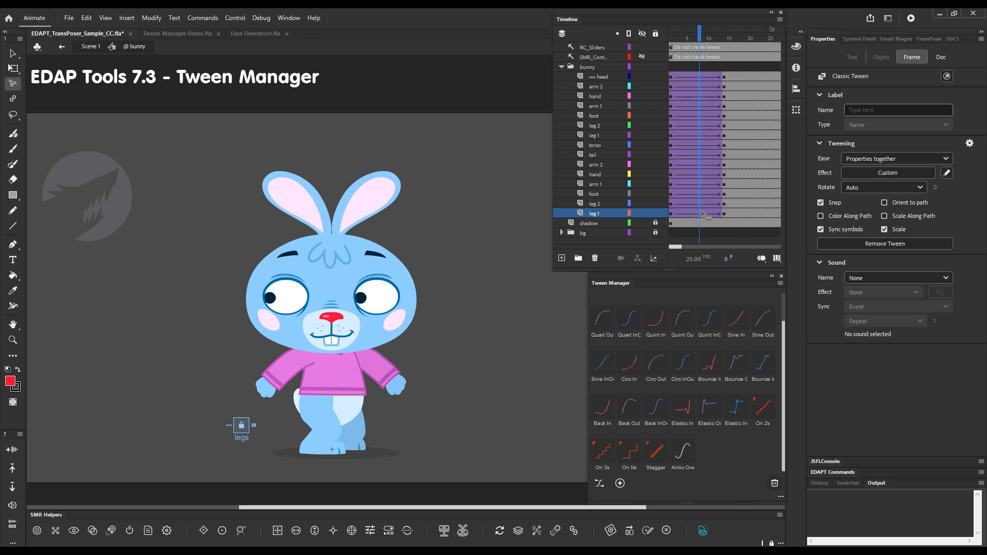
{"action": "key", "text": "4"}
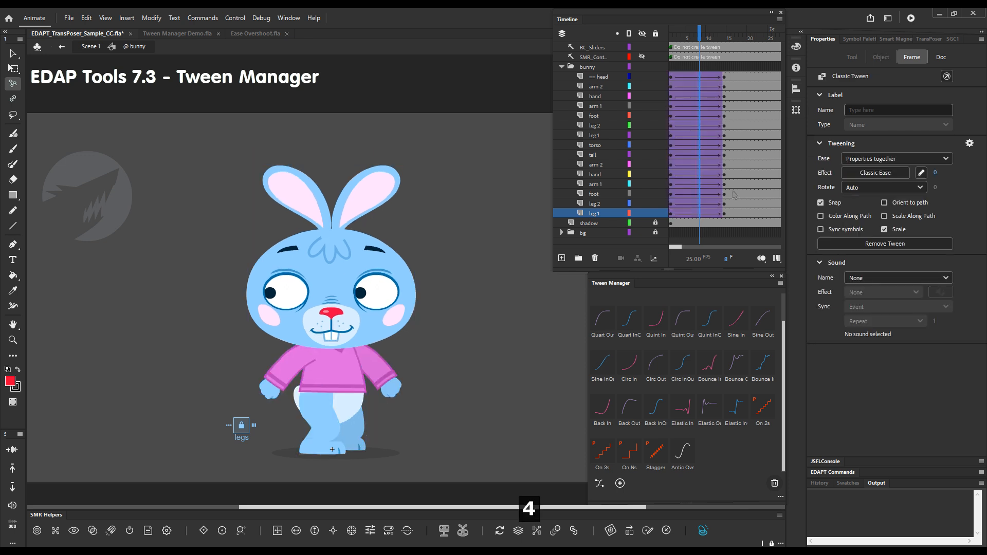
{"action": "left_click_drag", "start_coordinate": [936, 174], "coordinate": [985, 130]}
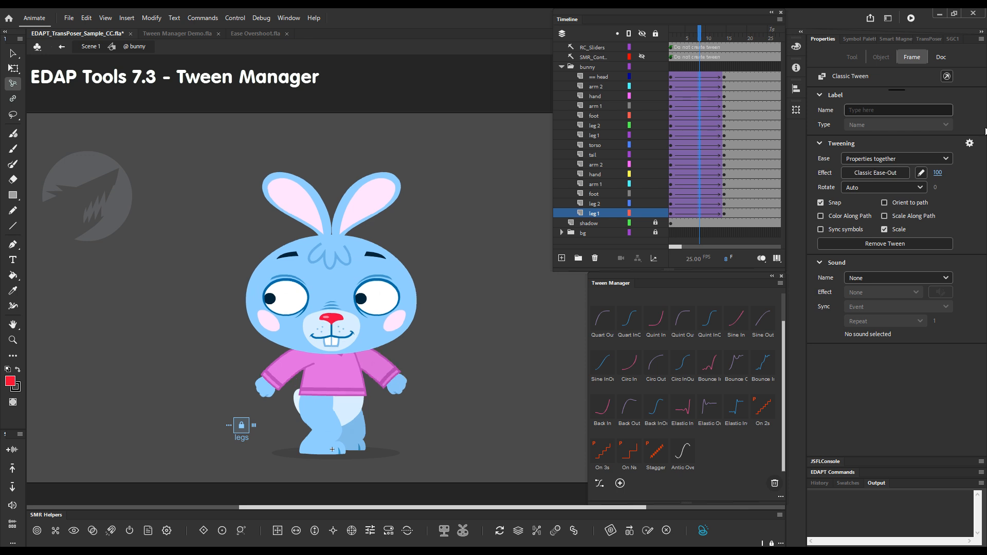
{"action": "left_click", "coordinate": [620, 484]}
{"action": "left_click", "coordinate": [777, 493]}
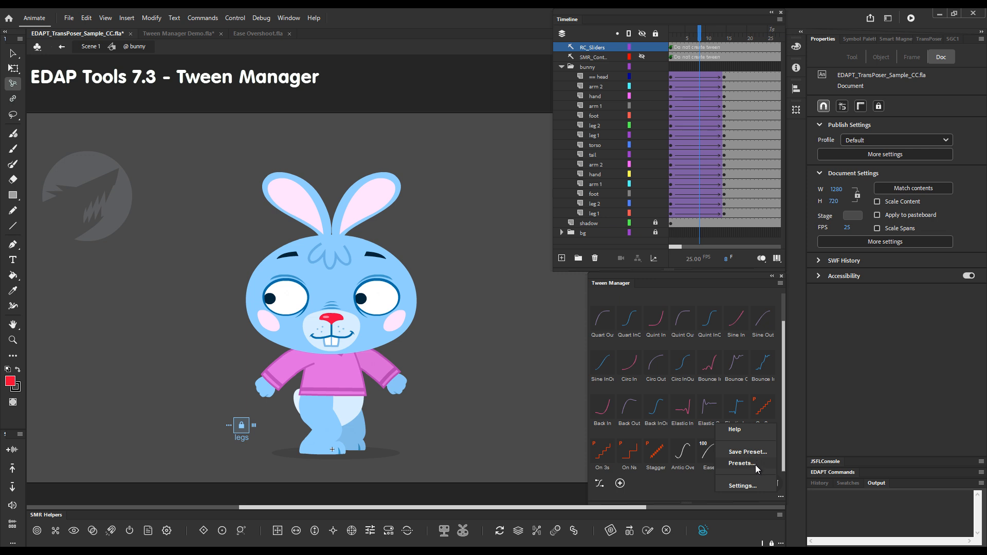
{"action": "left_click", "coordinate": [671, 486]}
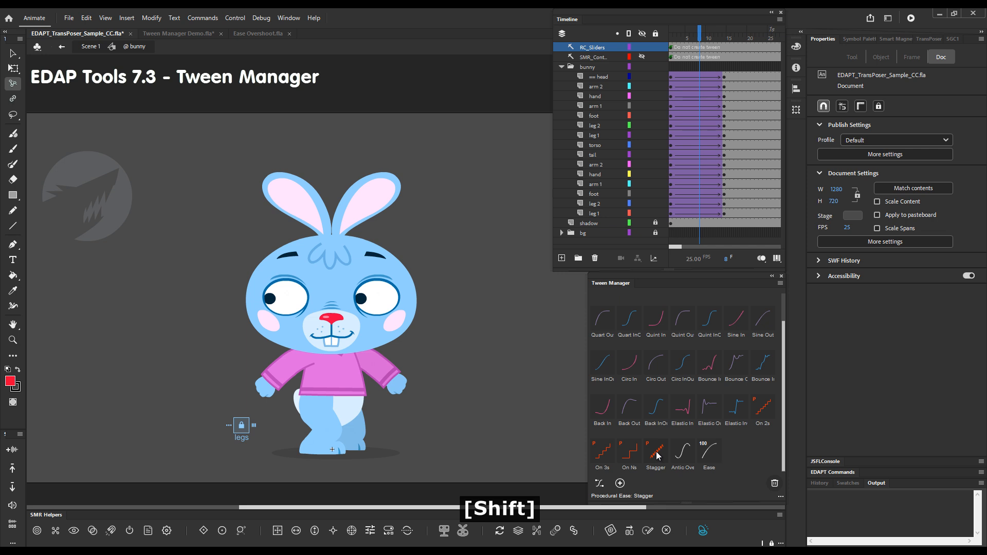
{"action": "mouse_move", "coordinate": [658, 456]}
{"action": "left_mouse_down"}
{"action": "mouse_move", "coordinate": [646, 424]}
{"action": "mouse_move", "coordinate": [657, 406]}
{"action": "mouse_move", "coordinate": [664, 457]}
{"action": "left_mouse_up"}
- Delete the Elastic InOut, Elastic Out and Elastic In presets from the Tween Manager
{"action": "left_click_drag", "start_coordinate": [736, 409], "coordinate": [775, 483]}
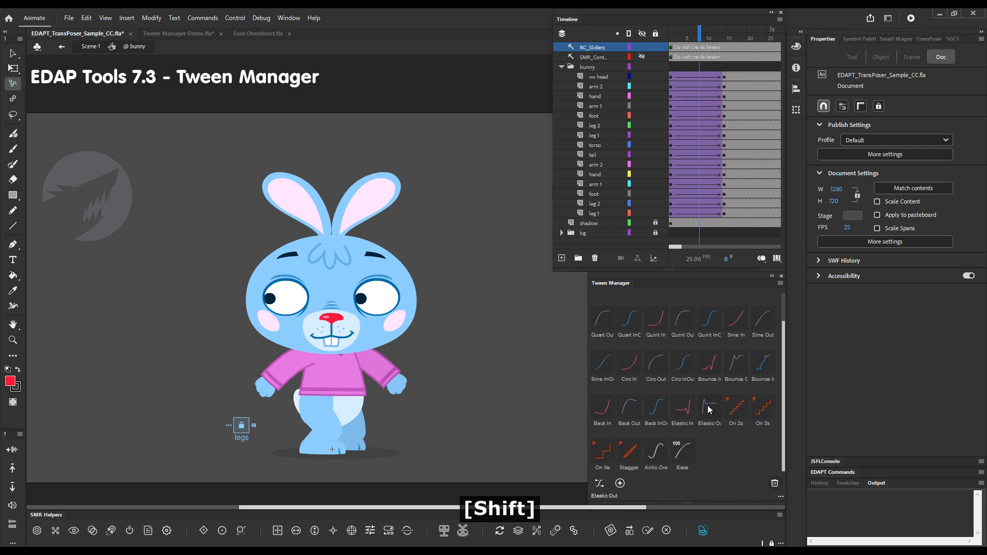
{"action": "left_click_drag", "start_coordinate": [708, 406], "coordinate": [774, 484]}
{"action": "left_click_drag", "start_coordinate": [684, 412], "coordinate": [775, 483]}
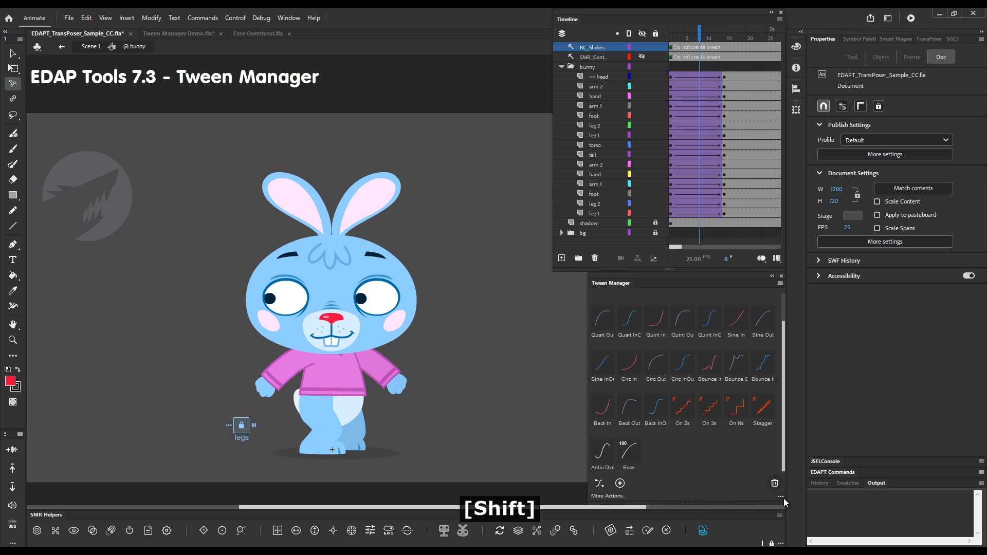
- Save the current set of eases as a Tween Manager preset named MY
{"action": "left_click", "coordinate": [780, 497]}
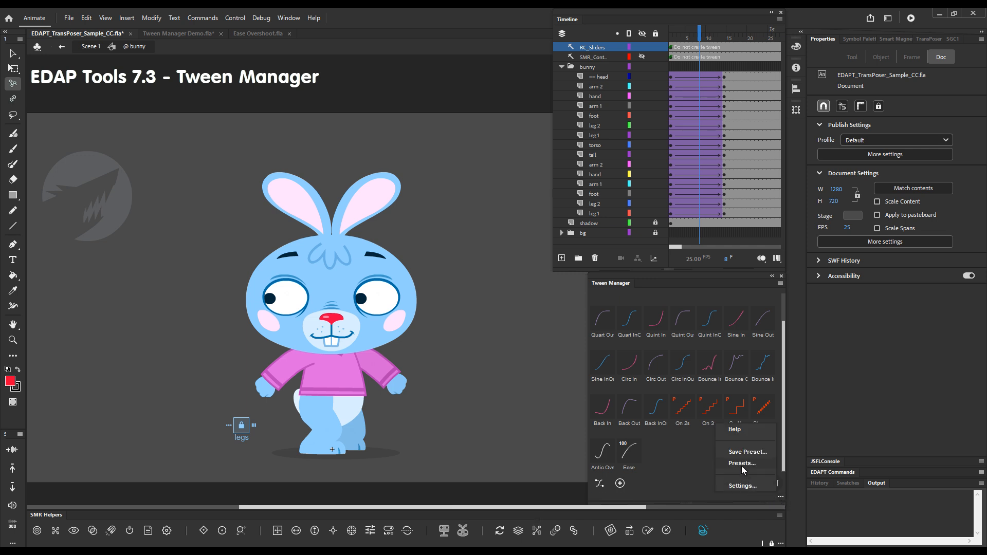
{"action": "left_click", "coordinate": [746, 453]}
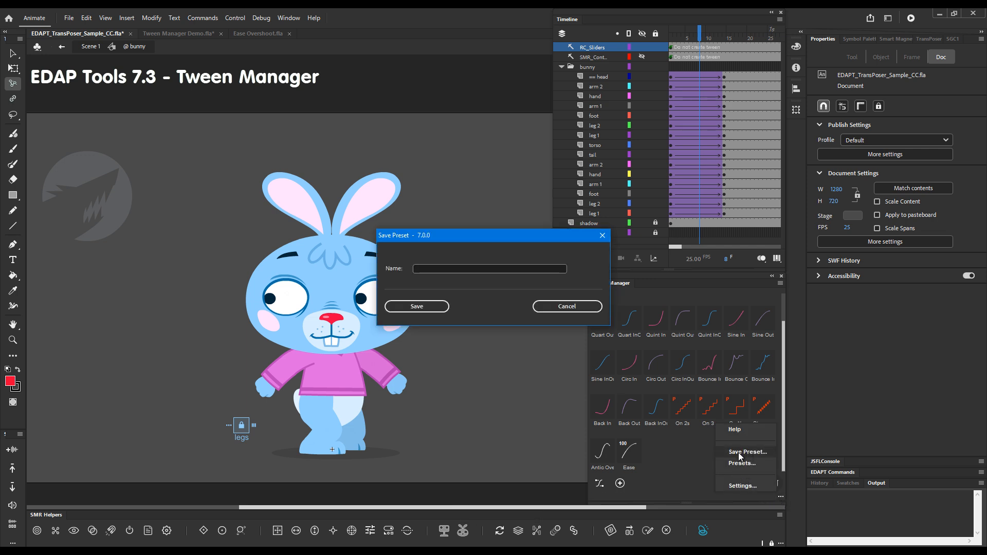
{"action": "left_click", "coordinate": [420, 266]}
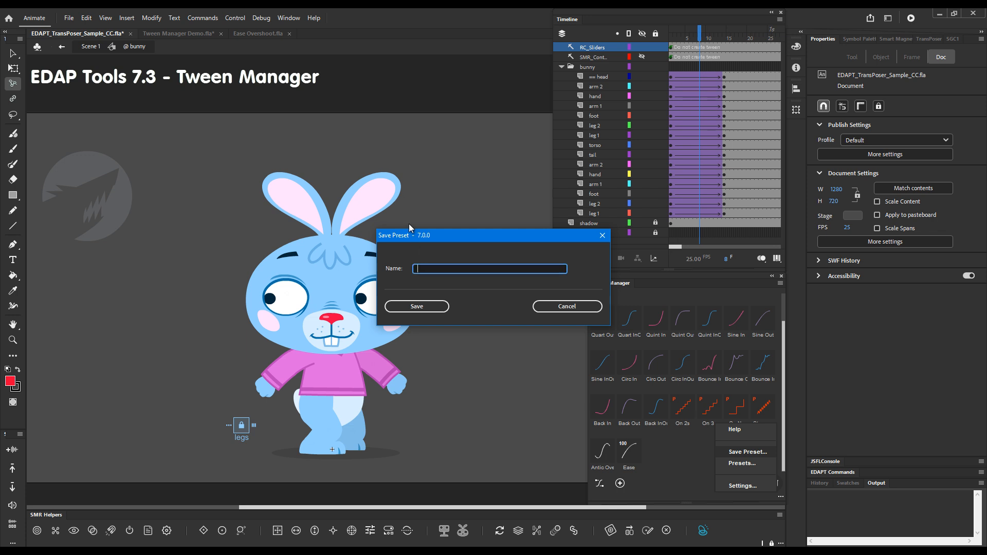
{"action": "type", "text": "MY"}
{"action": "left_click", "coordinate": [421, 307]}
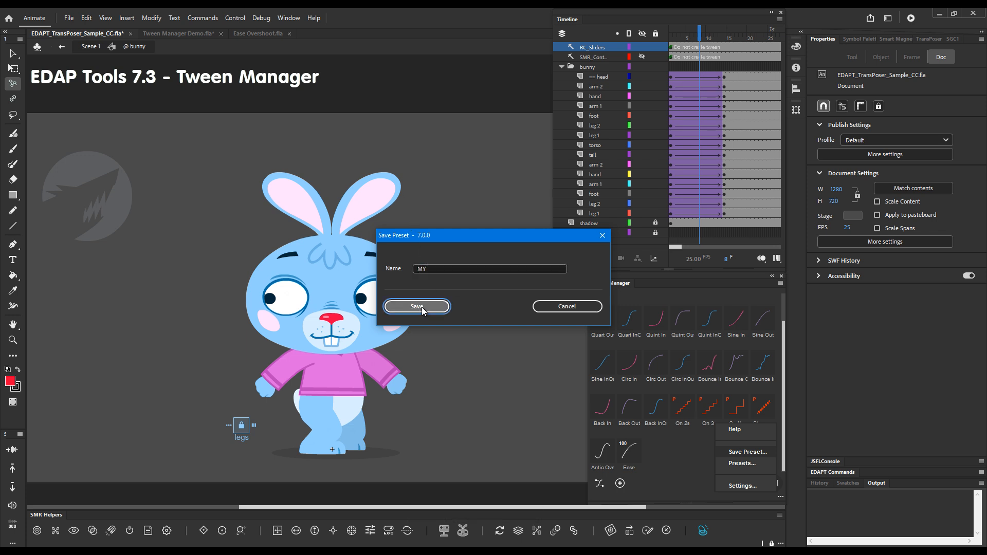
- Apply the read-only Procedural preset set to the Tween Manager and confirm replacing the current eases
{"action": "left_click", "coordinate": [781, 497]}
{"action": "left_click", "coordinate": [754, 463]}
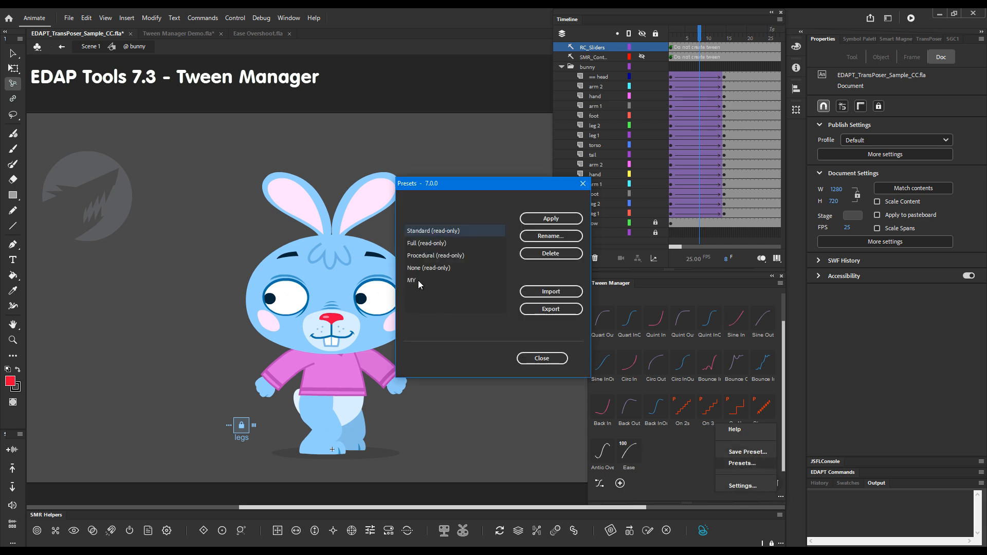
{"action": "left_click", "coordinate": [427, 233]}
{"action": "left_click", "coordinate": [462, 255]}
{"action": "left_click", "coordinate": [551, 218]}
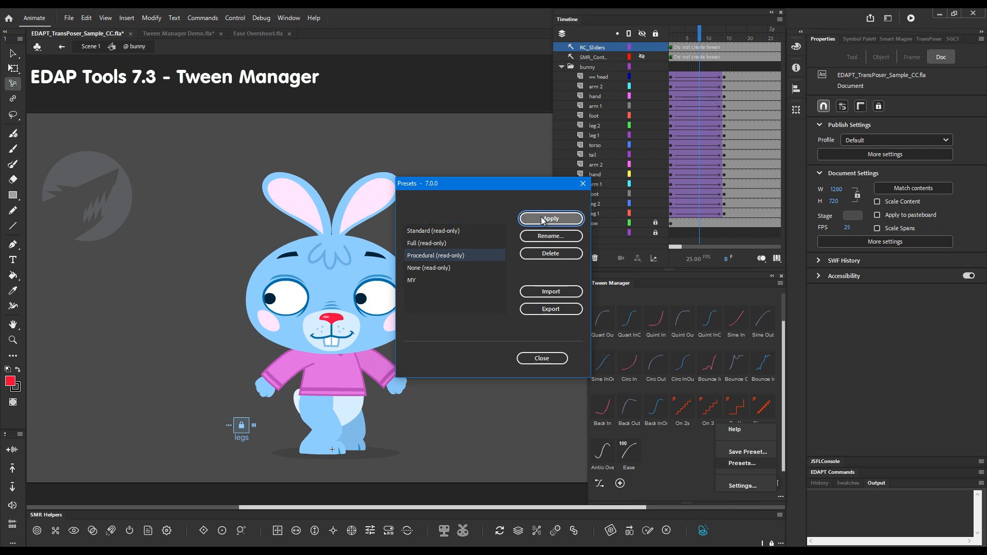
{"action": "left_click", "coordinate": [501, 323]}
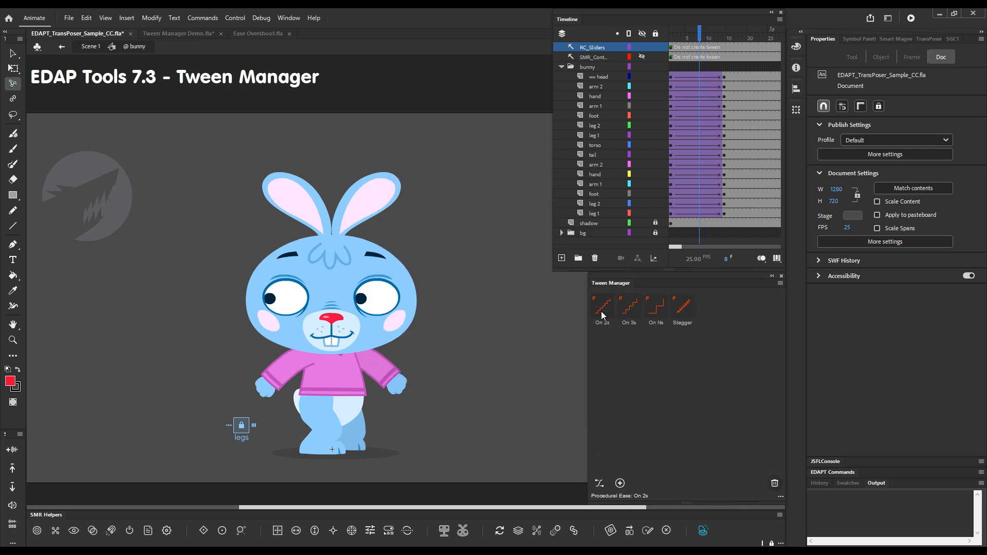
- Apply the saved MY preset set to the Tween Manager and check its full list of eases
{"action": "left_click", "coordinate": [781, 497]}
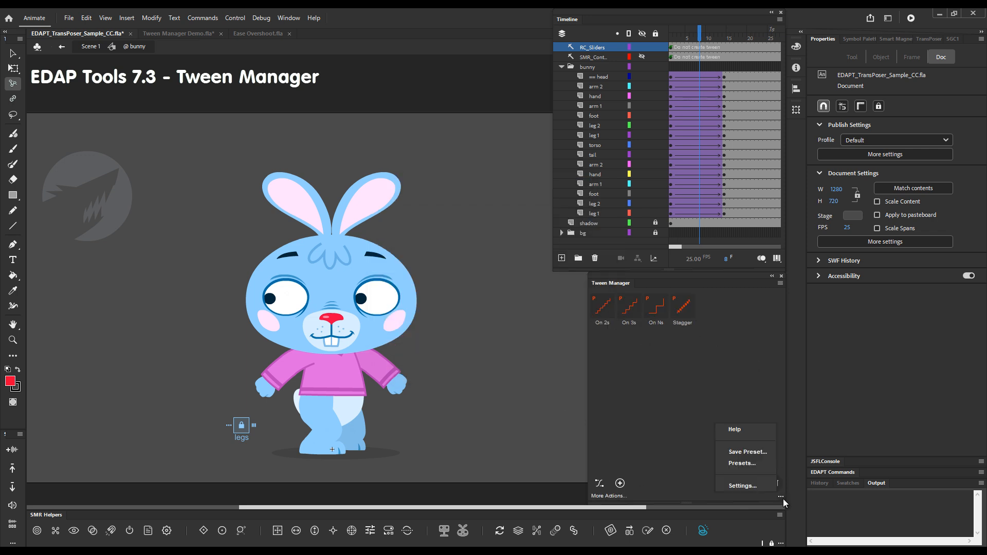
{"action": "left_click", "coordinate": [756, 463]}
{"action": "left_click", "coordinate": [419, 280]}
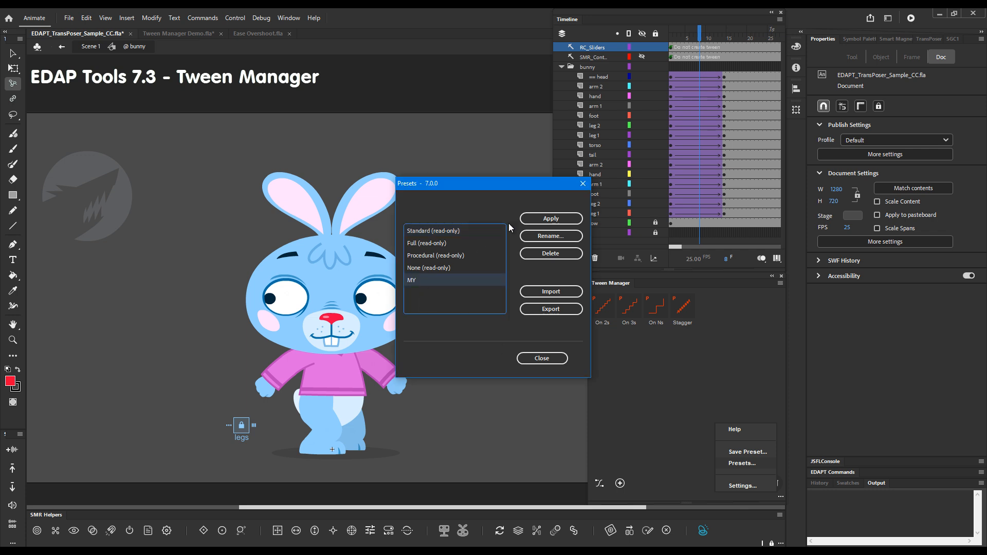
{"action": "left_click", "coordinate": [551, 219]}
{"action": "left_click", "coordinate": [506, 324]}
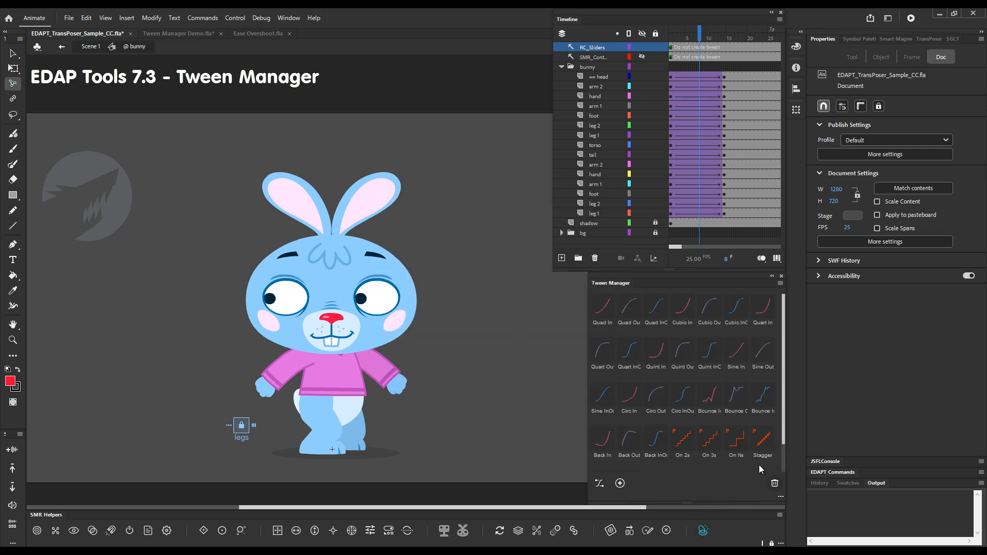
{"action": "scroll", "coordinate": [785, 421], "scroll_direction": "down", "scroll_amount": 1}
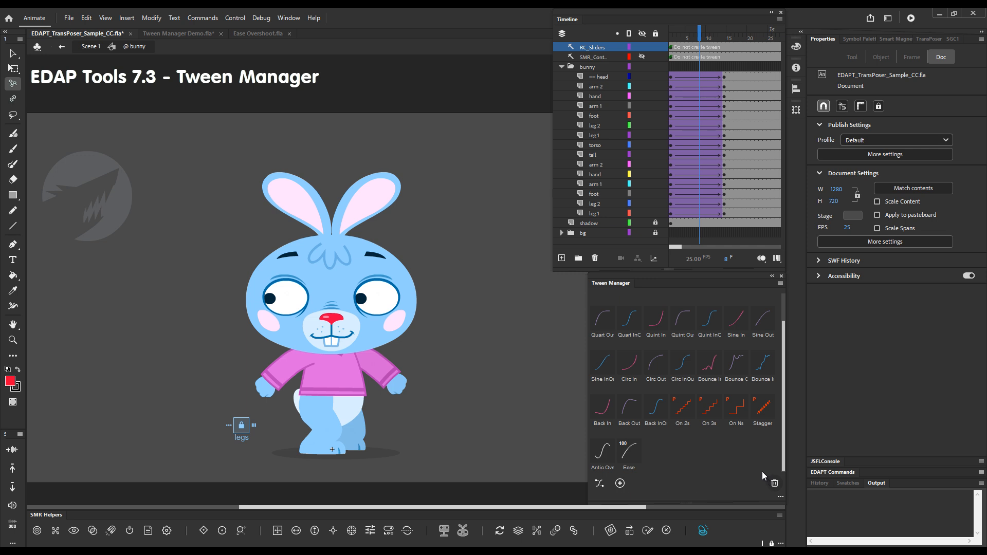
- In Tween Manager Demo.fla, show both layers as outlines and turn on onion skinning for all frames
{"action": "left_click", "coordinate": [178, 33]}
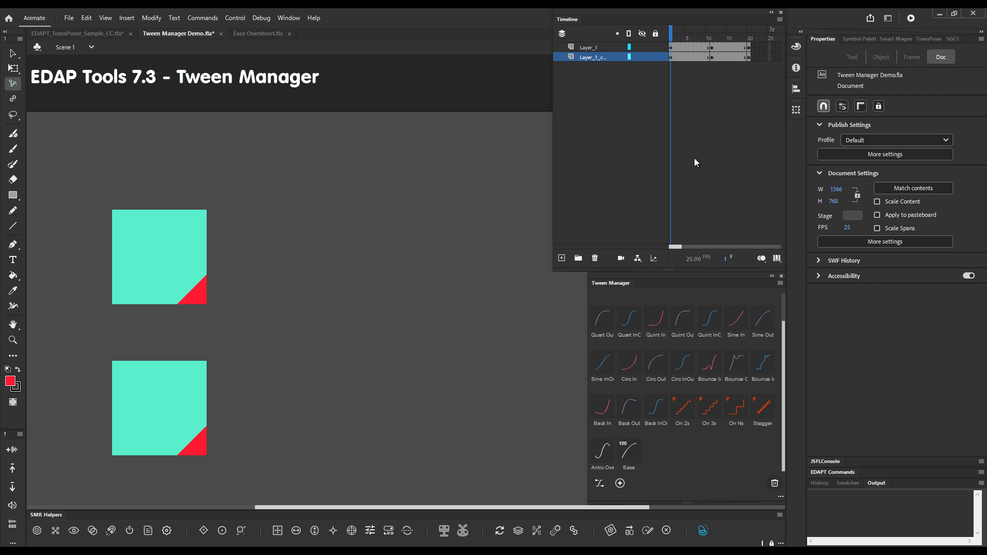
{"action": "left_click_drag", "start_coordinate": [631, 50], "coordinate": [630, 57]}
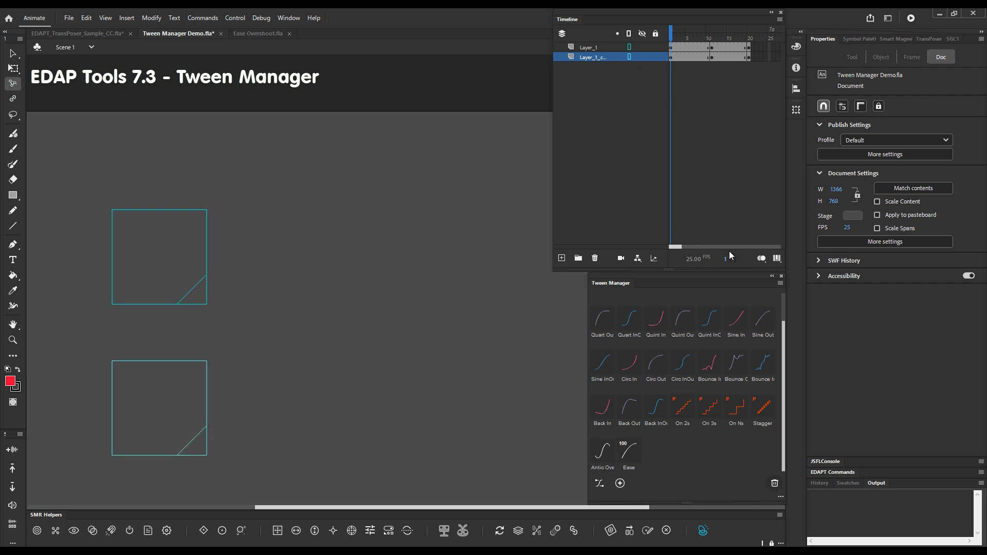
{"action": "left_click", "coordinate": [763, 258]}
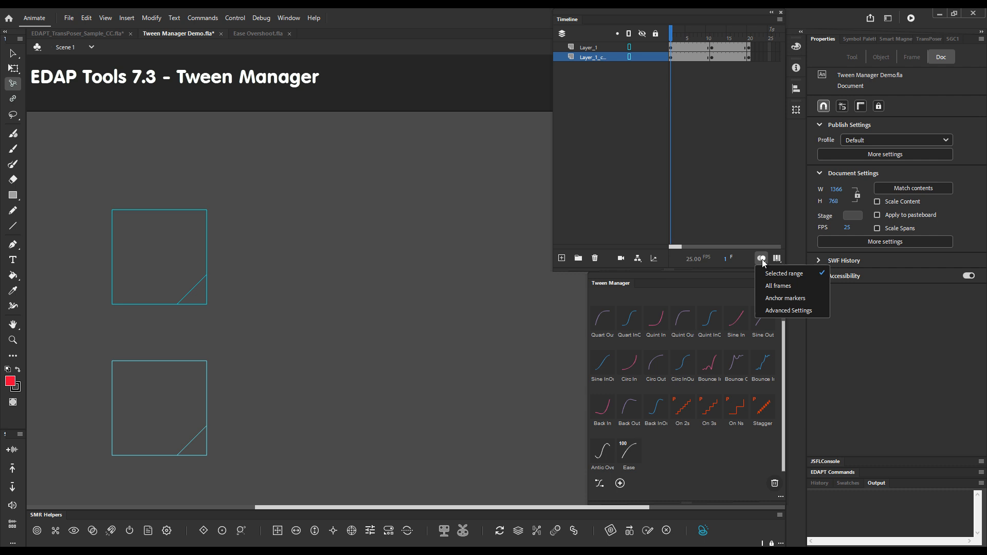
{"action": "left_click", "coordinate": [777, 286]}
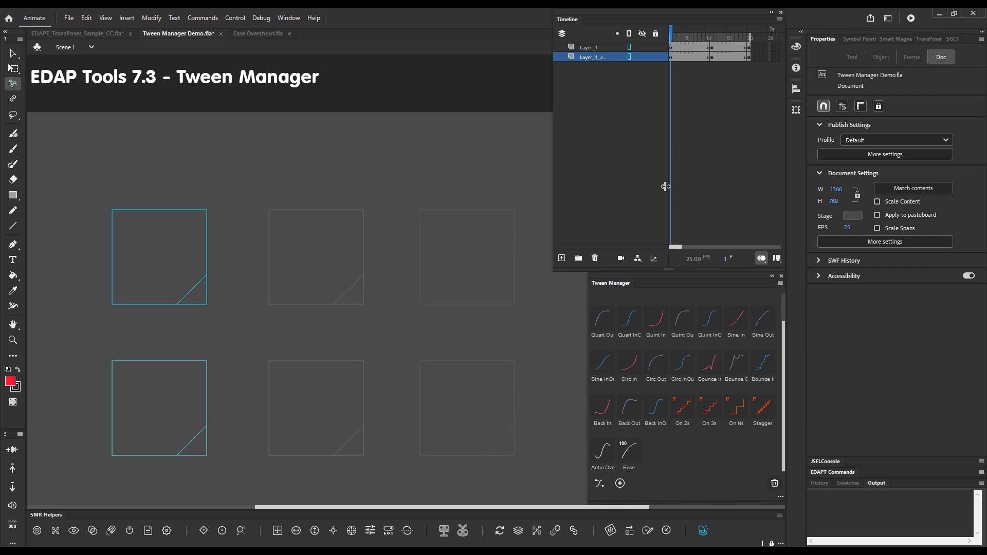
- Apply the Ease 100 preset to the frames spanning the middle keyframe on both layers, about frames 5 to 14
{"action": "left_click_drag", "start_coordinate": [689, 49], "coordinate": [723, 61]}
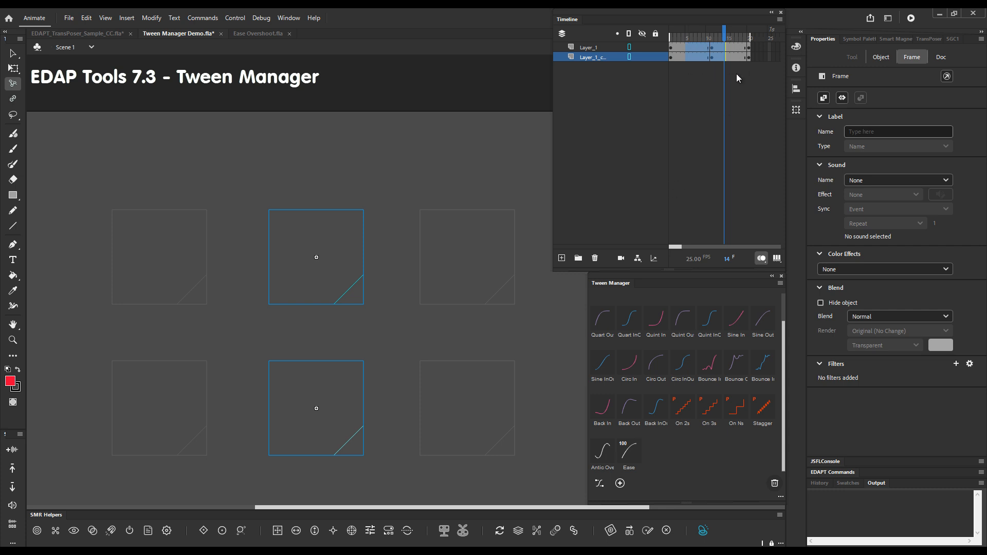
{"action": "left_click", "coordinate": [635, 467]}
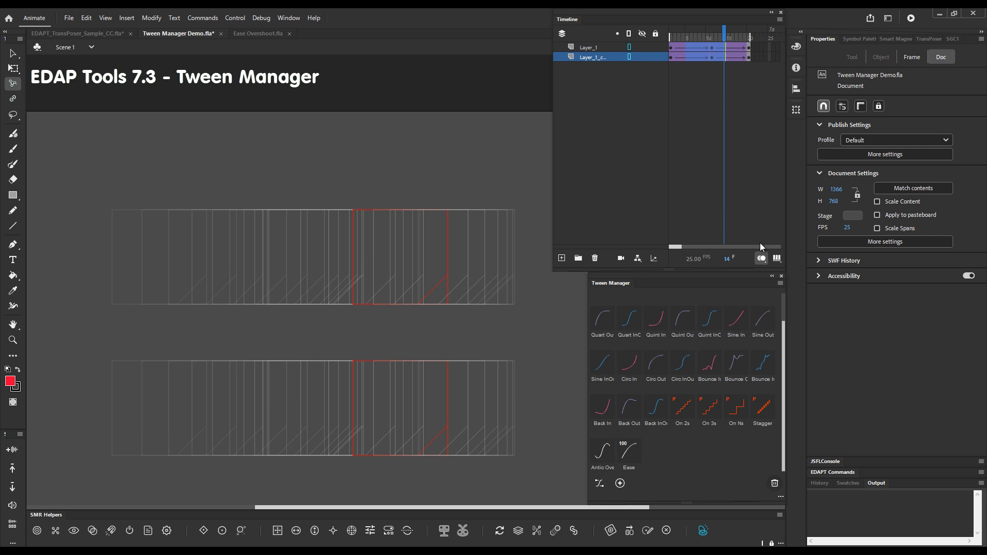
- Turn off onion skinning and inspect the classic tween settings of the spans on both layers
{"action": "left_click", "coordinate": [761, 258]}
{"action": "mouse_move", "coordinate": [696, 36]}
{"action": "left_mouse_down"}
{"action": "mouse_move", "coordinate": [668, 41]}
{"action": "mouse_move", "coordinate": [711, 48]}
{"action": "left_mouse_up"}
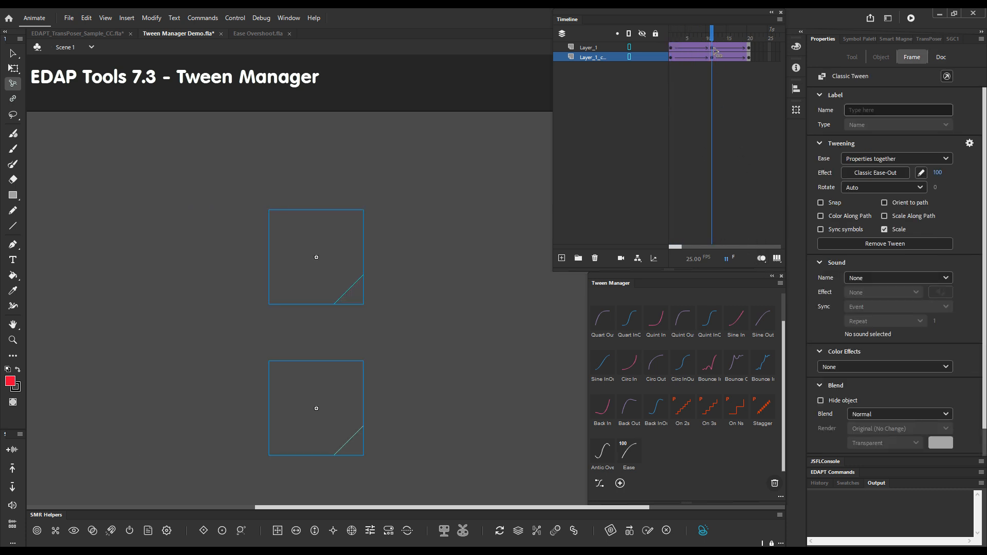
{"action": "left_click", "coordinate": [691, 50]}
{"action": "left_click_drag", "start_coordinate": [690, 50], "coordinate": [750, 65]}
{"action": "left_click", "coordinate": [687, 50]}
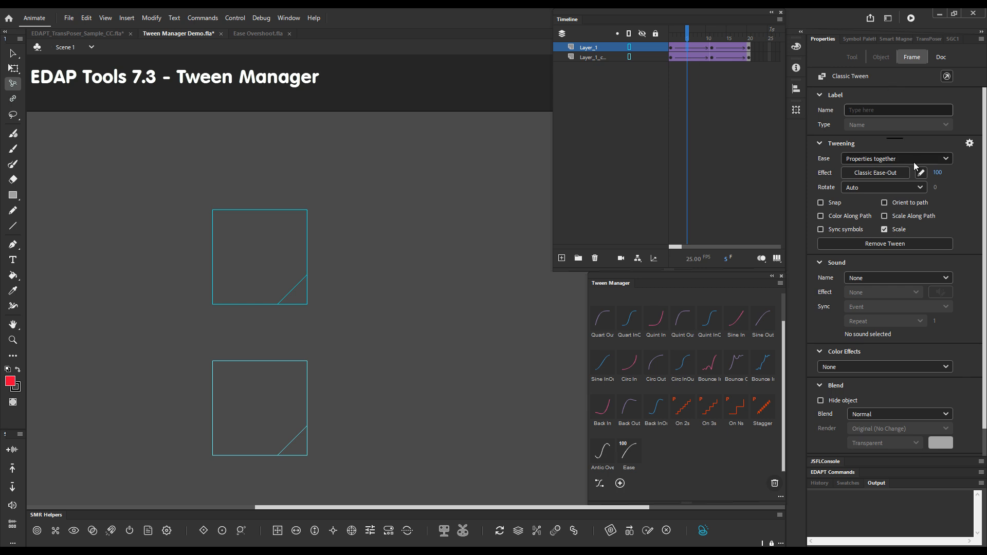
{"action": "left_click", "coordinate": [688, 58]}
- With onion skinning on, try Circ InOut, Quart Out, Sine InOut, Back Out and Antic Ove eases across the middle keyframes of both layers
{"action": "left_click_drag", "start_coordinate": [736, 51], "coordinate": [724, 61]}
{"action": "left_click", "coordinate": [763, 260]}
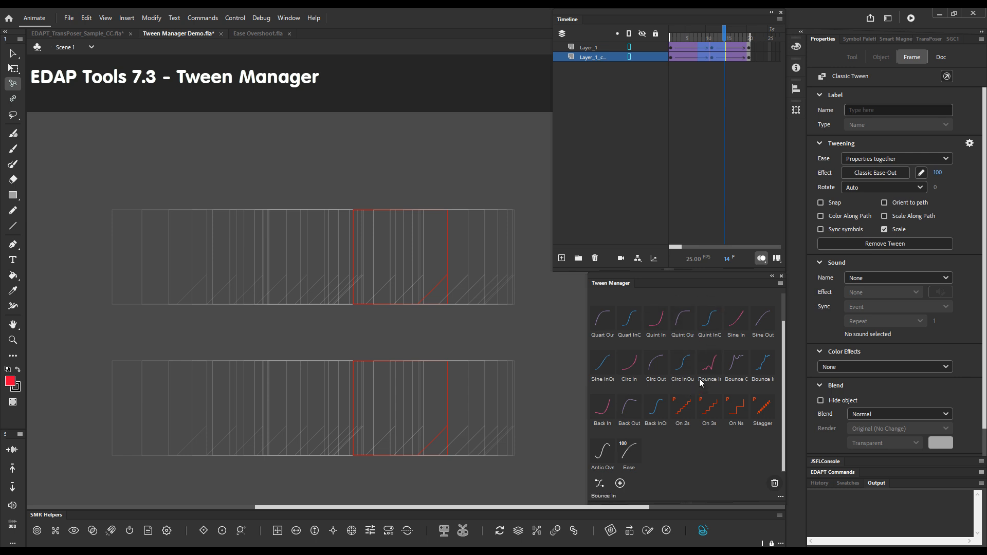
{"action": "left_click", "coordinate": [684, 367]}
{"action": "left_click", "coordinate": [612, 316]}
{"action": "left_click", "coordinate": [613, 366]}
{"action": "left_click", "coordinate": [635, 412]}
{"action": "left_click", "coordinate": [636, 414]}
{"action": "left_click", "coordinate": [603, 455]}
- Clear the keyframes at frame 11 on both layers
{"action": "left_click_drag", "start_coordinate": [712, 48], "coordinate": [711, 58]}
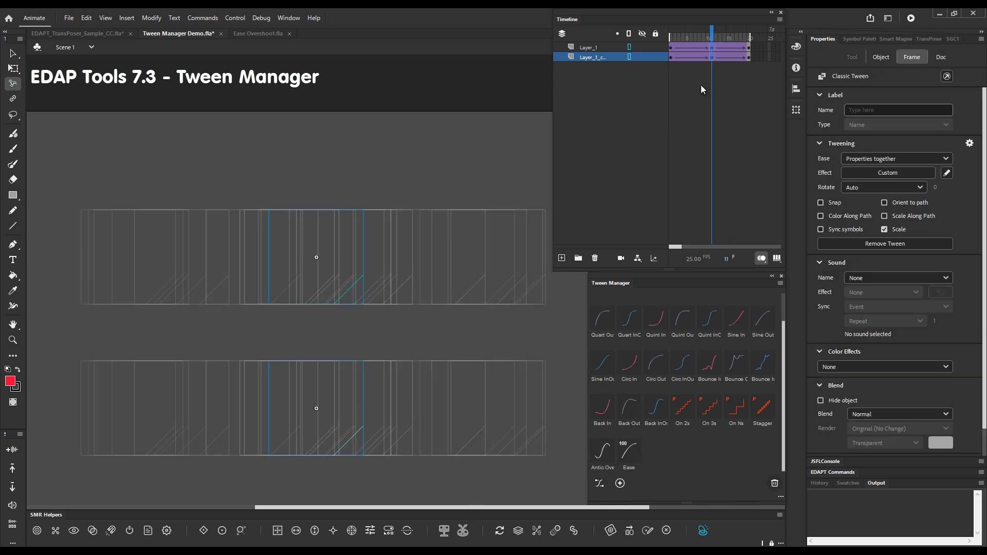
{"action": "key", "text": "shift+x"}
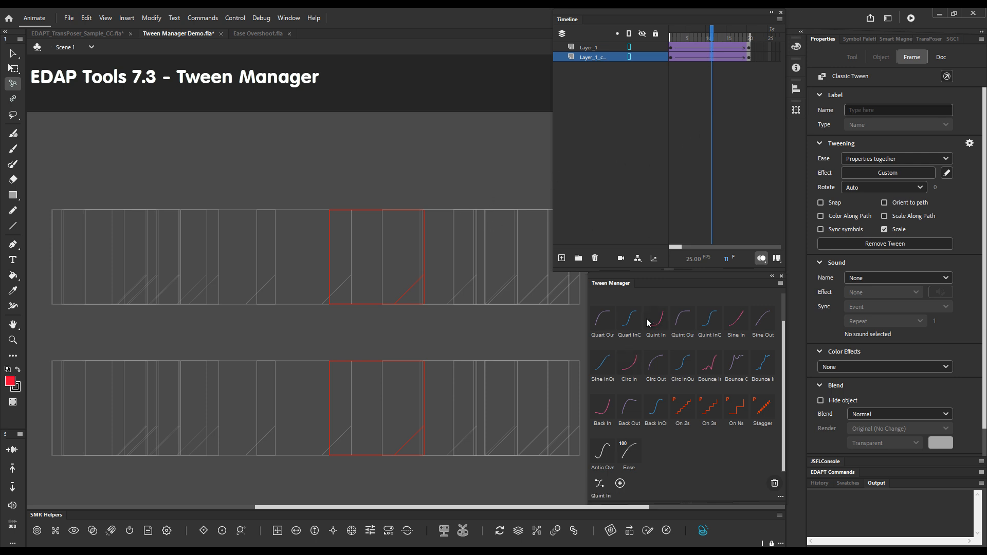
- Try the Quart Out, Quint Out, Back InOut and Back In eases on both layers' tweens, finishing with the Ease 100 preset
{"action": "left_click", "coordinate": [603, 319]}
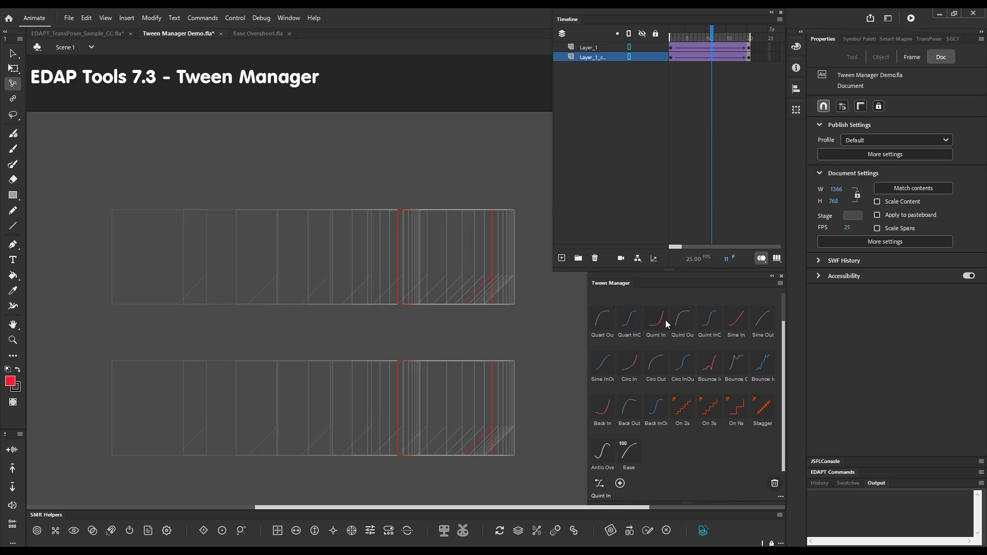
{"action": "left_click", "coordinate": [684, 324]}
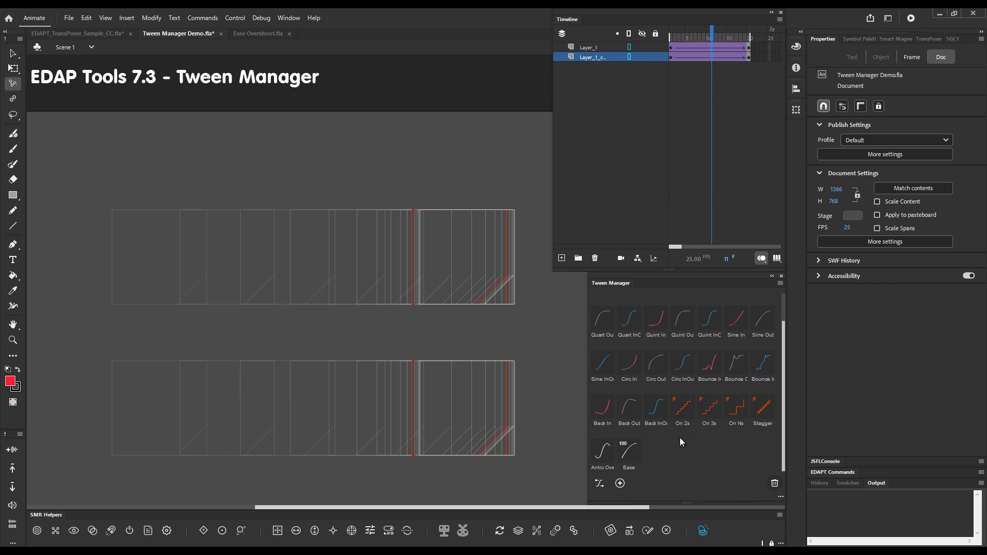
{"action": "left_click", "coordinate": [656, 412]}
{"action": "left_click", "coordinate": [604, 408]}
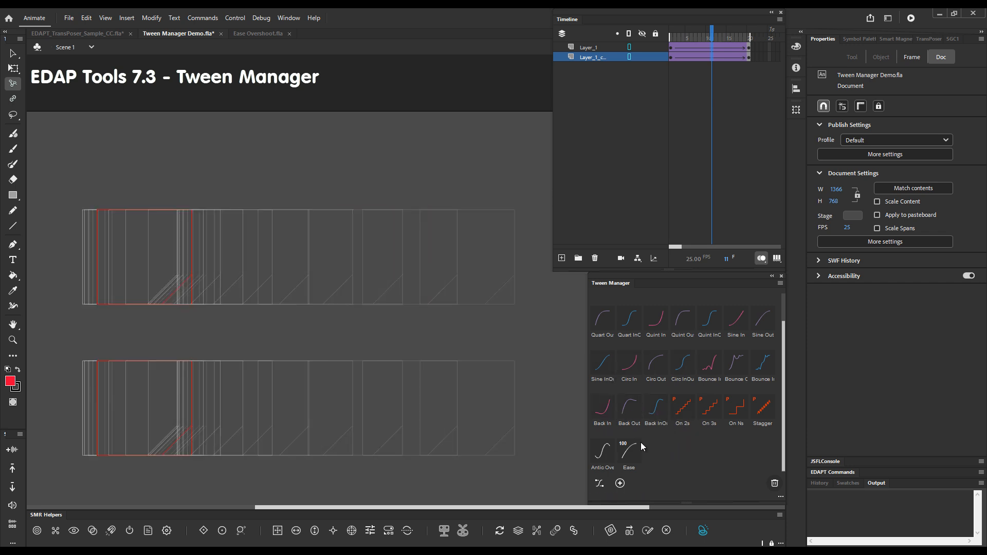
{"action": "left_click", "coordinate": [622, 457]}
{"action": "left_click", "coordinate": [634, 451]}
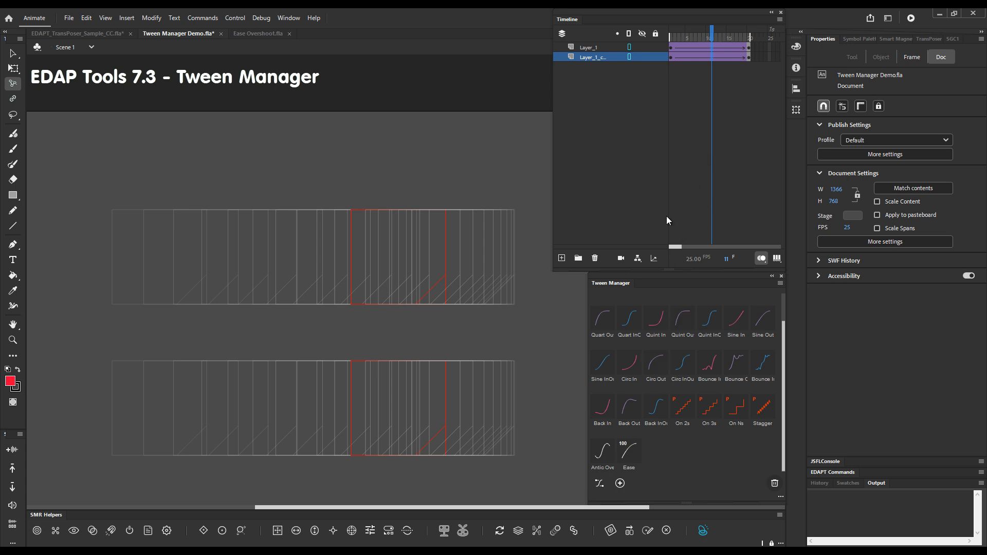
- Apply the procedural Stagger to Layer_1's tween with existing easing, low strength, no taper and a step of 1 forward, 1 backward
{"action": "left_click", "coordinate": [683, 162]}
{"action": "left_click_drag", "start_coordinate": [711, 34], "coordinate": [671, 35]}
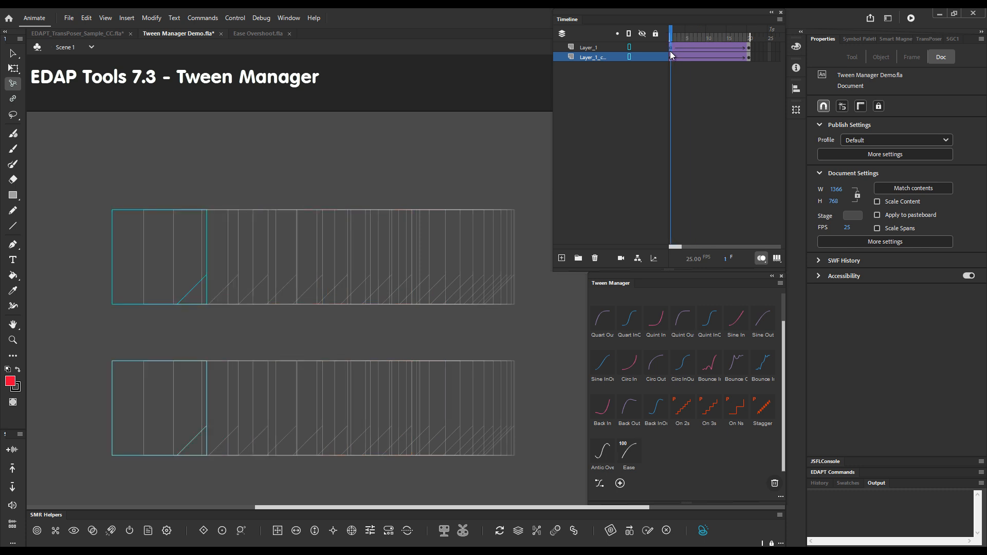
{"action": "left_click", "coordinate": [671, 49]}
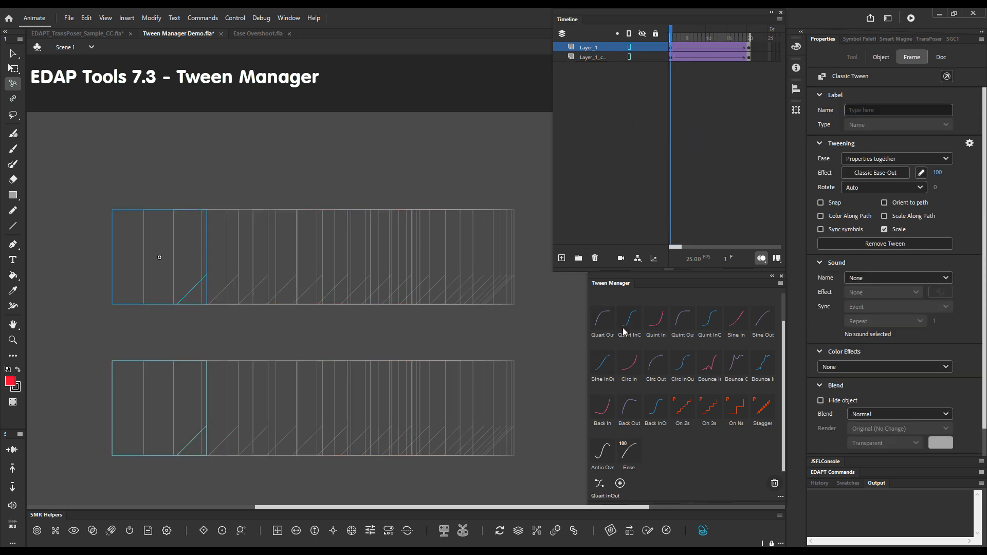
{"action": "left_click", "coordinate": [680, 57]}
{"action": "left_click", "coordinate": [629, 451]}
{"action": "left_click", "coordinate": [675, 47]}
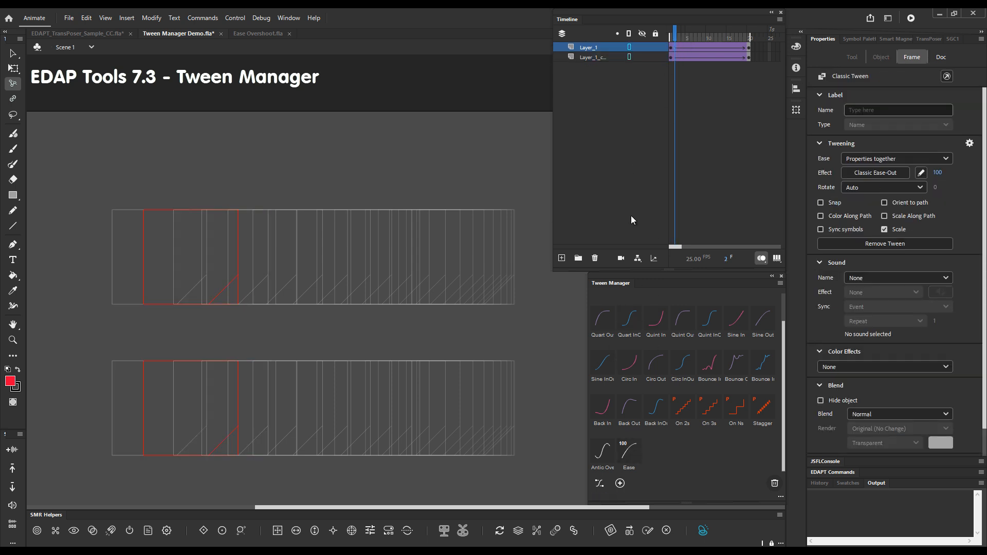
{"action": "left_click", "coordinate": [671, 47]}
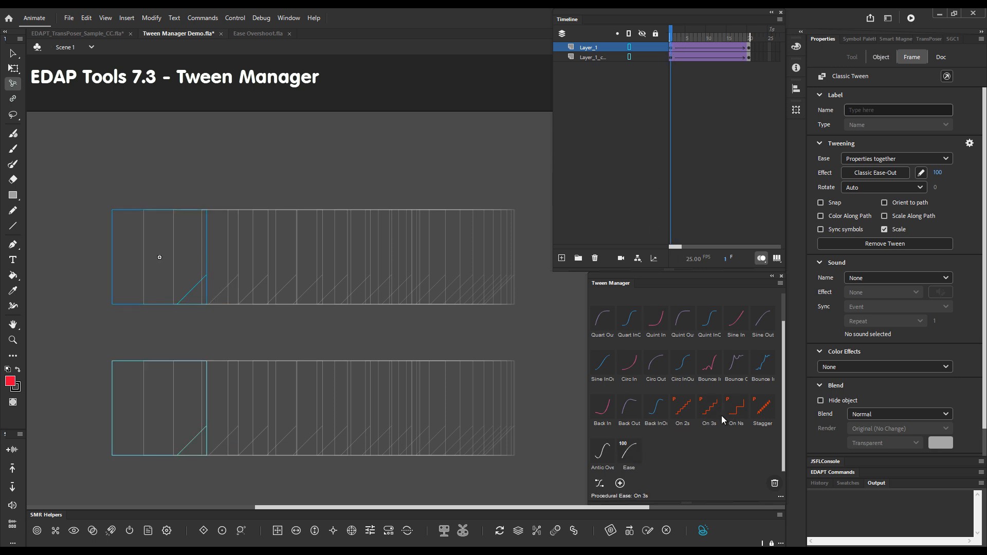
{"action": "left_click", "coordinate": [765, 409]}
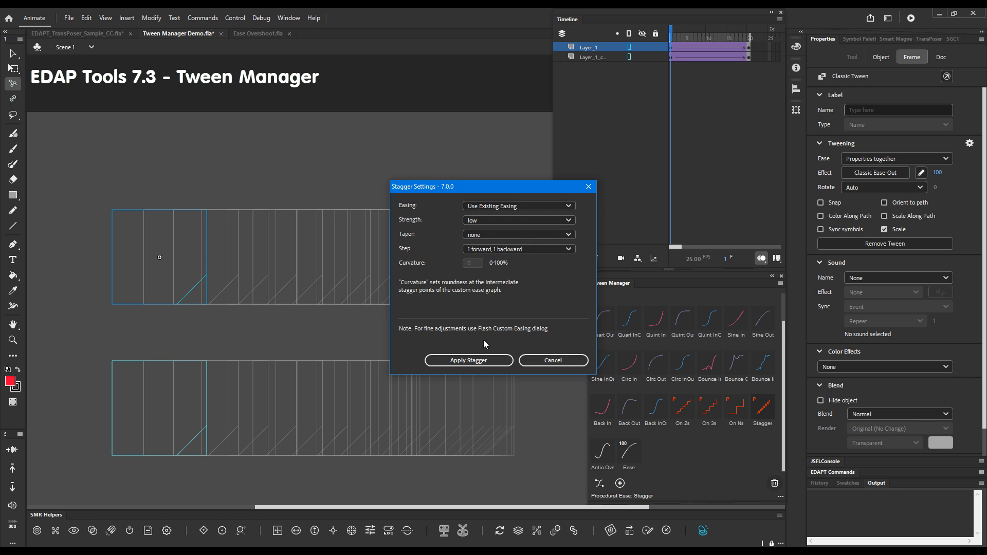
{"action": "left_click", "coordinate": [474, 360]}
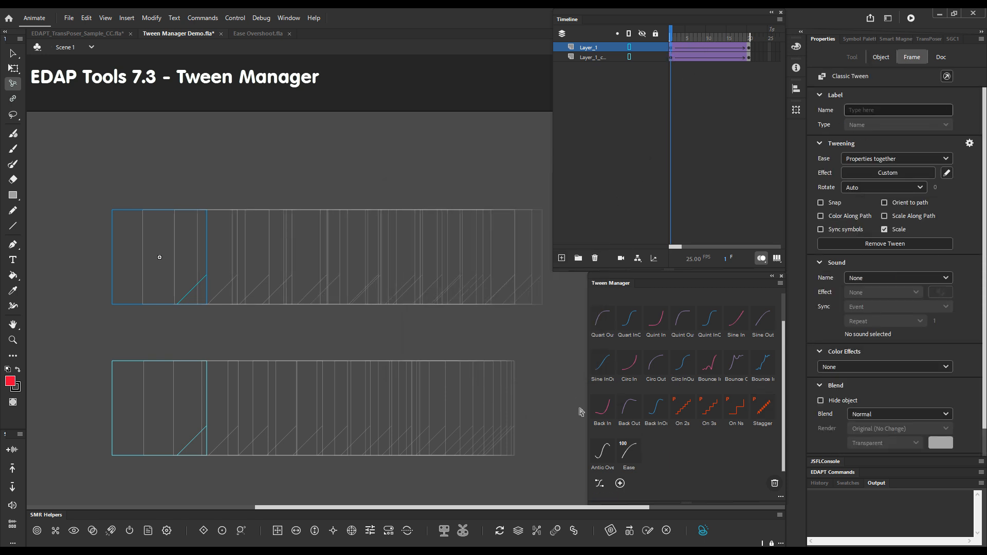
- In the Ease Graph Editor, copy the stagger curve, turn off one setting for all properties and paste the curve into the Color graph
{"action": "left_click", "coordinate": [600, 484]}
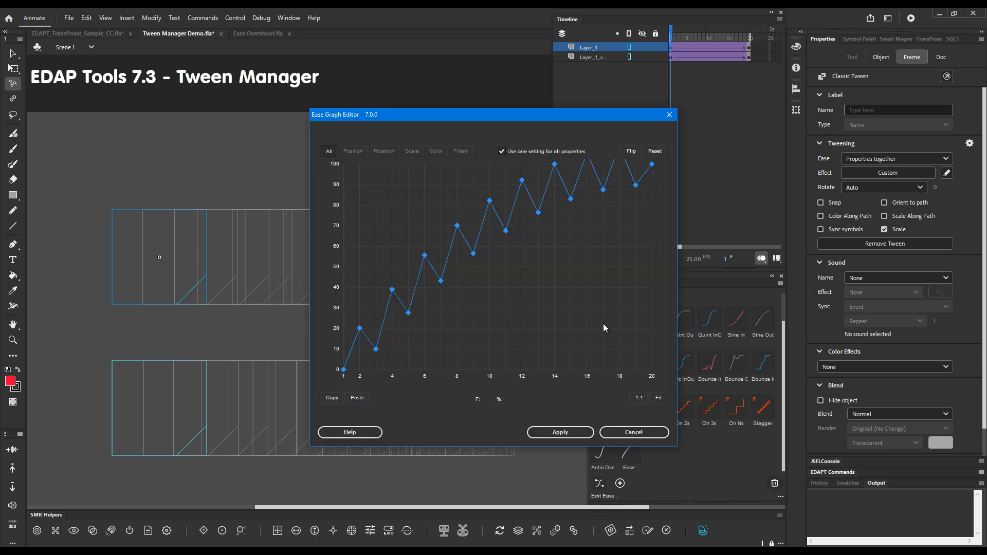
{"action": "left_click_drag", "start_coordinate": [573, 126], "coordinate": [486, 111]}
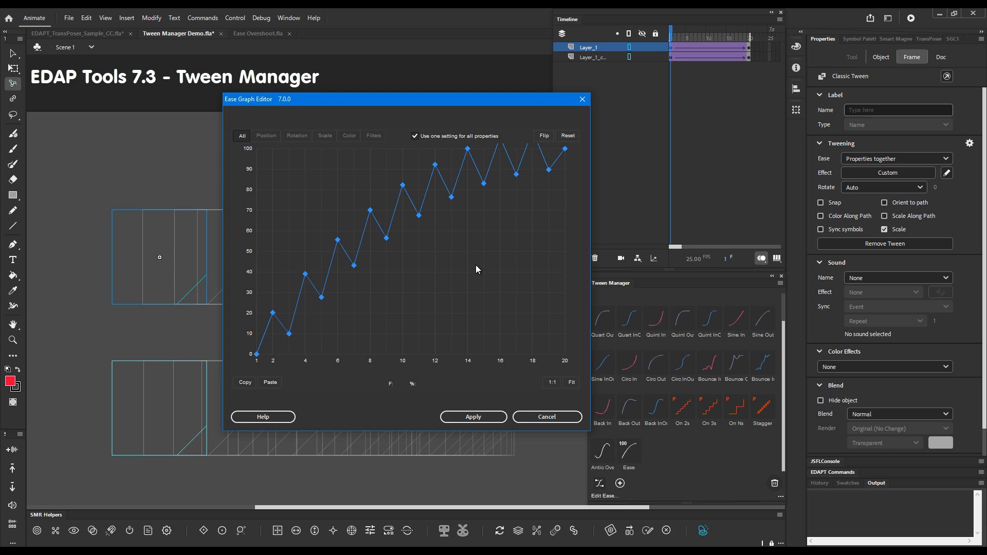
{"action": "scroll", "coordinate": [476, 260], "scroll_direction": "down", "scroll_amount": 4}
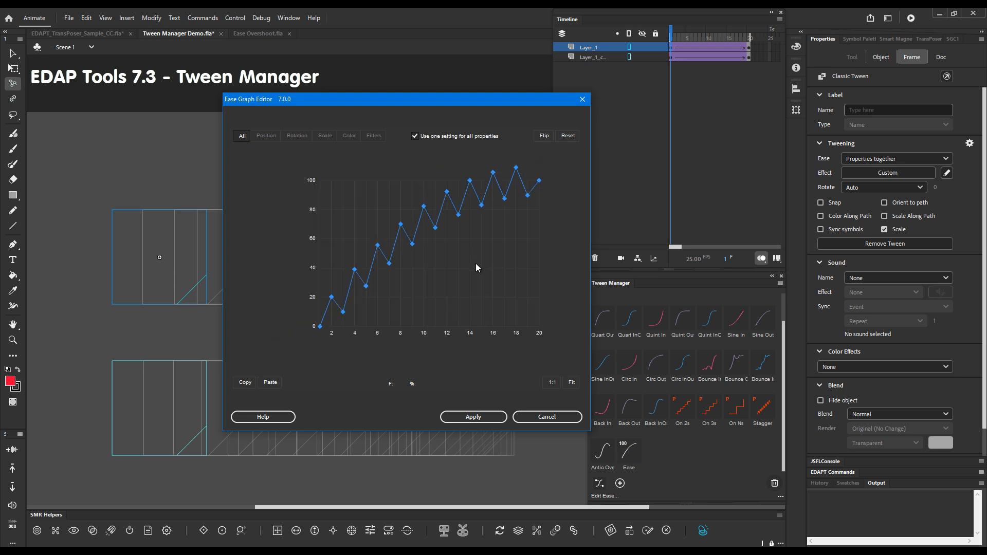
{"action": "left_click_drag", "start_coordinate": [495, 267], "coordinate": [447, 288]}
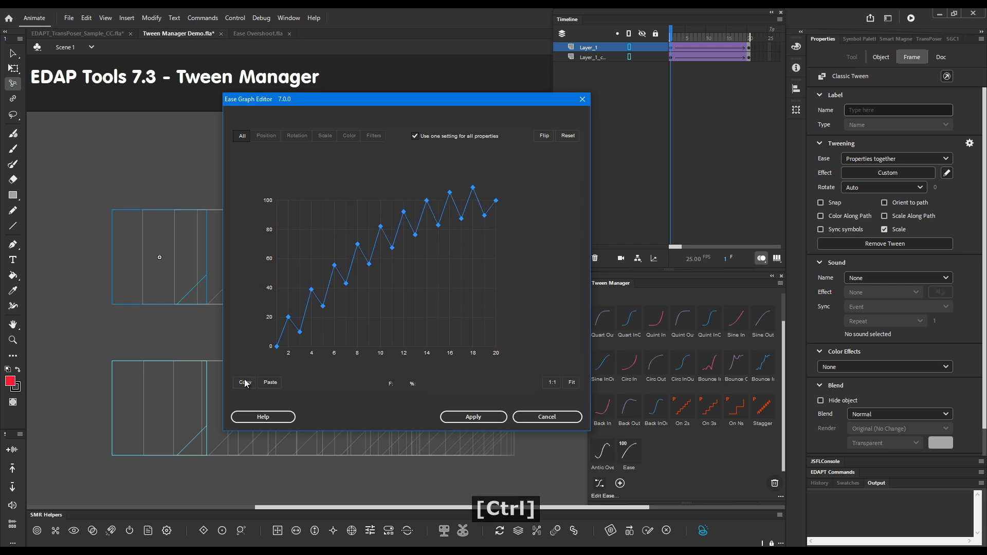
{"action": "left_click", "coordinate": [477, 138]}
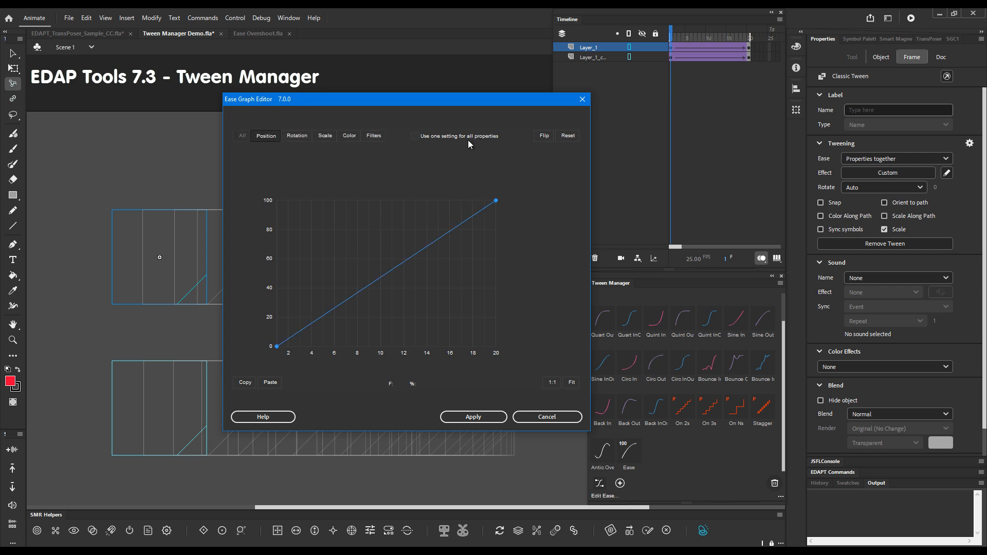
{"action": "left_click", "coordinate": [346, 136]}
{"action": "left_click", "coordinate": [274, 383]}
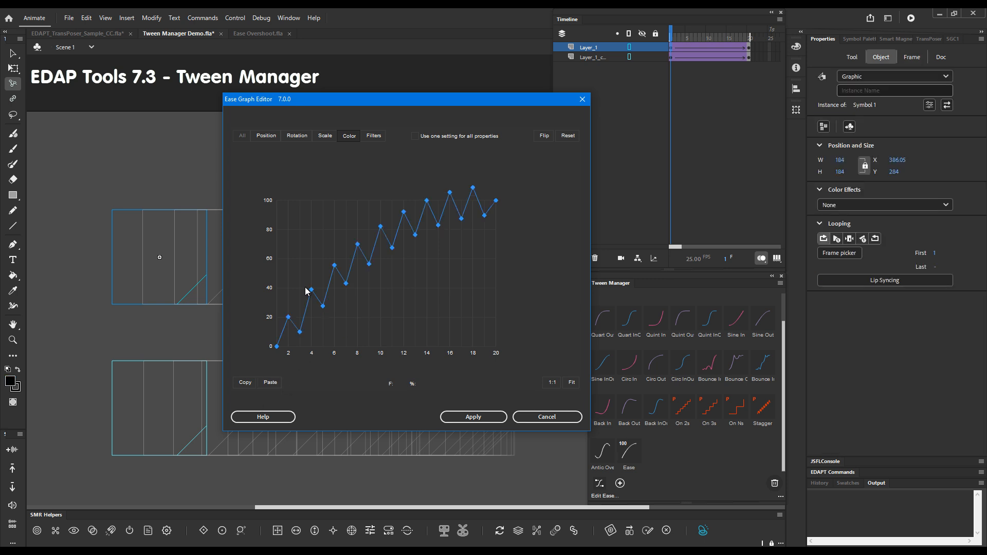
- Reshape the Color graph into a full zigzag, with its points alternating between about 100% and 0% from frame 2 to 20
{"action": "left_click_drag", "start_coordinate": [288, 317], "coordinate": [290, 253]}
{"action": "left_click_drag", "start_coordinate": [312, 289], "coordinate": [312, 205]}
{"action": "left_click_drag", "start_coordinate": [288, 253], "coordinate": [288, 202]}
{"action": "left_click_drag", "start_coordinate": [300, 332], "coordinate": [298, 344]}
{"action": "left_click_drag", "start_coordinate": [323, 307], "coordinate": [324, 347]}
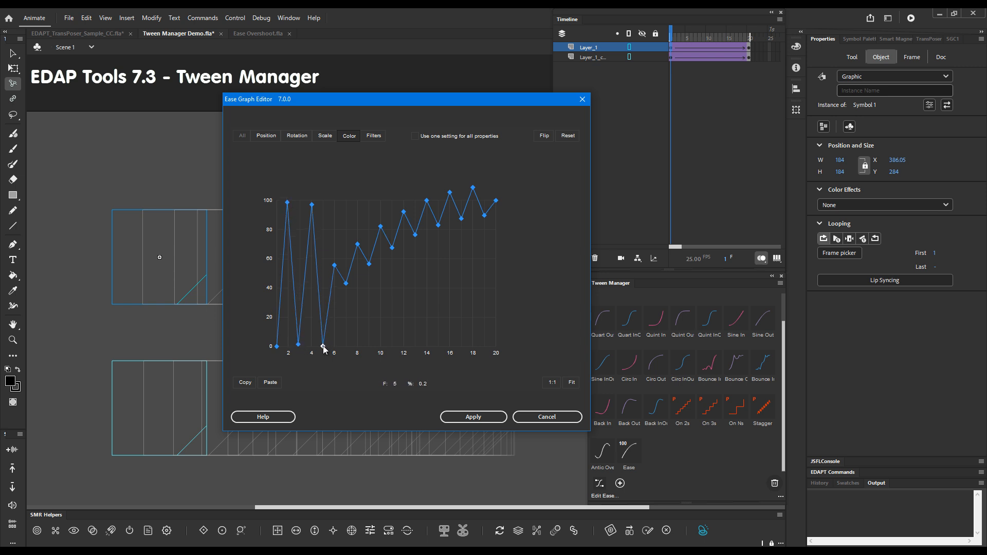
{"action": "left_click_drag", "start_coordinate": [334, 265], "coordinate": [335, 205]}
{"action": "left_click_drag", "start_coordinate": [345, 284], "coordinate": [347, 351]}
{"action": "left_click_drag", "start_coordinate": [357, 243], "coordinate": [357, 202]}
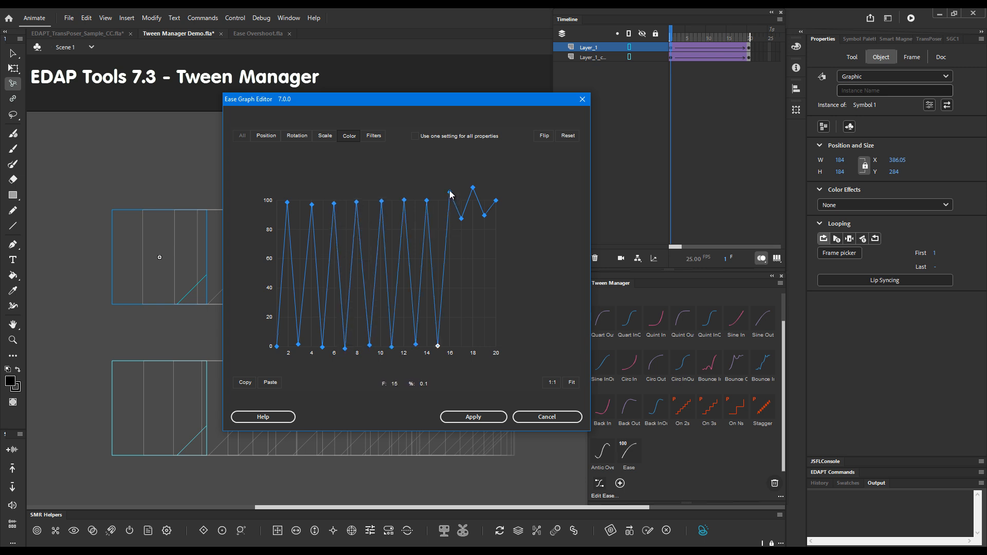
{"action": "left_click_drag", "start_coordinate": [450, 193], "coordinate": [461, 345]}
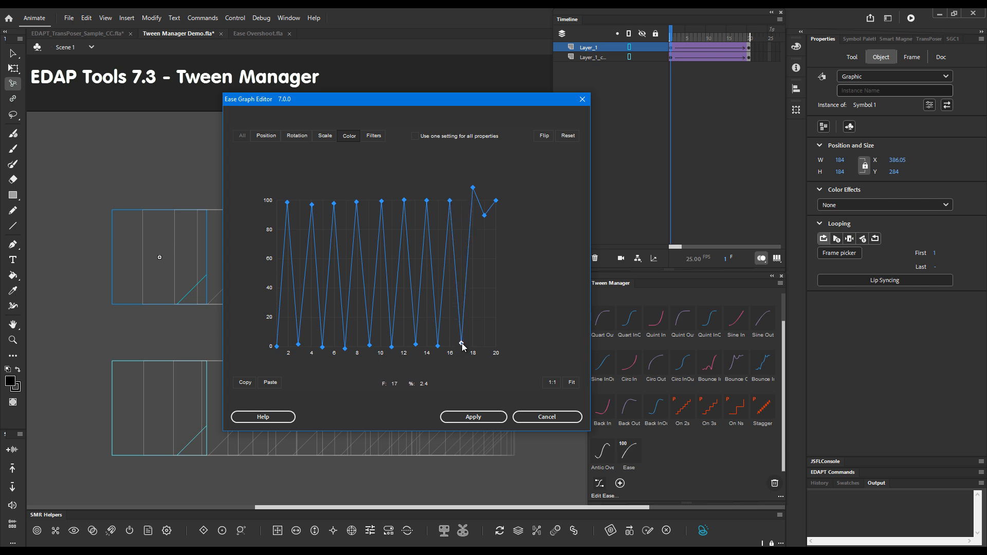
{"action": "left_click_drag", "start_coordinate": [473, 191], "coordinate": [485, 346]}
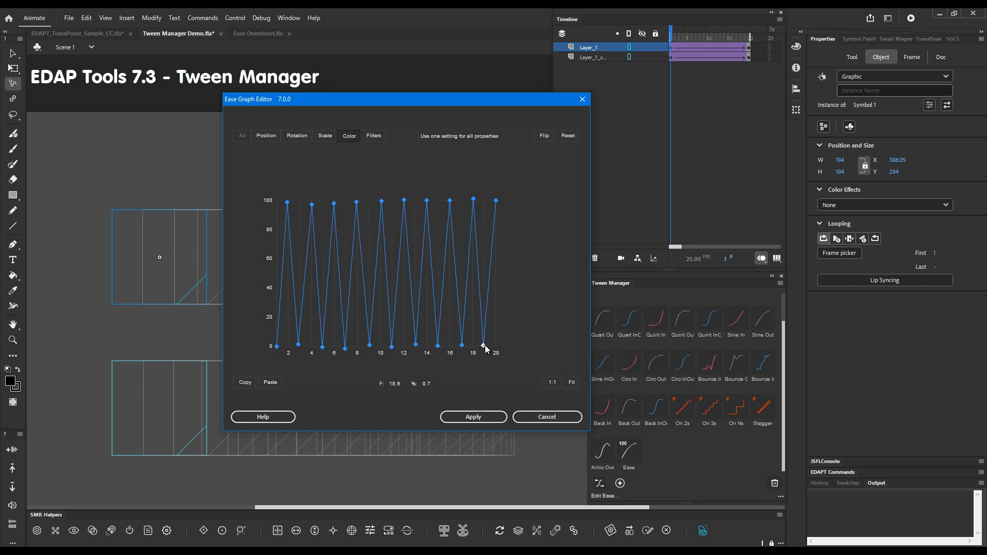
- Bend the Position graph into a smooth ease-out curve by adjusting the tangents of its start and end points
{"action": "left_click", "coordinate": [267, 136]}
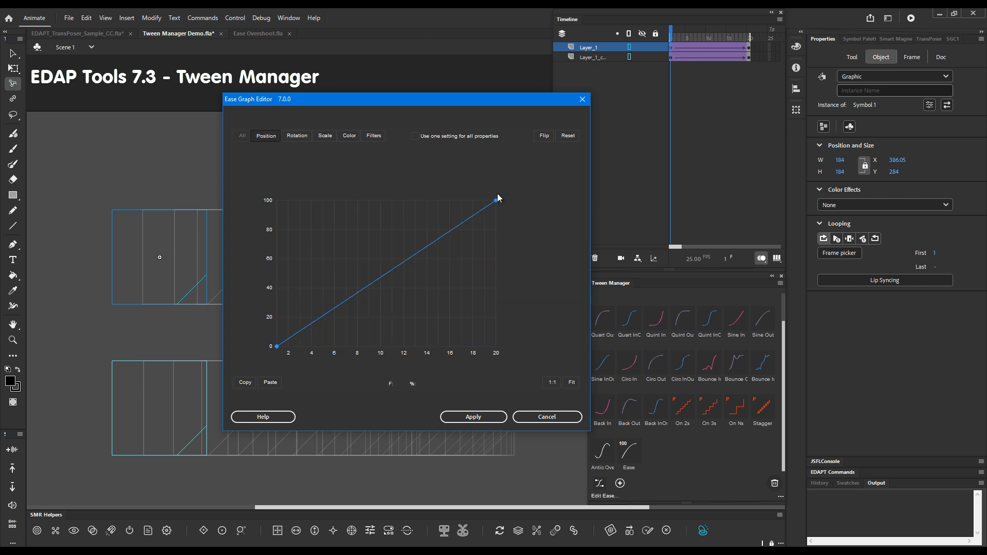
{"action": "left_click_drag", "start_coordinate": [495, 200], "coordinate": [331, 201]}
{"action": "left_click_drag", "start_coordinate": [277, 346], "coordinate": [310, 251]}
- Shape the Rotation graph into an ease-in curve that dips below 0% at the start, and apply the graph changes
{"action": "left_click", "coordinate": [300, 136]}
{"action": "left_click", "coordinate": [496, 201]}
{"action": "left_click_drag", "start_coordinate": [422, 251], "coordinate": [496, 352]}
{"action": "left_click", "coordinate": [277, 347]}
{"action": "left_click_drag", "start_coordinate": [349, 299], "coordinate": [319, 408]}
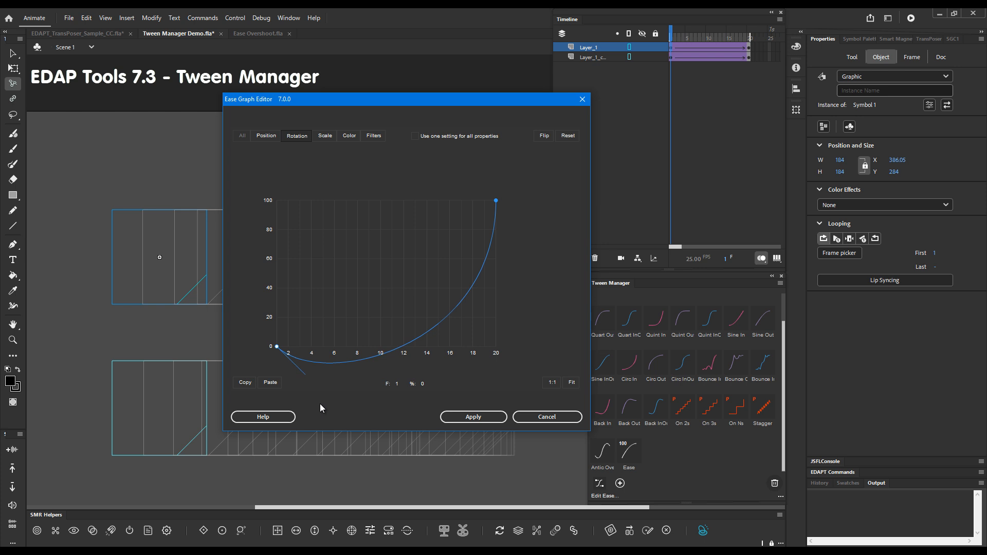
{"action": "left_click", "coordinate": [484, 418]}
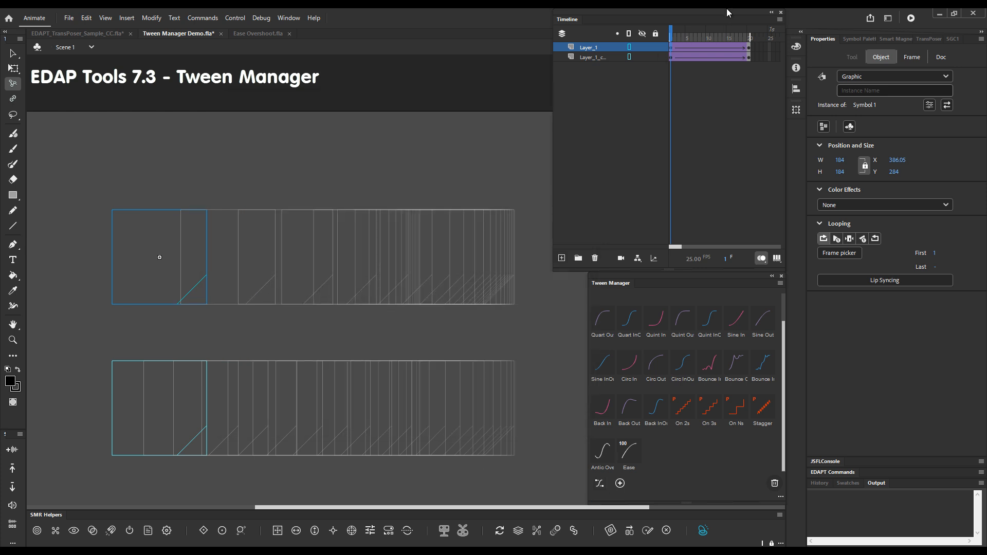
- With the copied layer hidden and outlines off, rotate Layer_1's square 90° clockwise at frame 20 using Free Transform
{"action": "left_click", "coordinate": [675, 50]}
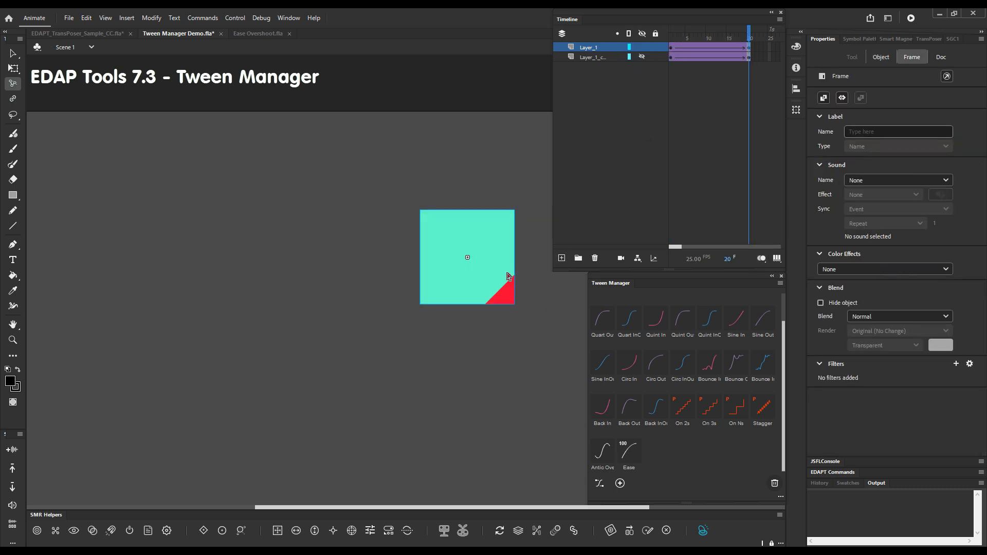
{"action": "key", "text": "1"}
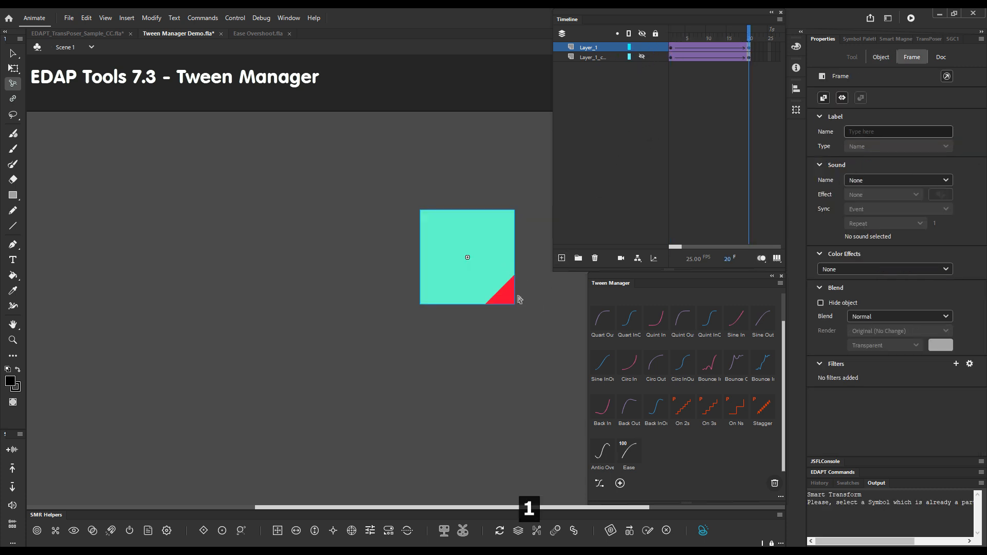
{"action": "left_click", "coordinate": [509, 292]}
{"action": "key", "text": "q"}
{"action": "left_click_drag", "start_coordinate": [507, 292], "coordinate": [408, 342]}
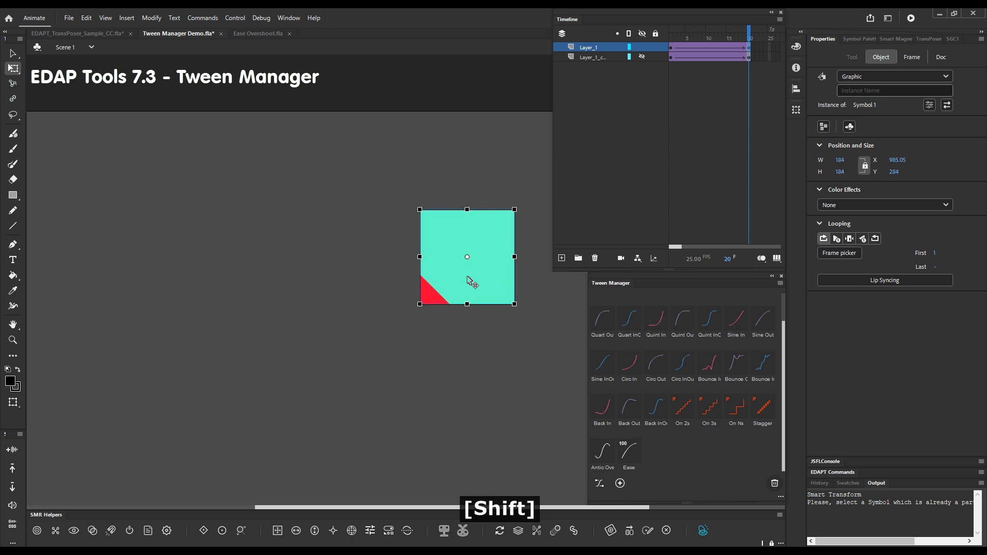
- Apply a 100% orange Tint color effect (red 255, green 102, blue 0) to the square at frame 20
{"action": "left_click", "coordinate": [872, 204]}
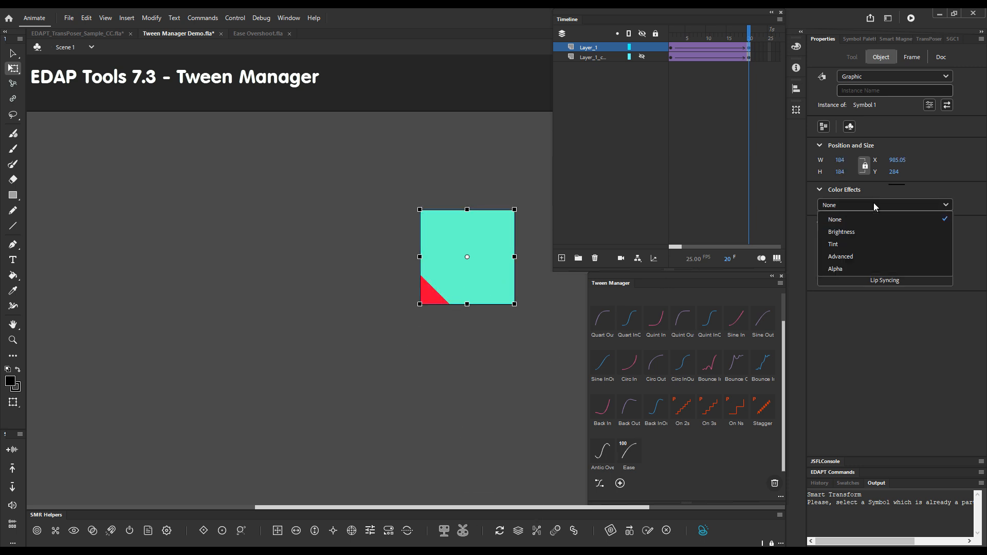
{"action": "left_click", "coordinate": [862, 243]}
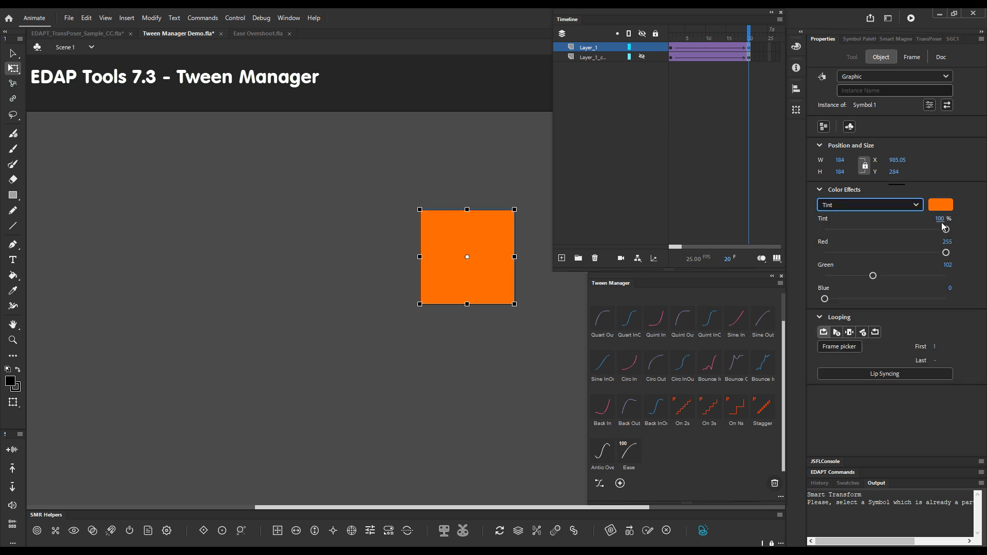
- Save the per-property easing of Layer_1's classic tween as a new custom ease in the Tween Manager
{"action": "left_click_drag", "start_coordinate": [749, 40], "coordinate": [642, 56]}
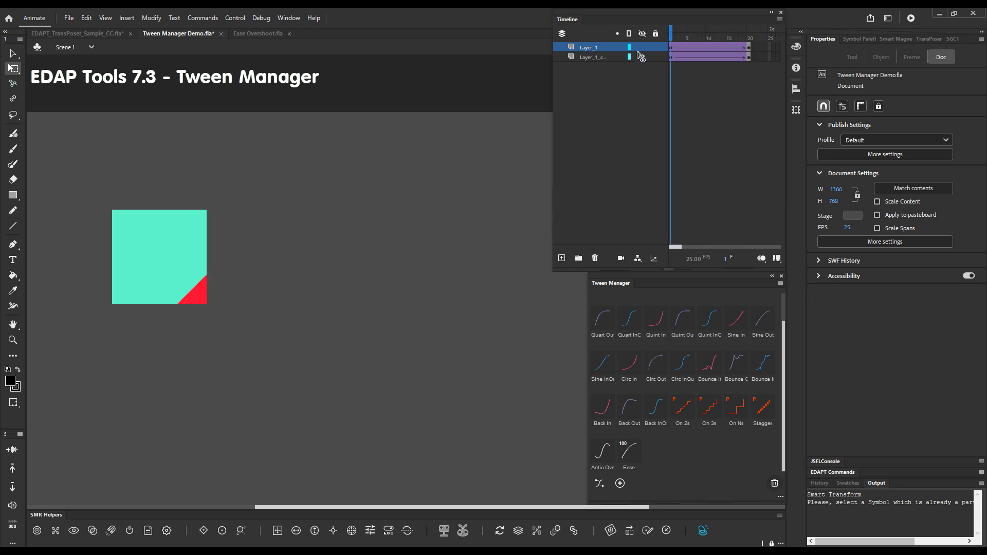
{"action": "left_click", "coordinate": [679, 51]}
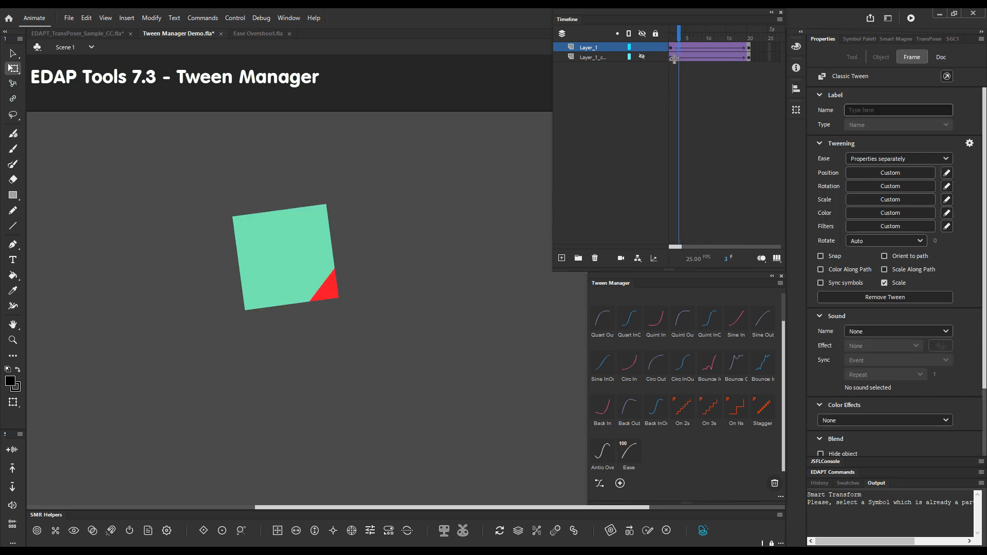
{"action": "left_click", "coordinate": [620, 483]}
- Unhide the copied layer, apply the multi-curve Ease 1 to its tween and scrub through to frame 20
{"action": "left_click", "coordinate": [642, 57]}
{"action": "left_click", "coordinate": [678, 58]}
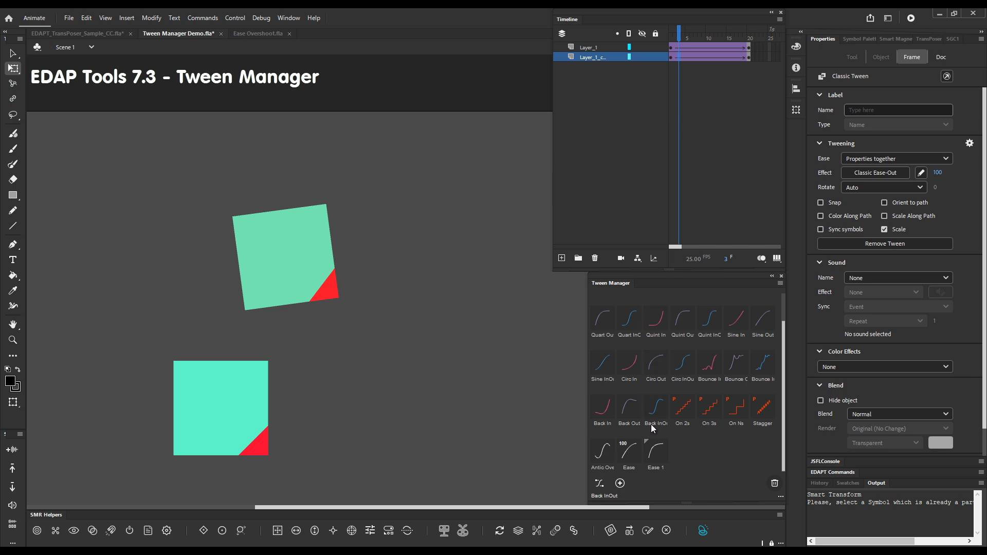
{"action": "left_click", "coordinate": [656, 451]}
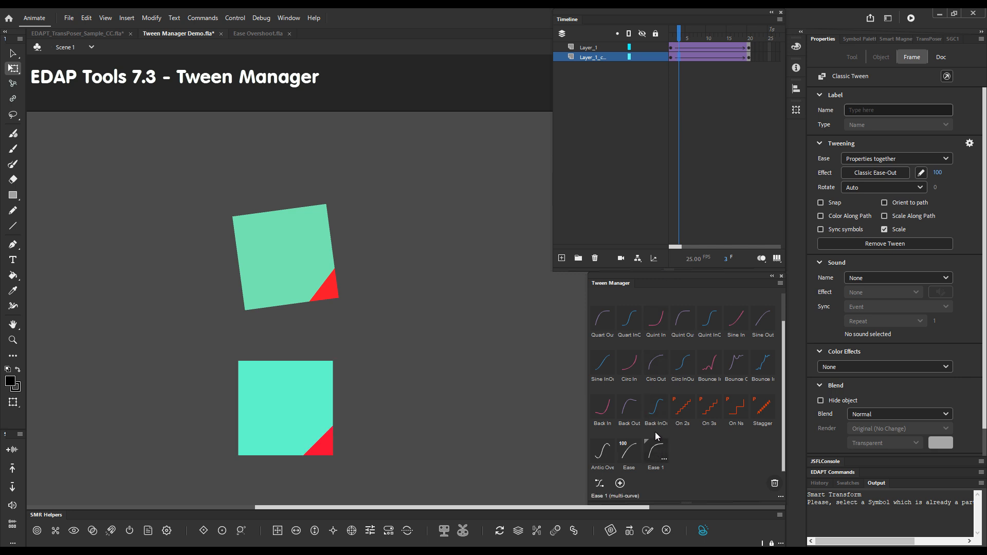
{"action": "left_click", "coordinate": [675, 40]}
{"action": "left_click_drag", "start_coordinate": [679, 43], "coordinate": [751, 40]}
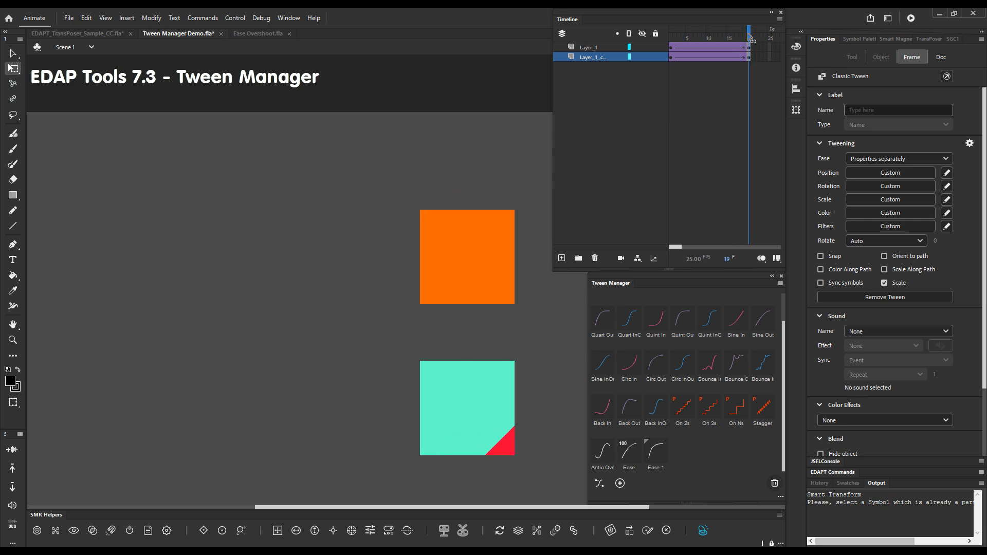
- Rotate the copied layer's square 90° clockwise at frame 20 using Free Transform
{"action": "left_click", "coordinate": [505, 403]}
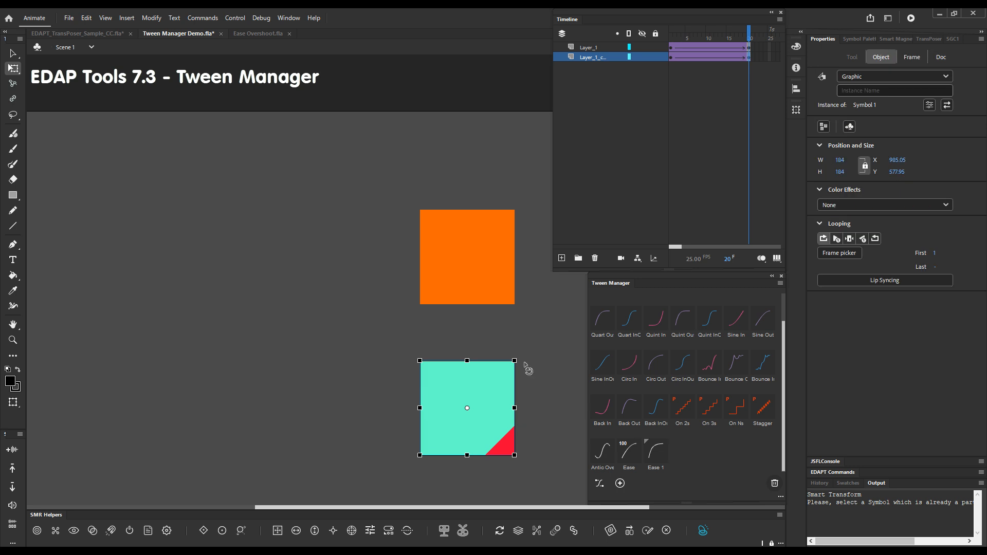
{"action": "left_click_drag", "start_coordinate": [520, 362], "coordinate": [545, 479]}
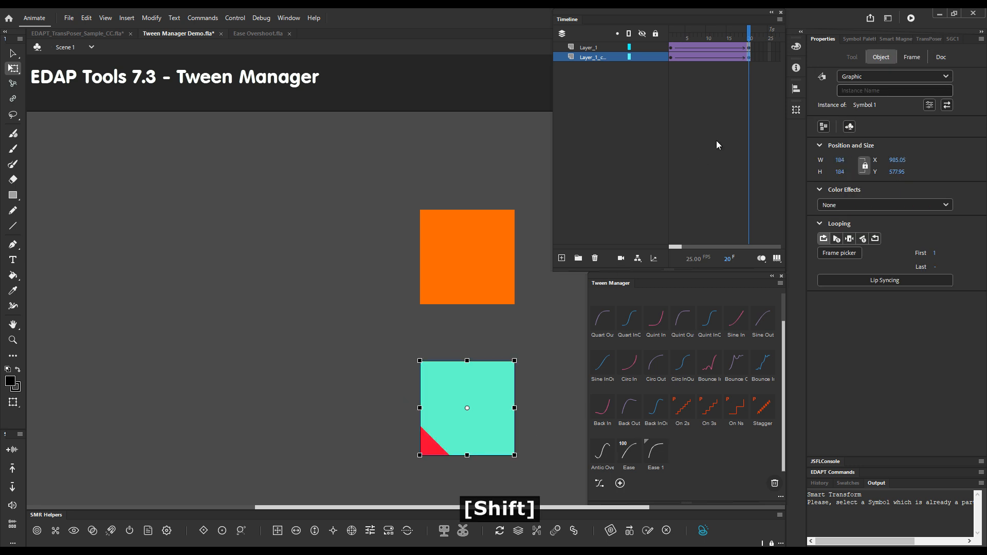
{"action": "left_click", "coordinate": [750, 57]}
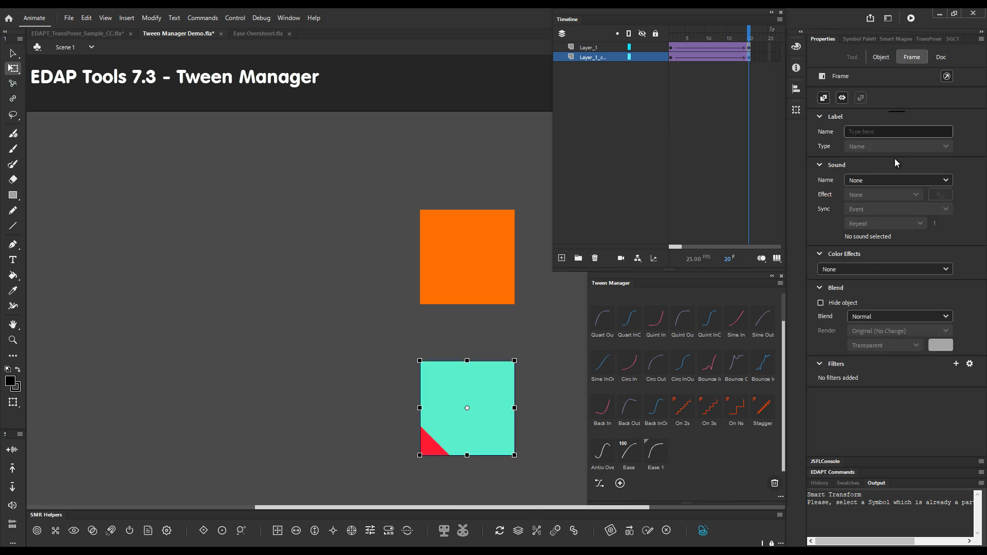
{"action": "left_click", "coordinate": [892, 180]}
{"action": "left_click", "coordinate": [905, 182]}
- Apply a 100% orange (#FF6600) Tint color effect to the copied layer's square at frame 20 and scrub back through the tween
{"action": "left_click", "coordinate": [485, 419]}
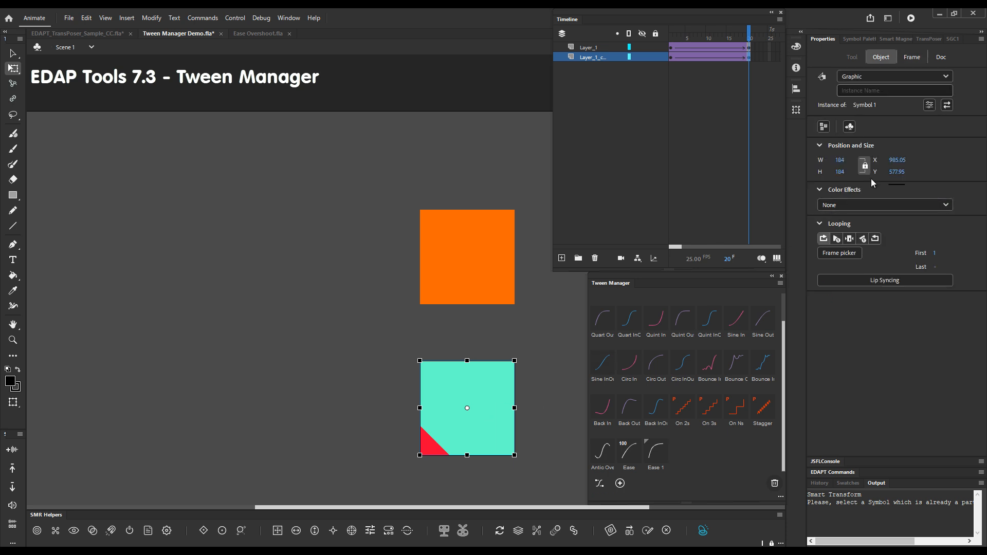
{"action": "left_click", "coordinate": [873, 205]}
{"action": "left_click", "coordinate": [866, 246]}
{"action": "left_click", "coordinate": [940, 206]}
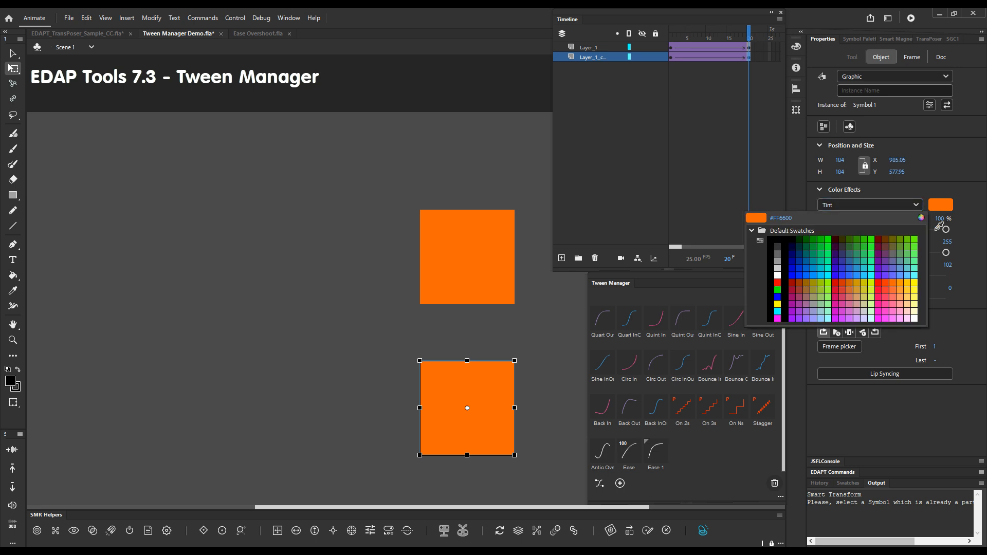
{"action": "left_click", "coordinate": [908, 283]}
{"action": "left_click_drag", "start_coordinate": [720, 38], "coordinate": [667, 49]}
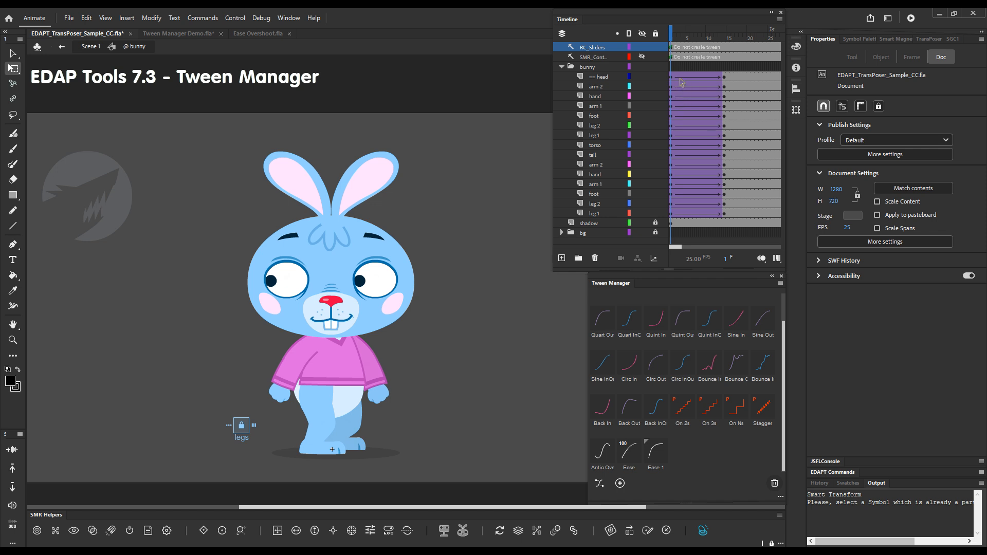
- Apply the On 2s procedural ease to the tweens of all bunny layers from head to leg 1 in EDAPT_TransPoser_Sample_CC.fla
{"action": "left_click", "coordinate": [680, 79]}
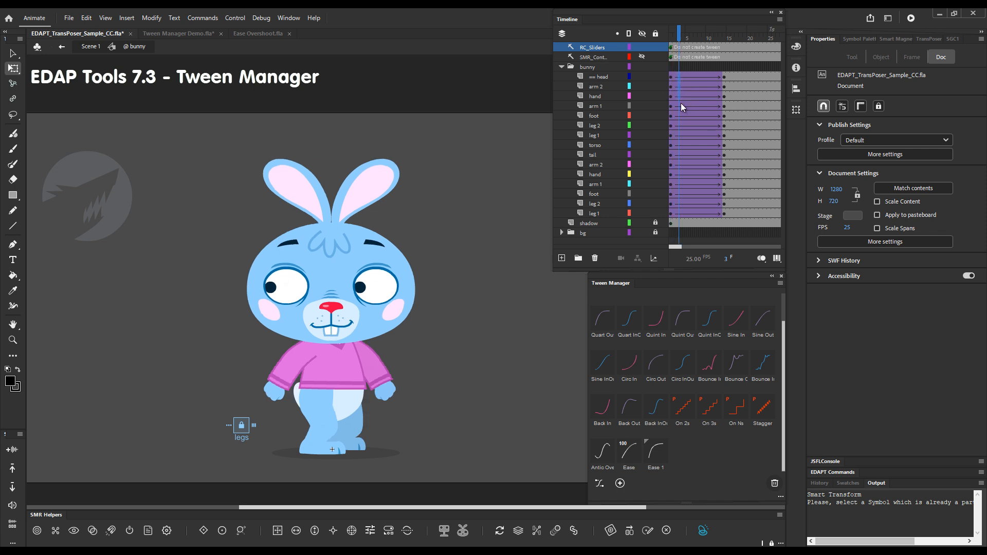
{"action": "left_click", "coordinate": [680, 211]}
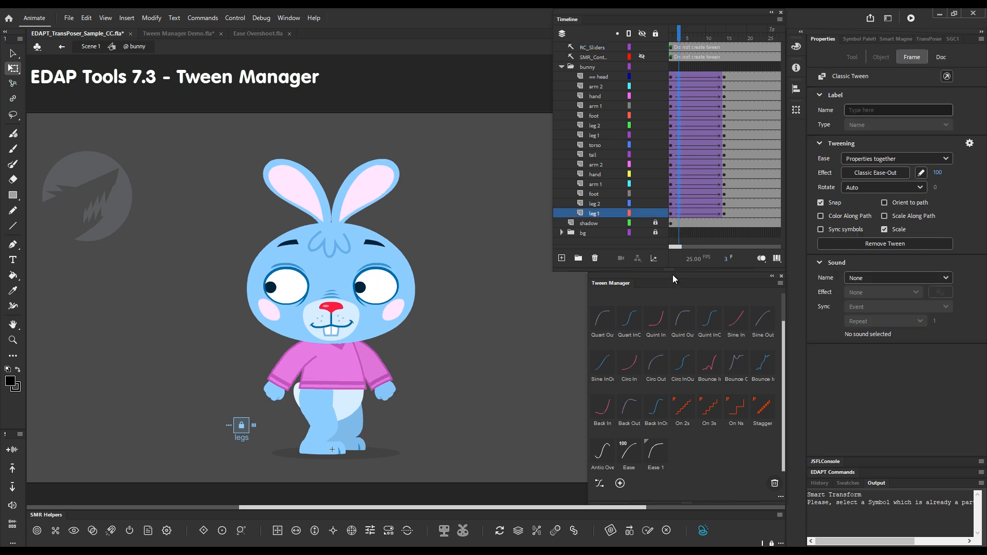
{"action": "left_click", "coordinate": [684, 411]}
- Examine the head tween's stepped curve in the Ease Graph Editor and scrub the bunny animation from frame 1 to 14
{"action": "left_click", "coordinate": [671, 38]}
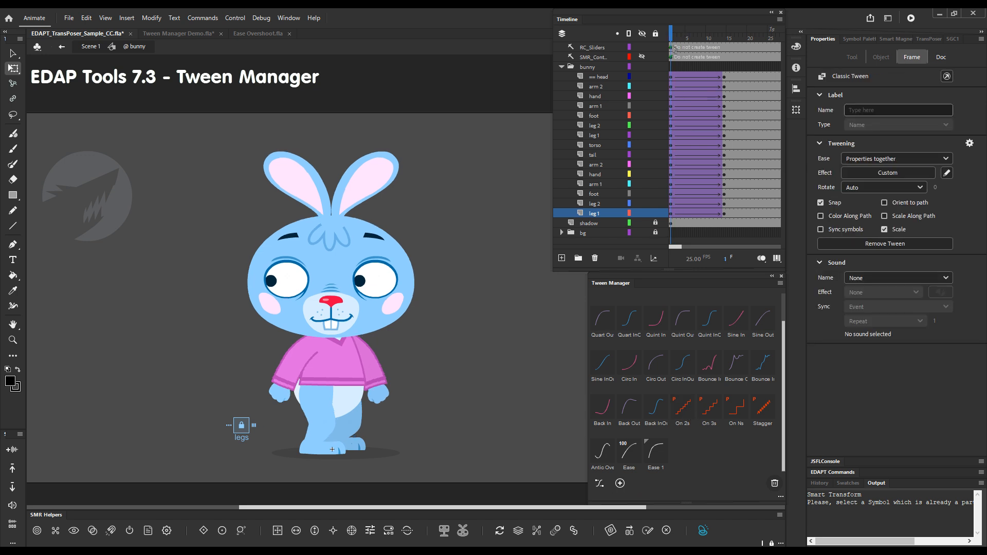
{"action": "left_click", "coordinate": [677, 77]}
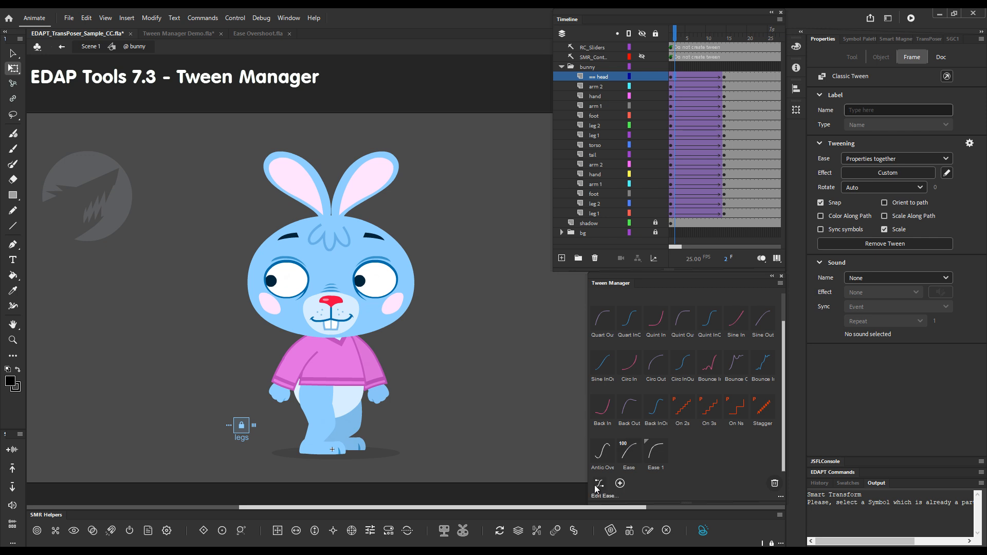
{"action": "left_click", "coordinate": [597, 485]}
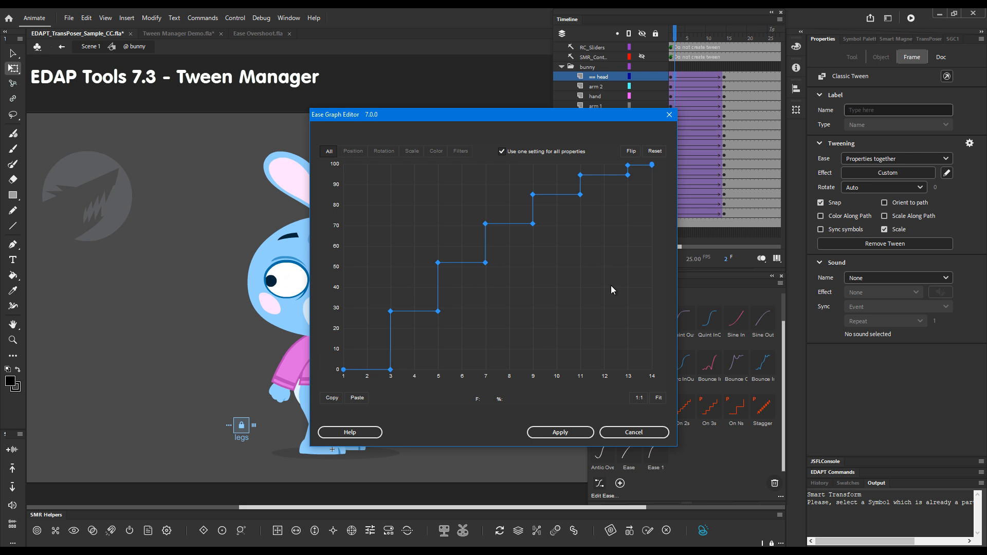
{"action": "left_click", "coordinate": [630, 432]}
{"action": "left_click", "coordinate": [668, 39]}
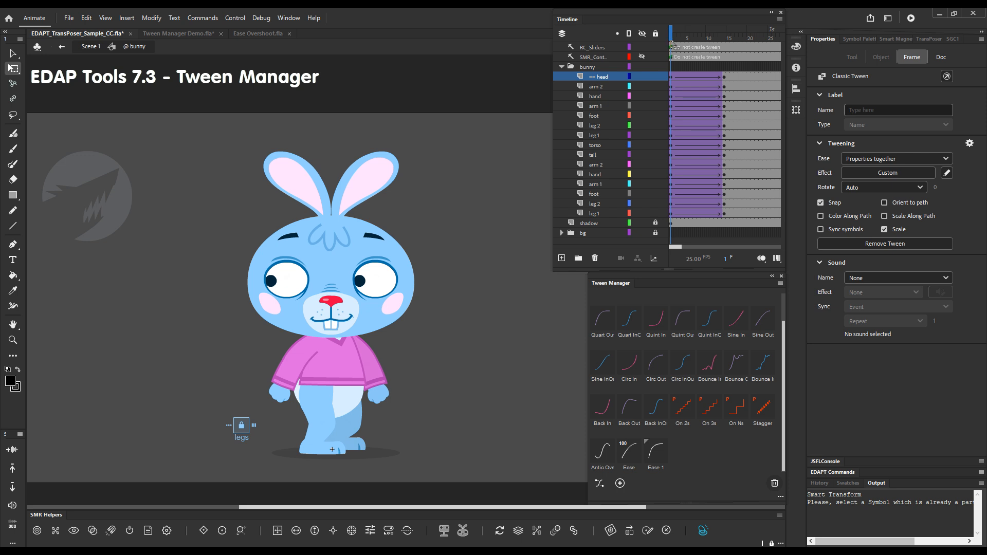
{"action": "left_click_drag", "start_coordinate": [672, 44], "coordinate": [713, 48]}
{"action": "mouse_move", "coordinate": [713, 47]}
{"action": "left_mouse_down"}
{"action": "mouse_move", "coordinate": [672, 55]}
{"action": "mouse_move", "coordinate": [720, 59]}
{"action": "mouse_move", "coordinate": [668, 58]}
{"action": "mouse_move", "coordinate": [724, 63]}
{"action": "left_mouse_up"}
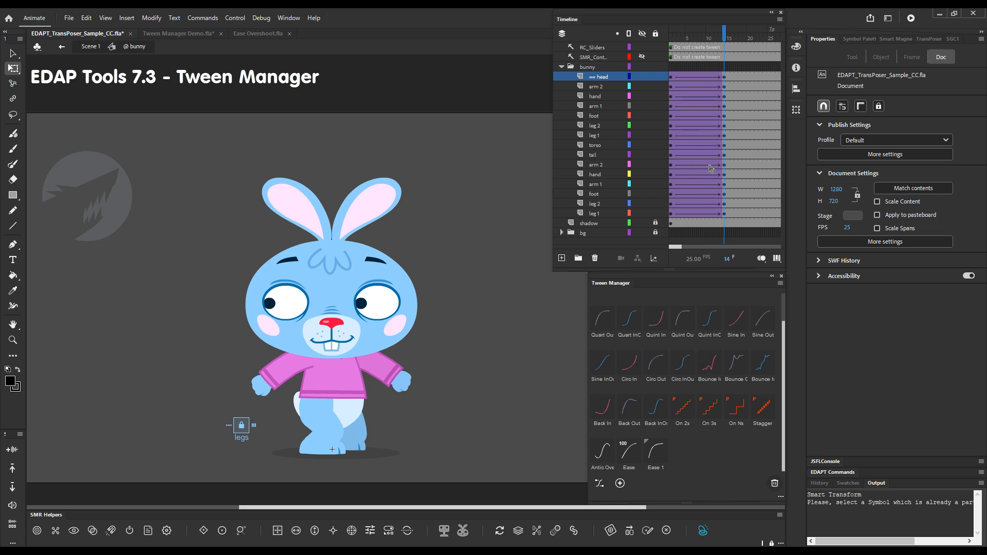
- Apply the On 3s procedural ease to the tweens of all bunny layers from head to leg 1
{"action": "left_click", "coordinate": [697, 81]}
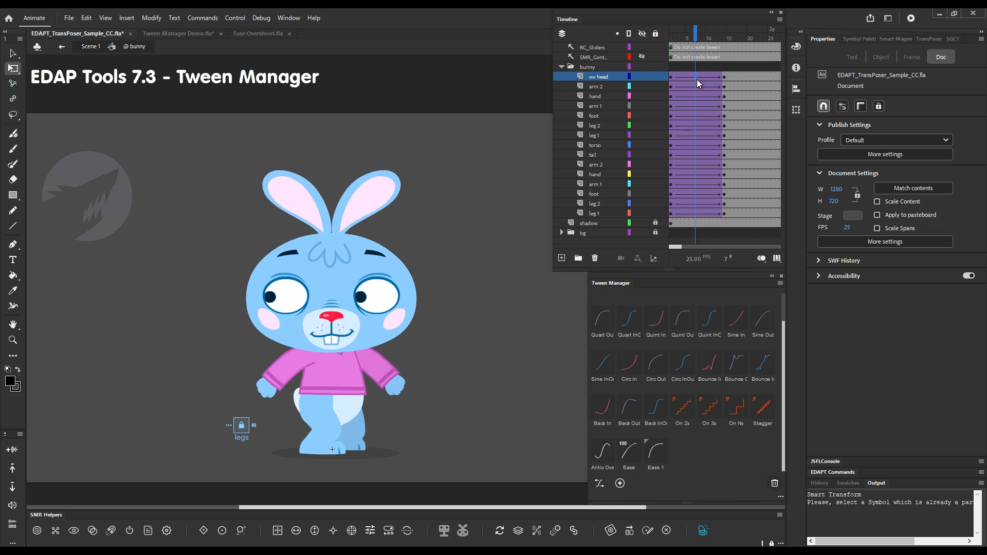
{"action": "left_click", "coordinate": [695, 211]}
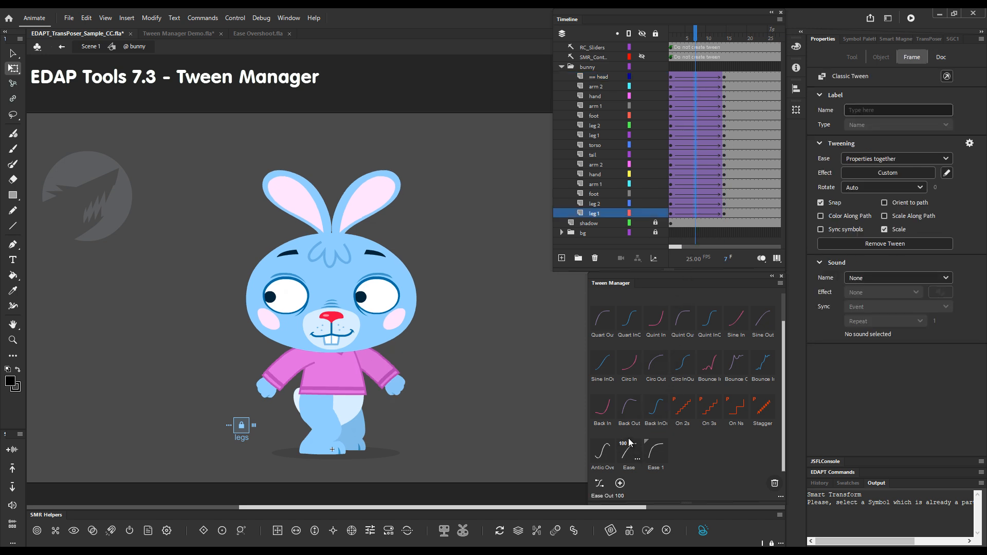
{"action": "left_click", "coordinate": [695, 248]}
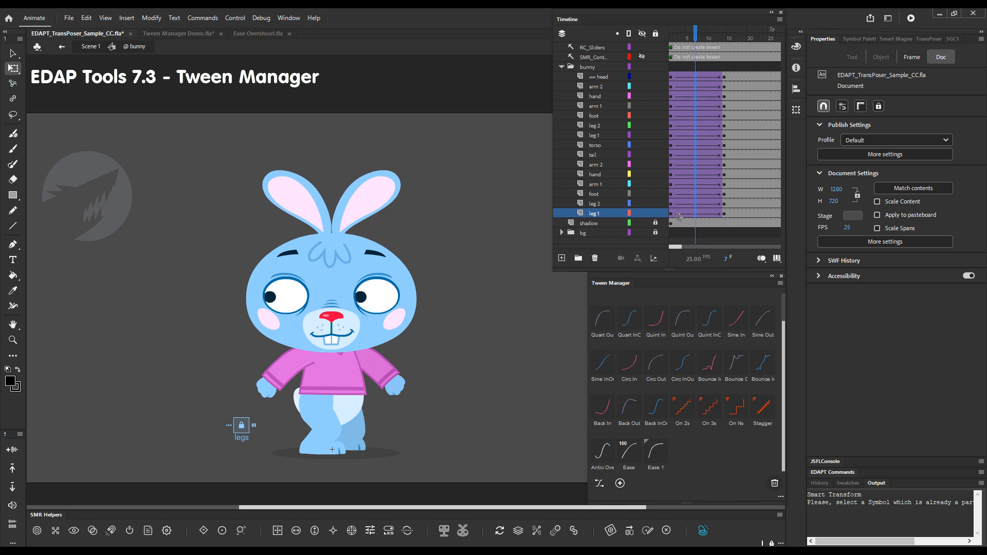
- Inspect the On 3s curve in the Ease Graph Editor and scrub the timeline to check the stepped motion
{"action": "left_click", "coordinate": [599, 483]}
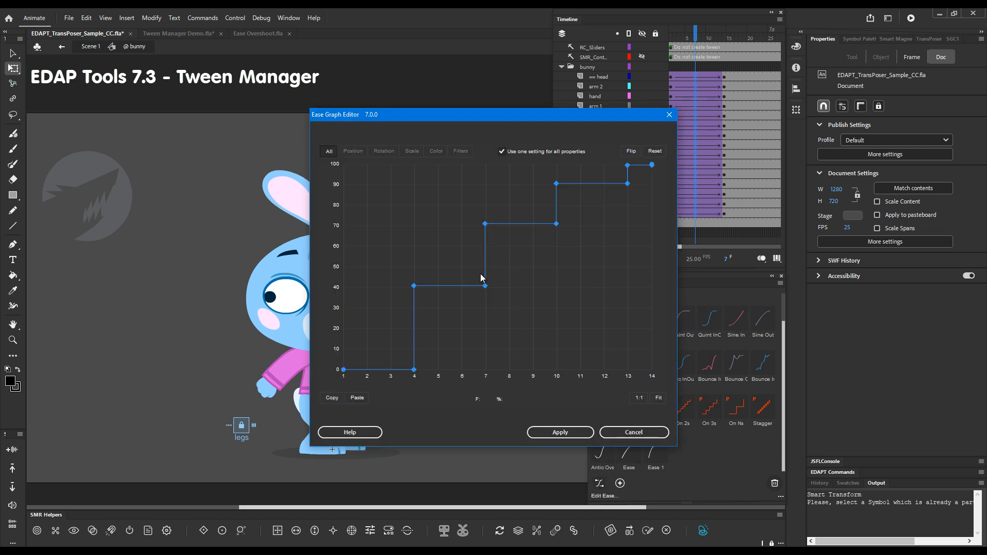
{"action": "left_click", "coordinate": [648, 433]}
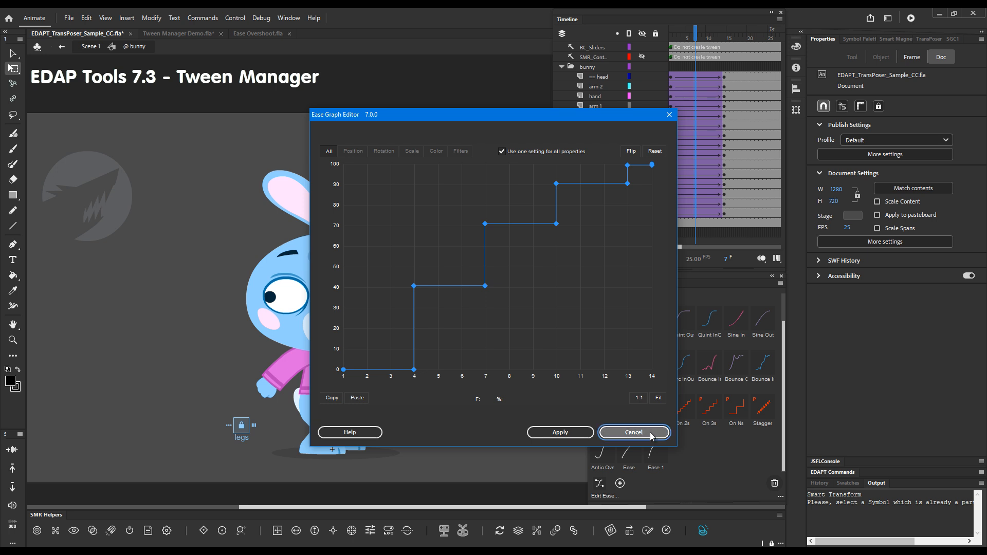
{"action": "left_click_drag", "start_coordinate": [697, 37], "coordinate": [708, 64]}
{"action": "left_click", "coordinate": [683, 48]}
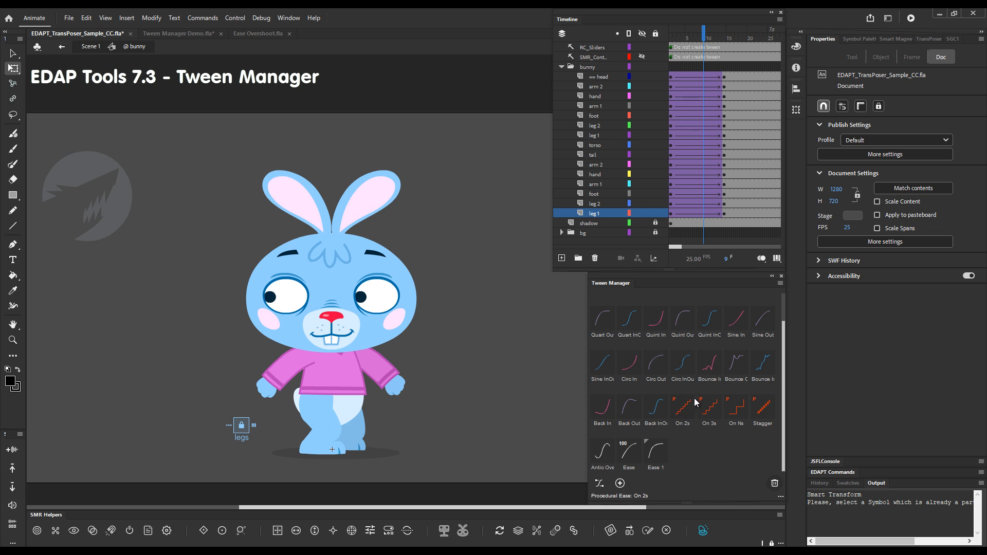
{"action": "left_click", "coordinate": [706, 77]}
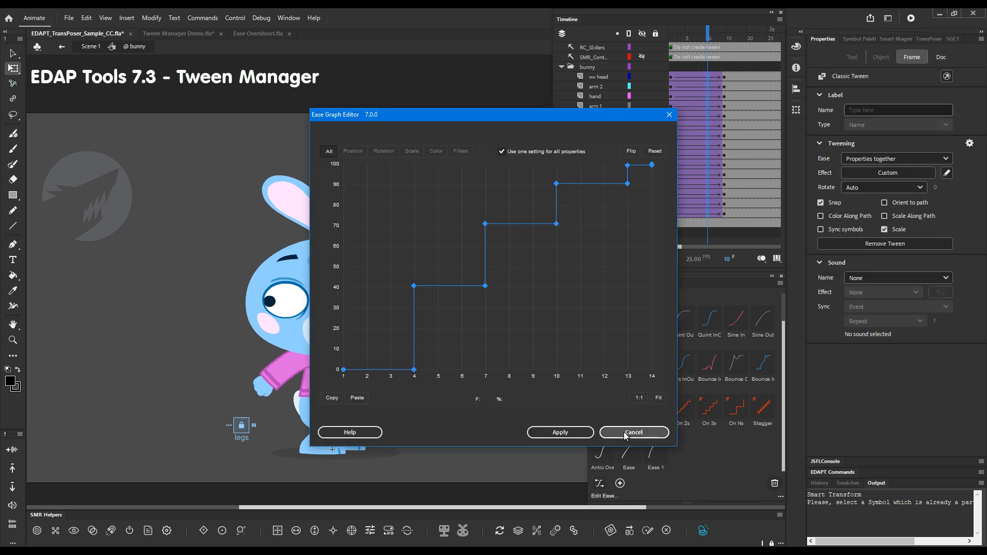
{"action": "left_click", "coordinate": [625, 432]}
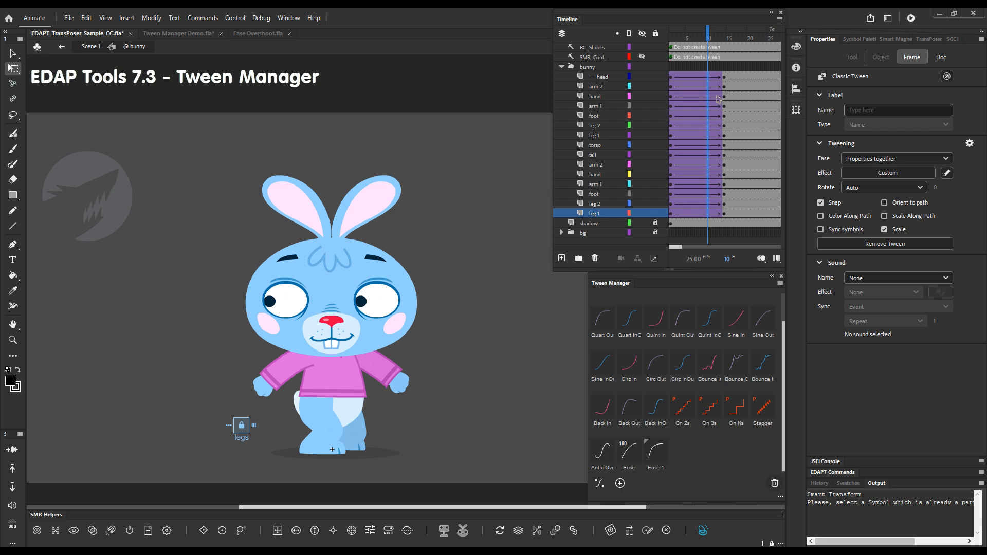
- Move all bunny layers' end keyframes to frame 10 and reapply the Ease Out 100 and On 2s eases to the shortened tweens
{"action": "left_click_drag", "start_coordinate": [724, 78], "coordinate": [707, 214]}
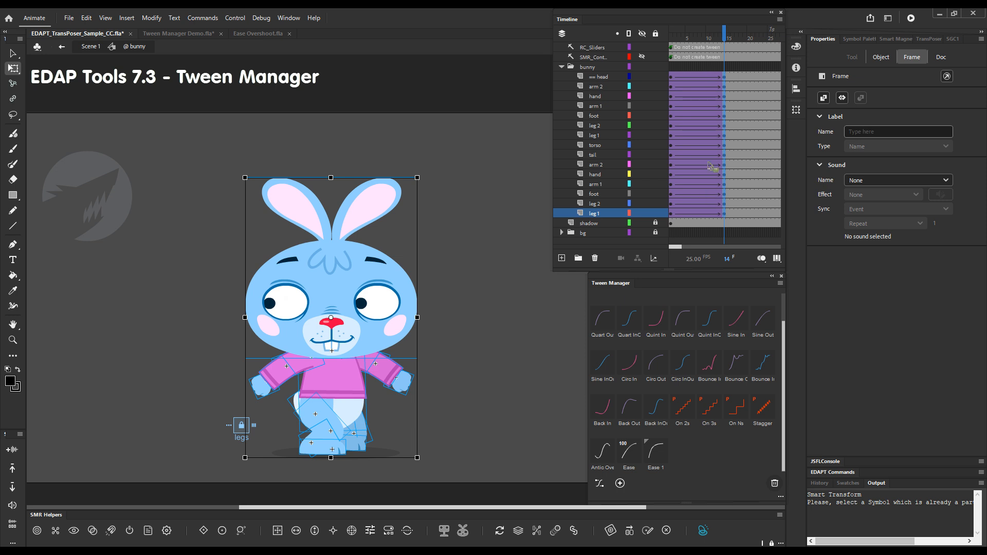
{"action": "left_click_drag", "start_coordinate": [697, 81], "coordinate": [697, 214]}
{"action": "left_click", "coordinate": [633, 461]}
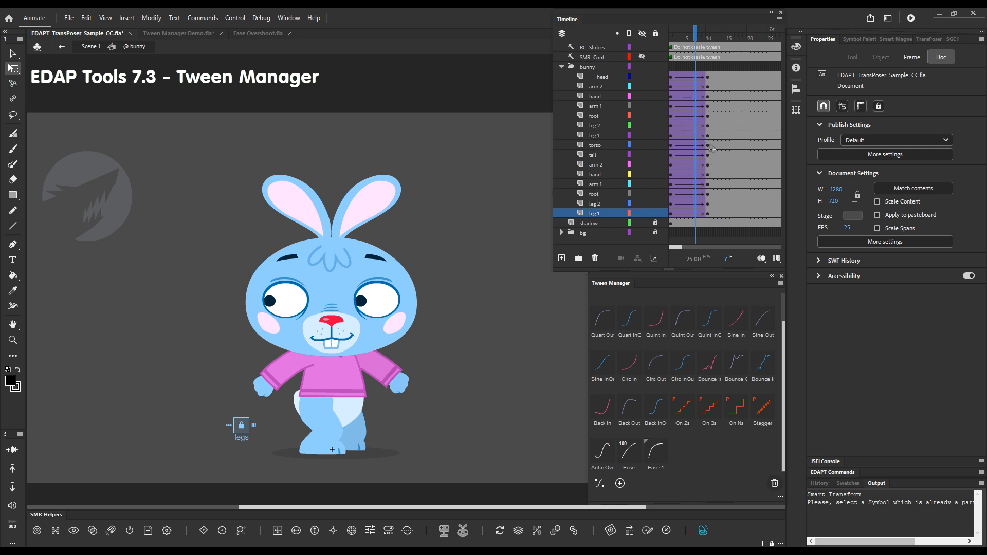
- Scrub the shortened bunny tweens up to frame 10 to check the stepped motion
{"action": "left_click", "coordinate": [680, 48]}
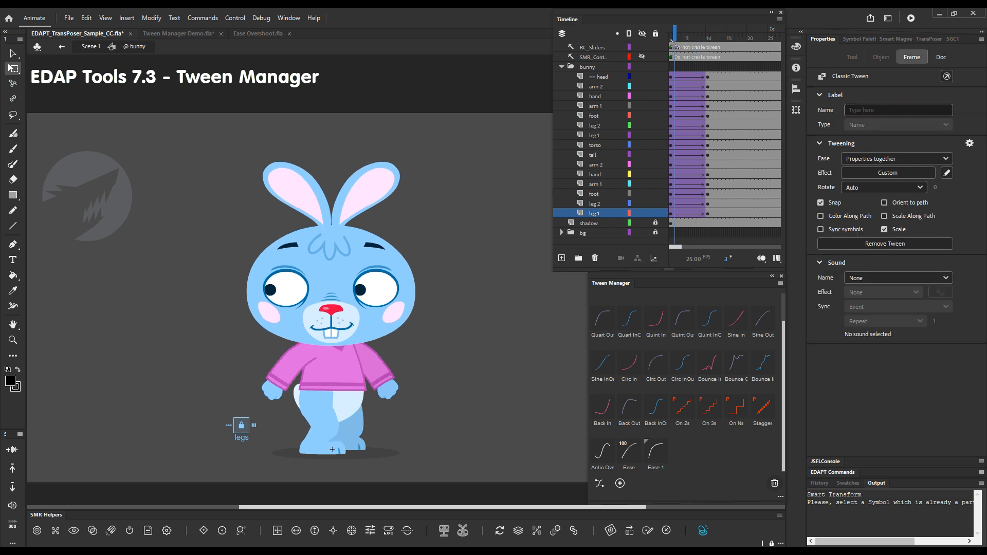
{"action": "left_click_drag", "start_coordinate": [681, 48], "coordinate": [701, 50]}
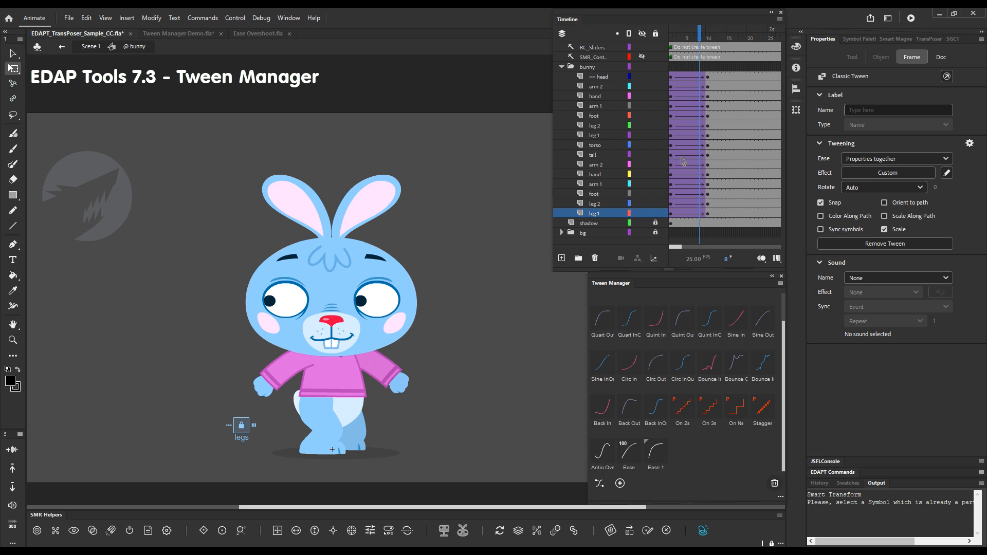
{"action": "left_click", "coordinate": [708, 39]}
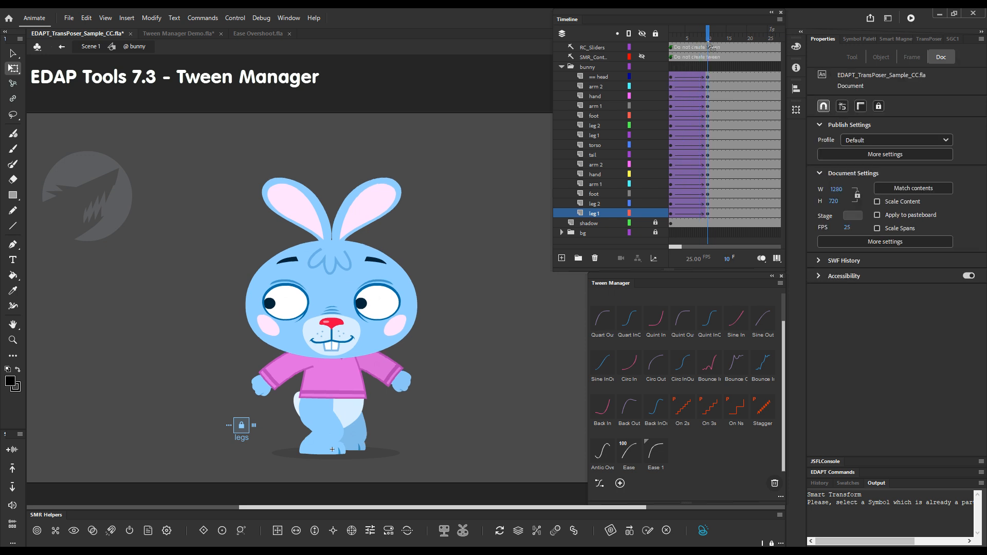
- Tilt the bunny's head and torso clockwise on the frame 10 keyframe
{"action": "mouse_move", "coordinate": [708, 40]}
{"action": "left_mouse_down"}
{"action": "mouse_move", "coordinate": [670, 46]}
{"action": "mouse_move", "coordinate": [708, 57]}
{"action": "left_mouse_up"}
{"action": "key", "text": "m"}
{"action": "left_click_drag", "start_coordinate": [392, 295], "coordinate": [389, 287]}
{"action": "left_click_drag", "start_coordinate": [348, 376], "coordinate": [349, 377]}
- Refine the bunny's frame 10 pose by lowering one hand with its IK effector and adjusting the head and torso
{"action": "key", "text": "F1"}
{"action": "left_click_drag", "start_coordinate": [407, 385], "coordinate": [399, 398]}
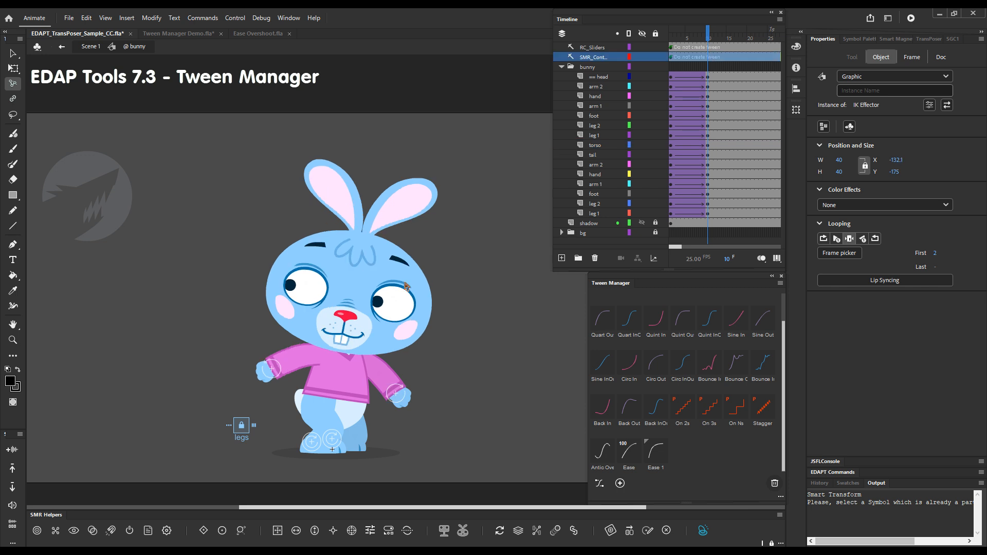
{"action": "left_click_drag", "start_coordinate": [394, 301], "coordinate": [396, 309]}
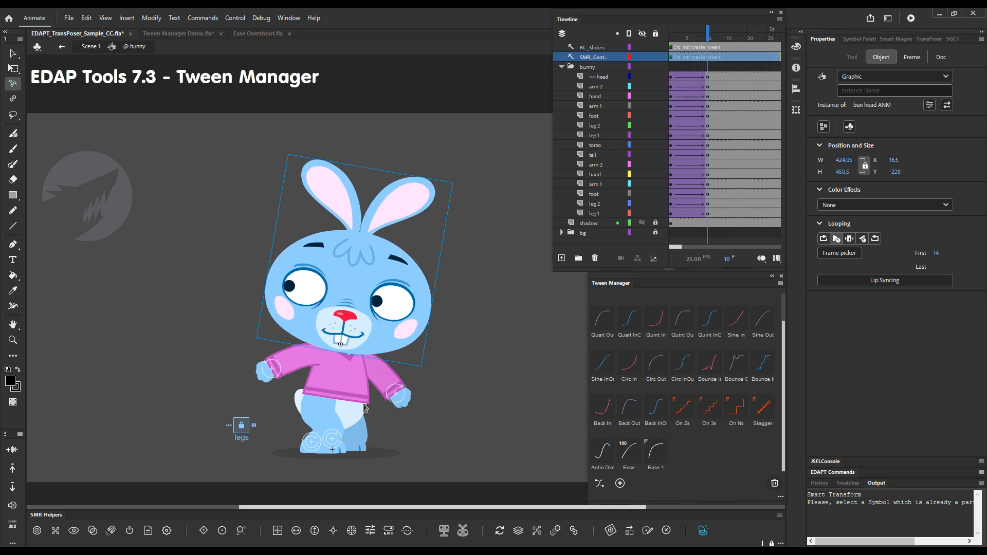
{"action": "left_click_drag", "start_coordinate": [358, 399], "coordinate": [351, 391]}
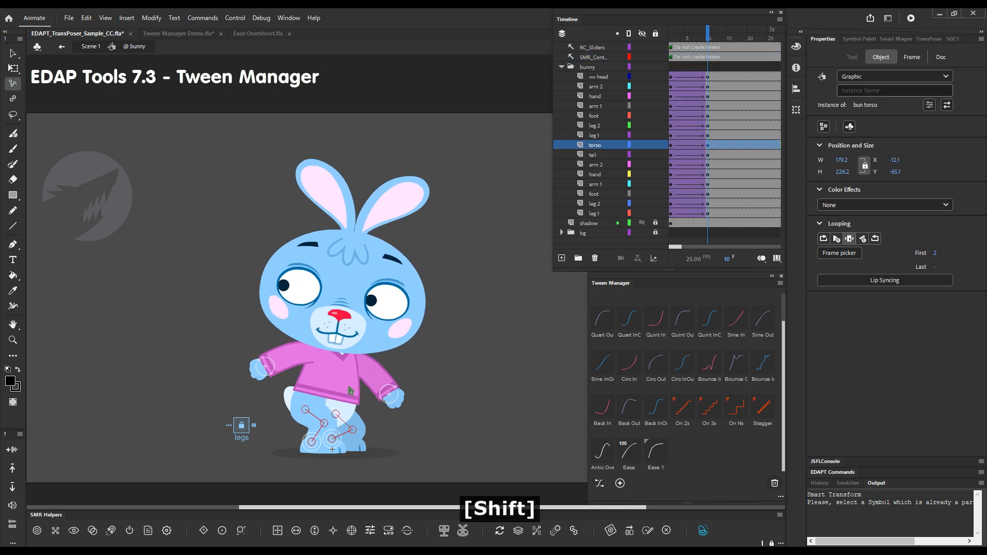
{"action": "left_click_drag", "start_coordinate": [709, 37], "coordinate": [710, 65]}
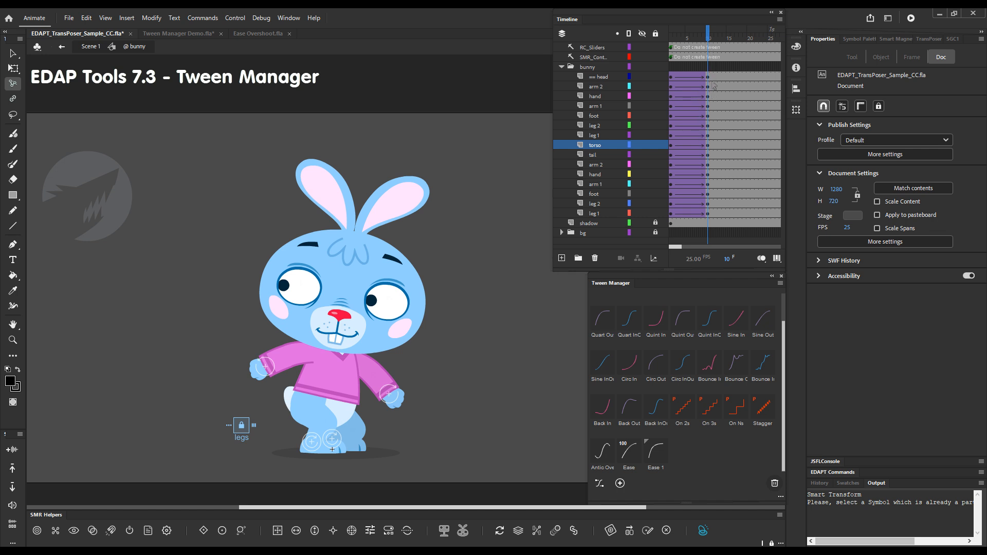
- Extend all bunny layers' tweens to end at frame 16 and examine the leg 1 tween's curve in the Ease Graph Editor
{"action": "left_click_drag", "start_coordinate": [708, 218], "coordinate": [733, 218]}
{"action": "left_click", "coordinate": [705, 207]}
{"action": "left_click", "coordinate": [700, 213]}
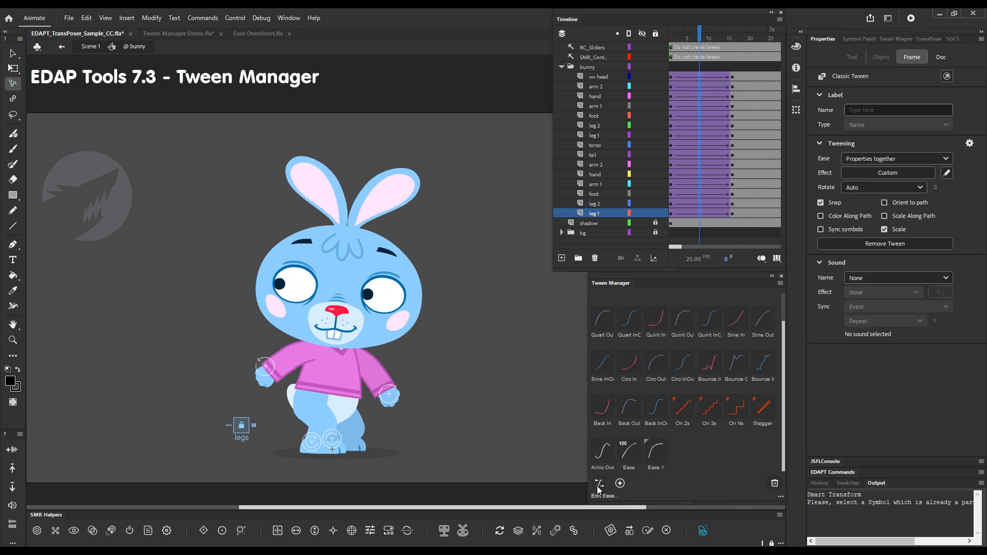
{"action": "left_click", "coordinate": [599, 486]}
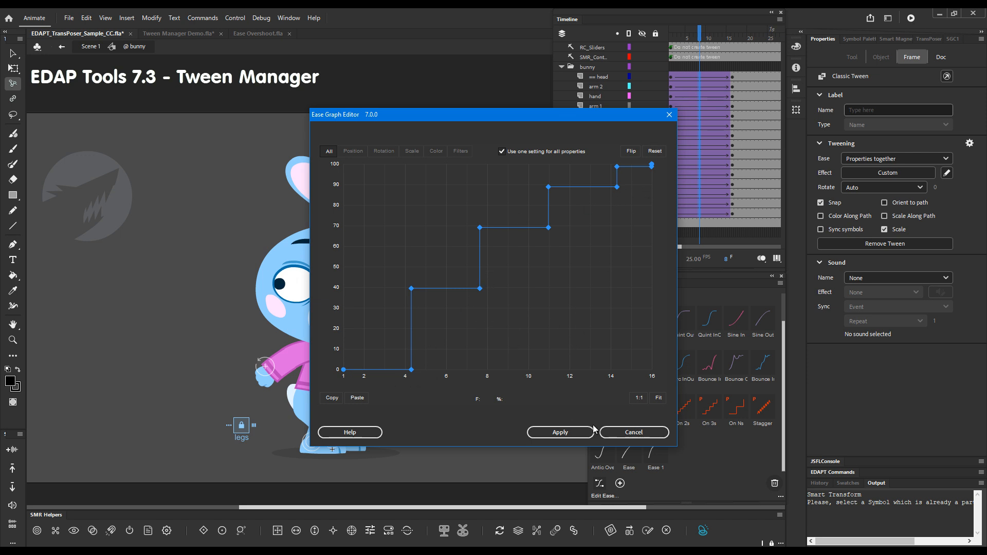
{"action": "left_click", "coordinate": [631, 431]}
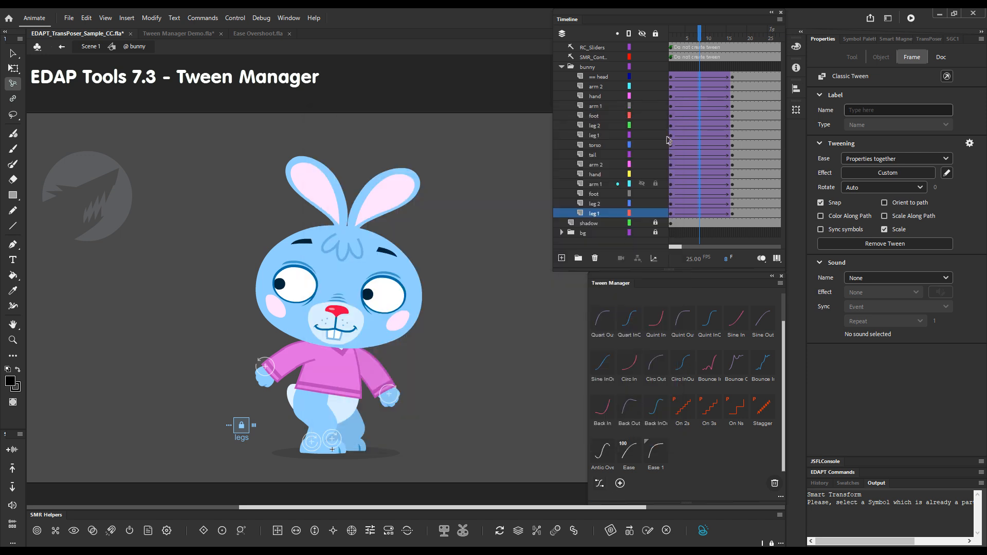
- Reapply the Ease Out 100 and On 2s eases to the extended bunny tweens and check the ease curve and motion up to frame 16
{"action": "left_click", "coordinate": [628, 452]}
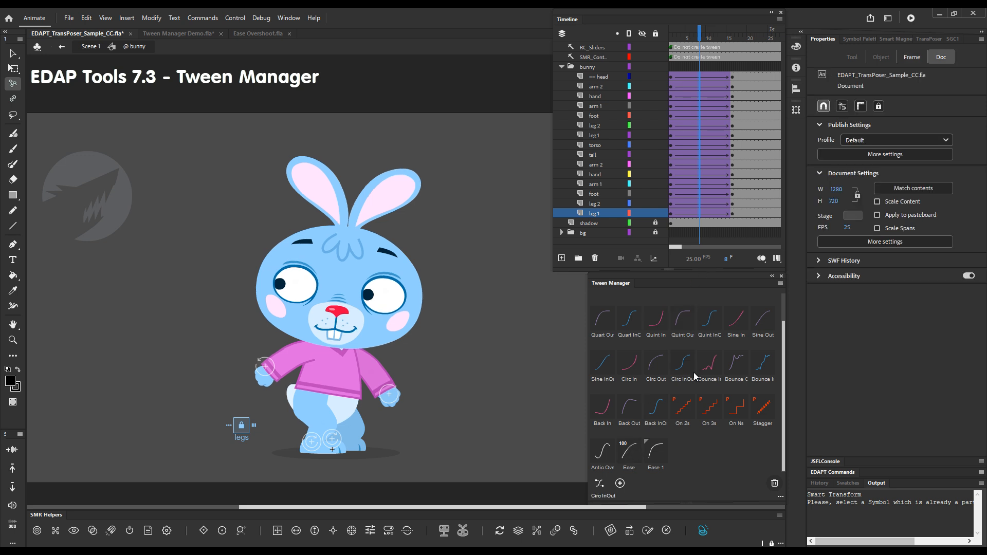
{"action": "left_click", "coordinate": [672, 410]}
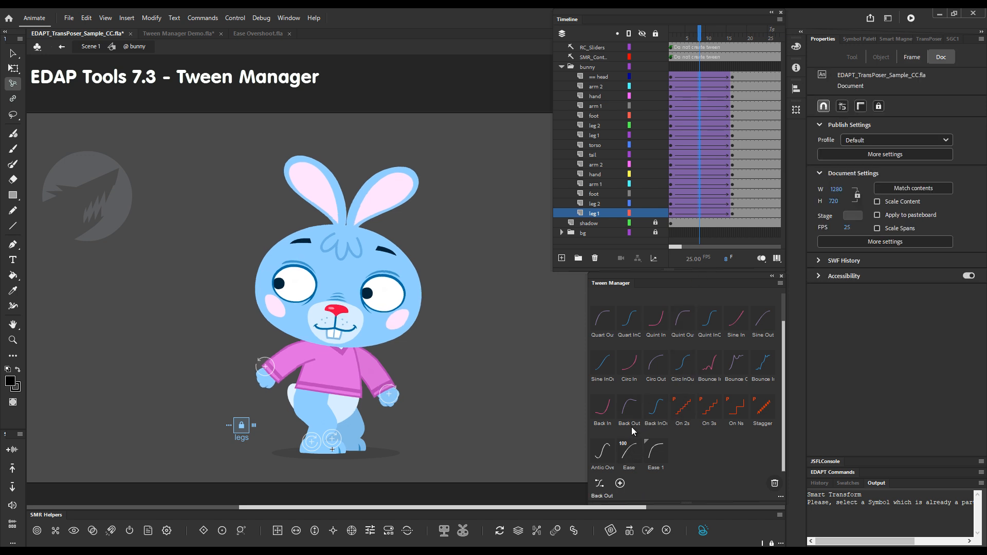
{"action": "left_click", "coordinate": [599, 484]}
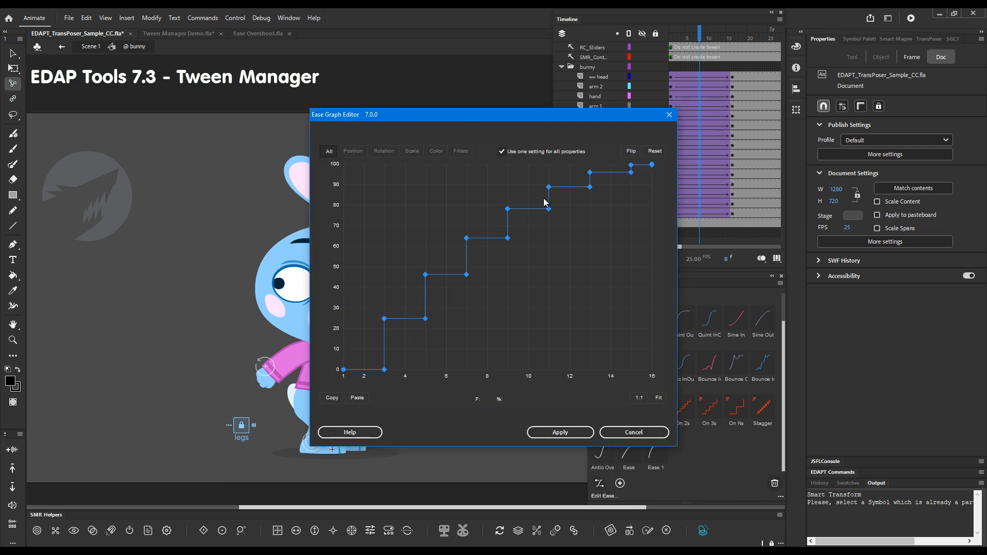
{"action": "left_click", "coordinate": [638, 433]}
{"action": "left_click", "coordinate": [685, 41]}
{"action": "left_click_drag", "start_coordinate": [684, 41], "coordinate": [734, 44]}
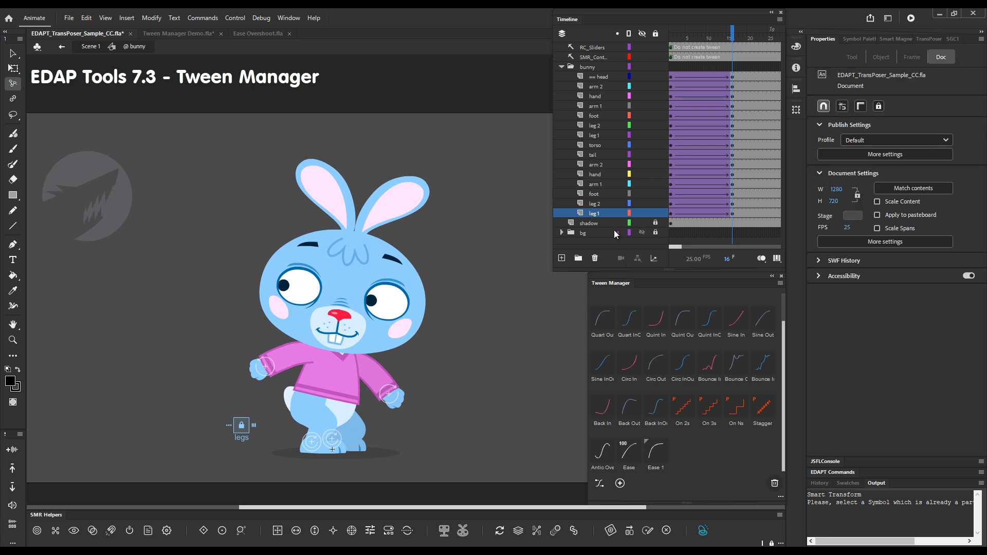
- Switch to Ease Overshoot.fla and preview the fox animation with a test movie
{"action": "left_click", "coordinate": [257, 33]}
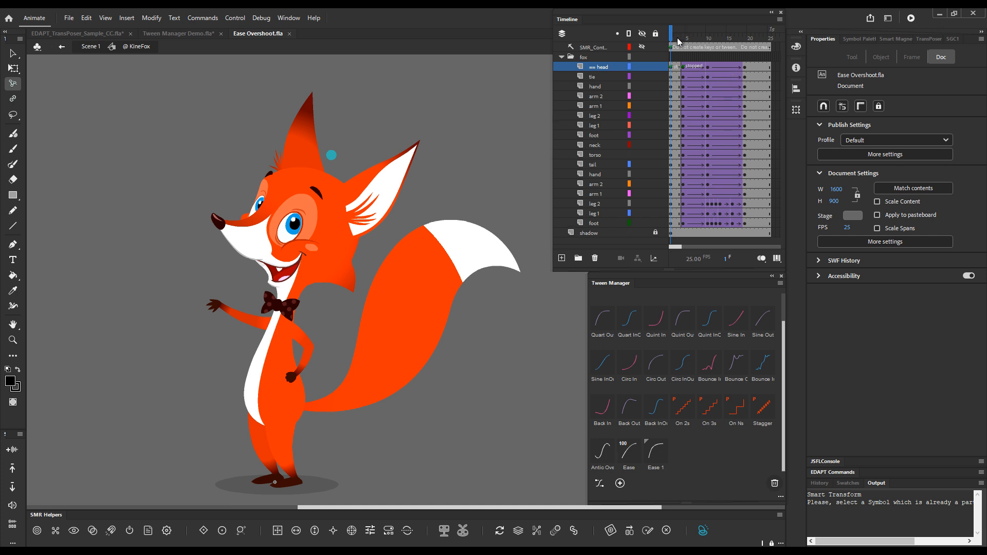
{"action": "left_click_drag", "start_coordinate": [678, 41], "coordinate": [682, 41]}
{"action": "key", "text": "ctrl+Return"}
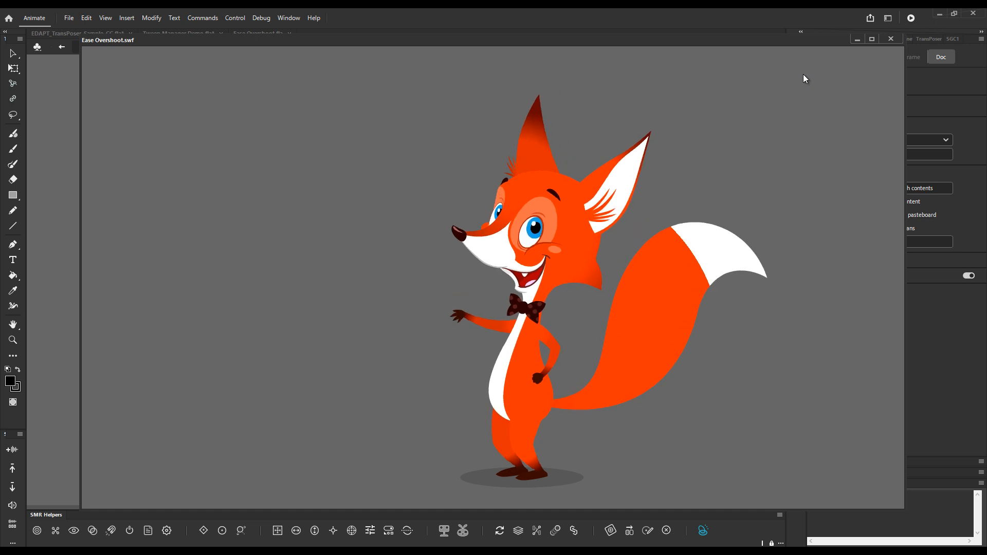
{"action": "left_click", "coordinate": [891, 38]}
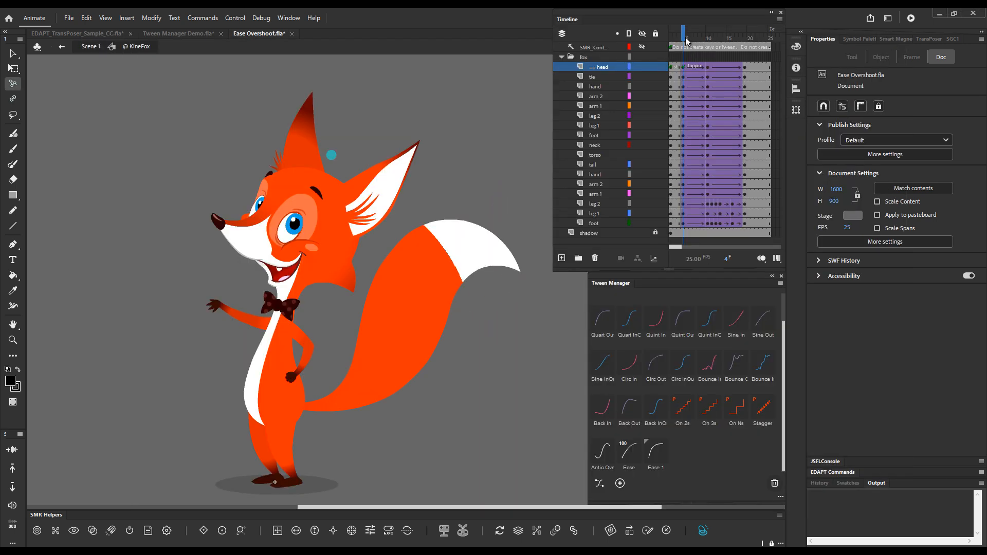
- Examine the fox's foot tween between frames 4 and 10 in the Ease Graph Editor, with the whole curve fitted in view
{"action": "left_click", "coordinate": [710, 64]}
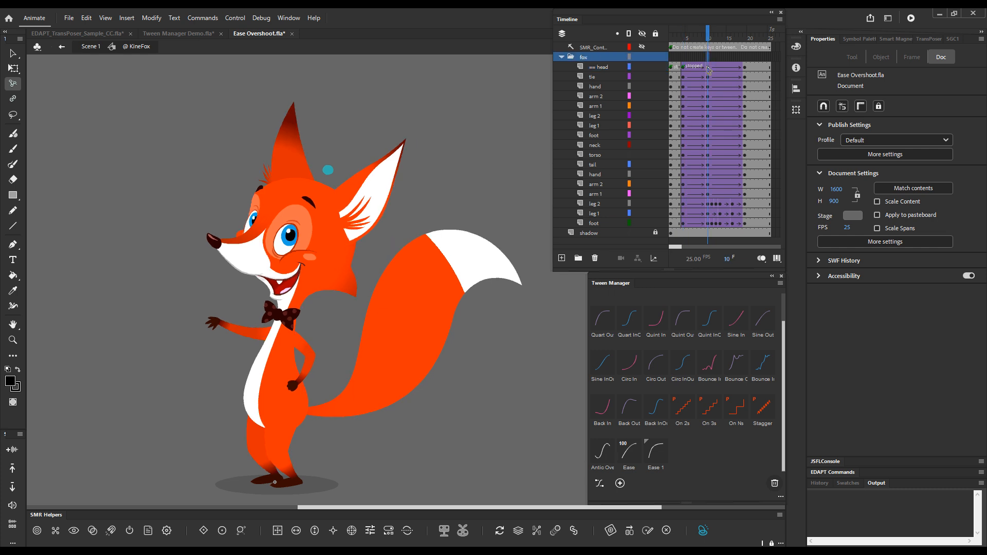
{"action": "left_click", "coordinate": [692, 70]}
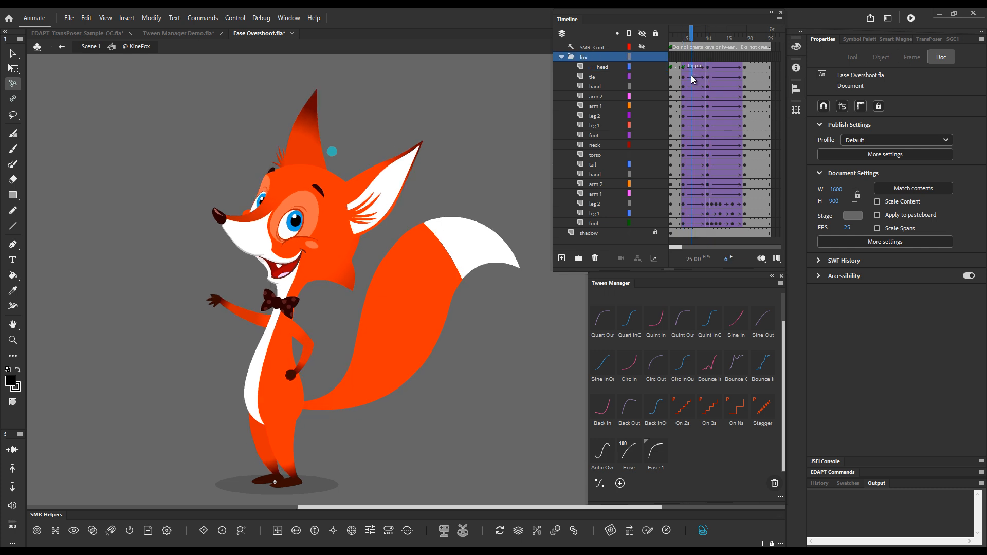
{"action": "left_click", "coordinate": [694, 227]}
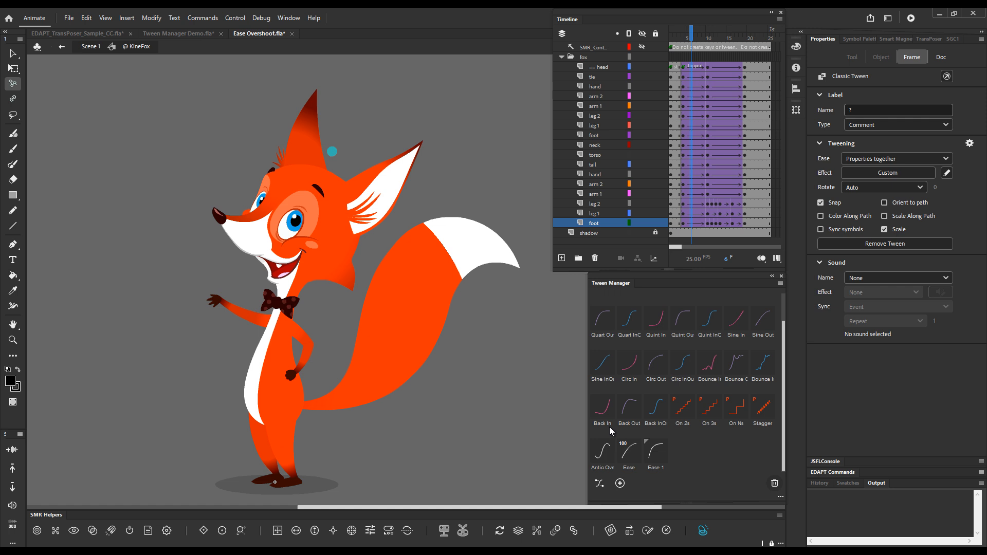
{"action": "left_click", "coordinate": [600, 484]}
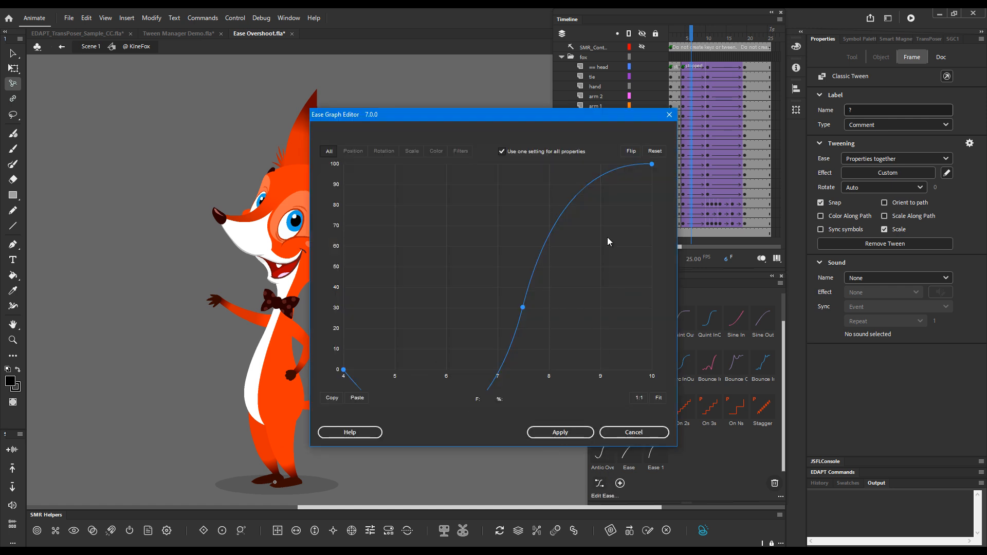
{"action": "left_click", "coordinate": [660, 399]}
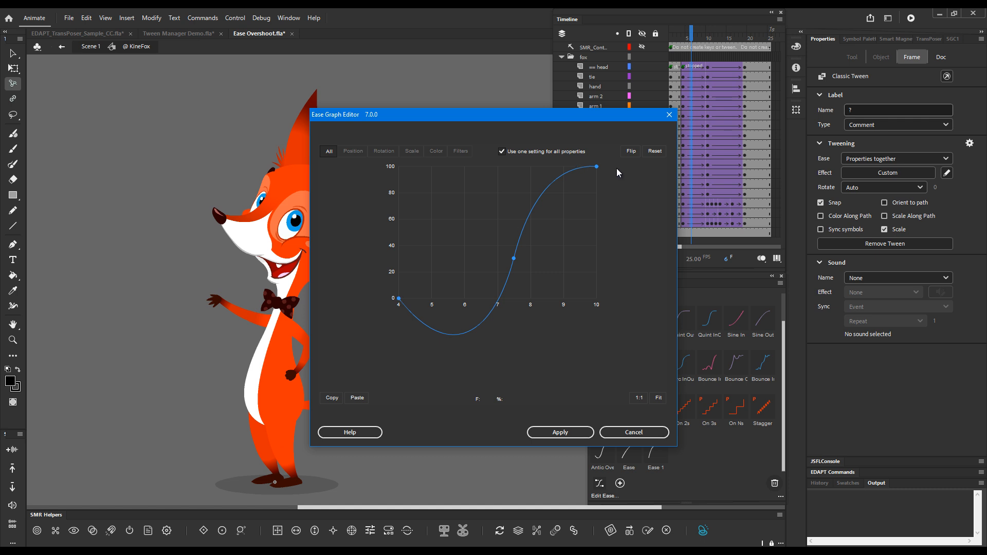
{"action": "left_click", "coordinate": [640, 433]}
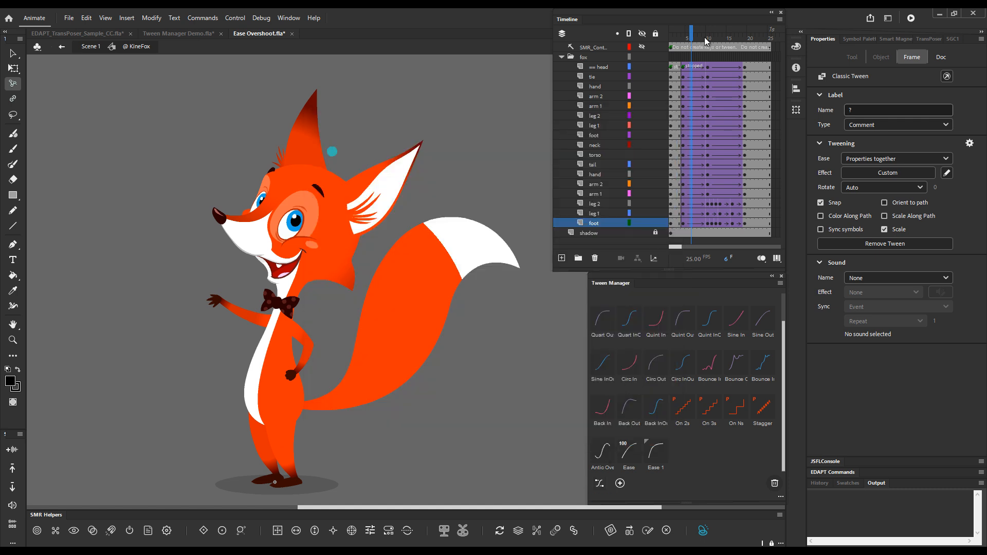
- Scrub the fox's motion up to frame 19 and examine the ease curve of the head tween starting at frame 10
{"action": "left_click", "coordinate": [687, 40]}
{"action": "left_click_drag", "start_coordinate": [689, 39], "coordinate": [706, 55]}
{"action": "key", "text": "8"}
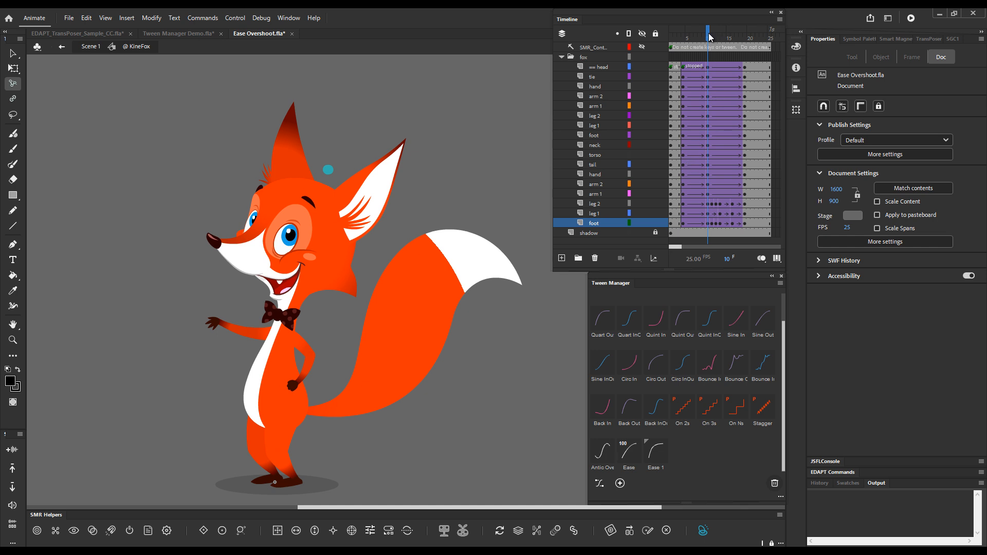
{"action": "left_click", "coordinate": [715, 67]}
{"action": "left_click", "coordinate": [599, 487]}
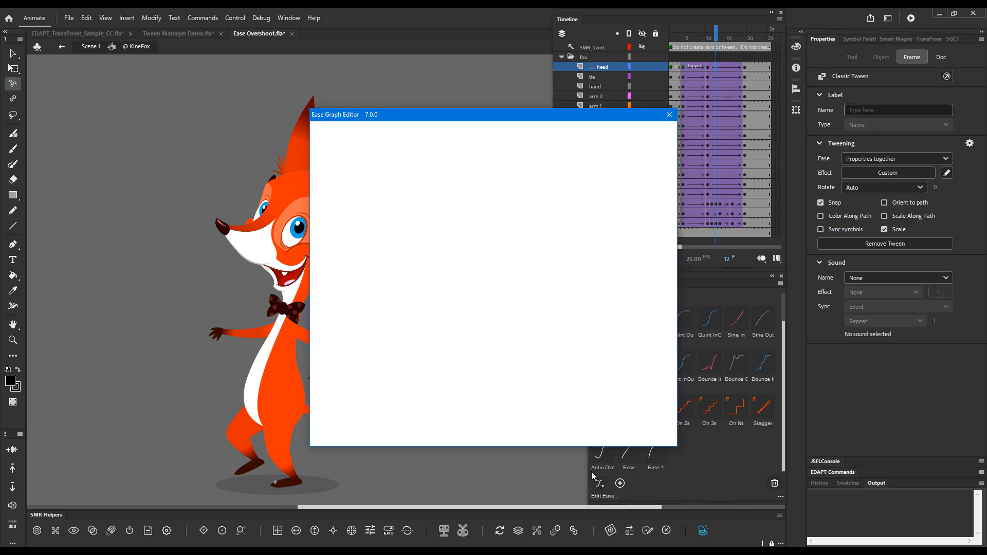
{"action": "left_click", "coordinate": [653, 402]}
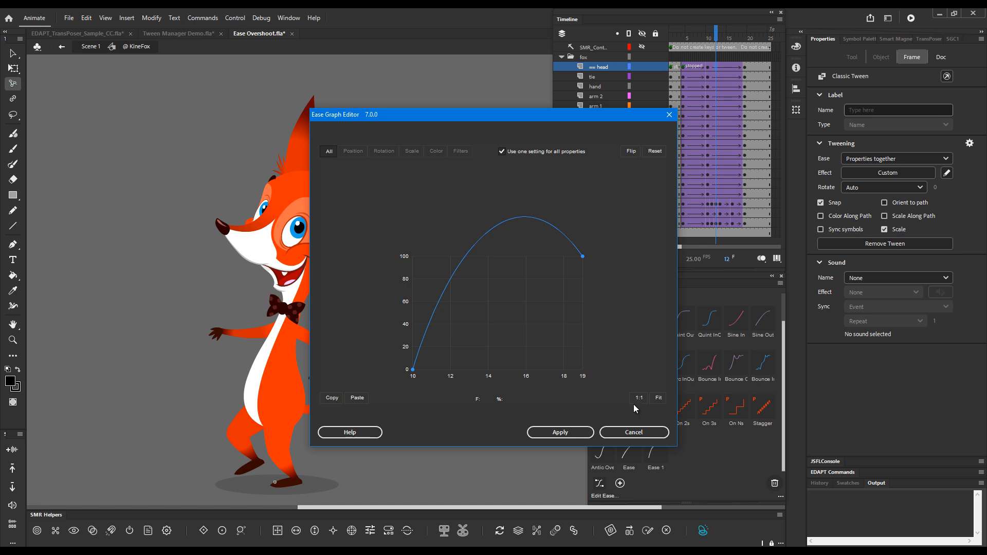
{"action": "left_click", "coordinate": [634, 432]}
{"action": "left_click_drag", "start_coordinate": [716, 34], "coordinate": [747, 53]}
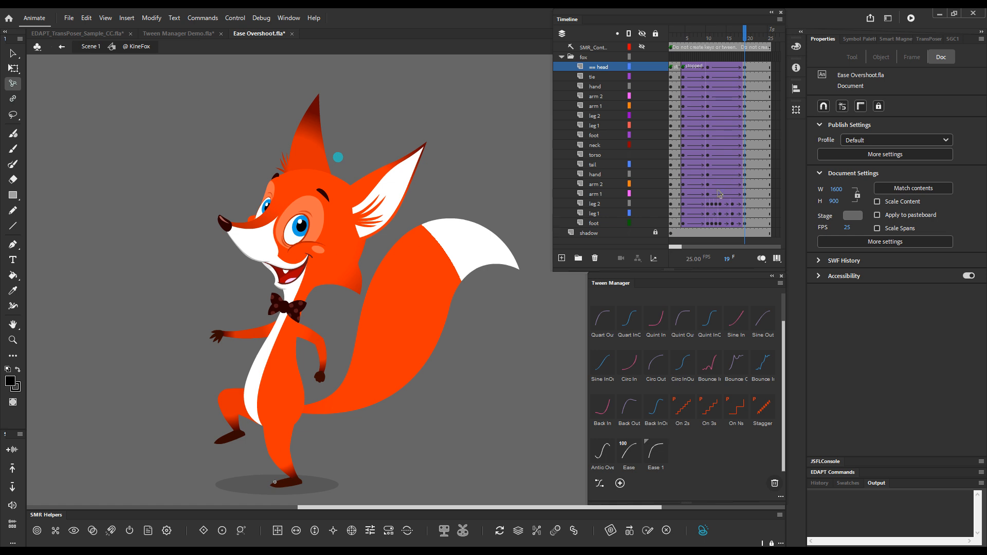
- Save the ease of the fox's head tween at frame 14 as a custom preset named Overshoot
{"action": "mouse_move", "coordinate": [730, 42]}
{"action": "left_mouse_down"}
{"action": "mouse_move", "coordinate": [756, 46]}
{"action": "mouse_move", "coordinate": [716, 48]}
{"action": "mouse_move", "coordinate": [747, 56]}
{"action": "mouse_move", "coordinate": [717, 55]}
{"action": "mouse_move", "coordinate": [726, 57]}
{"action": "left_mouse_up"}
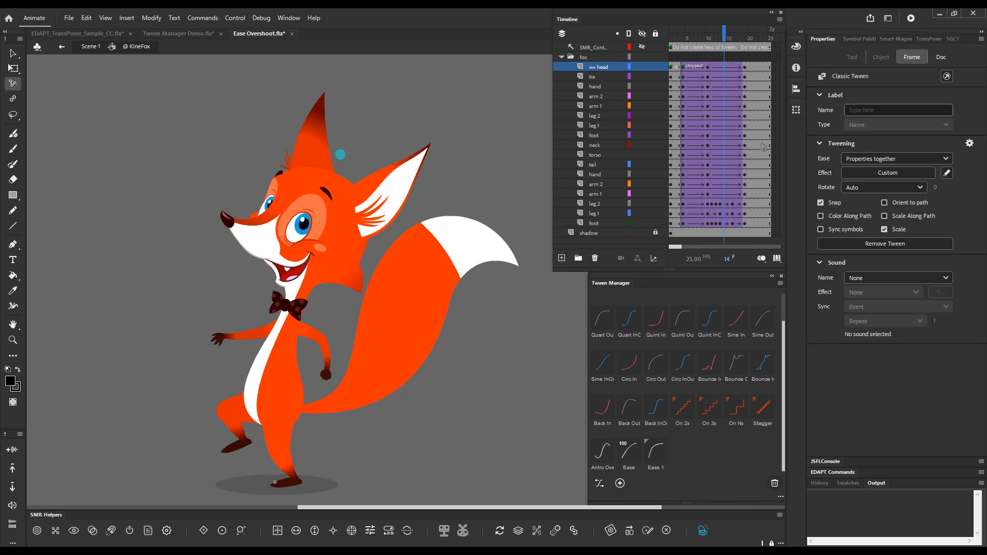
{"action": "left_click", "coordinate": [621, 484]}
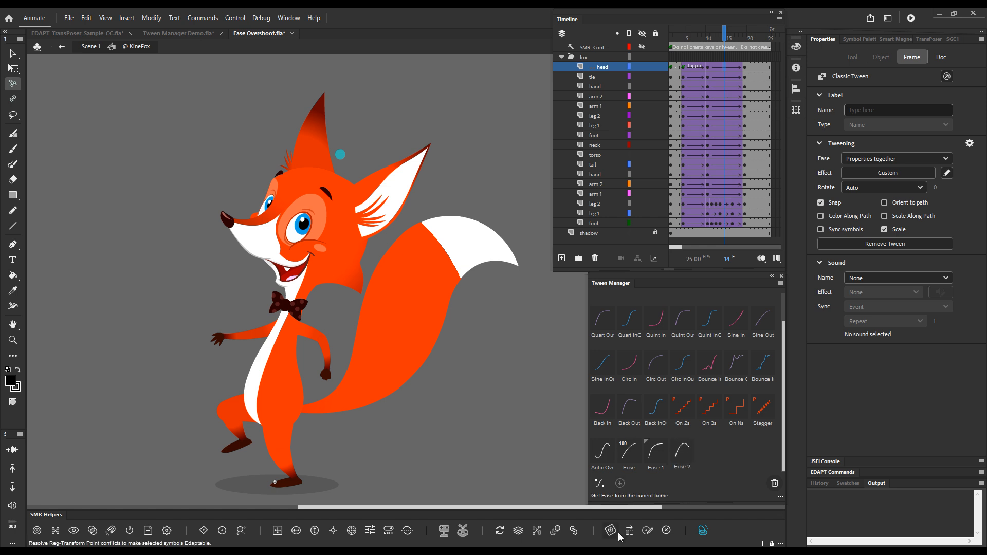
{"action": "double_click", "coordinate": [692, 467]}
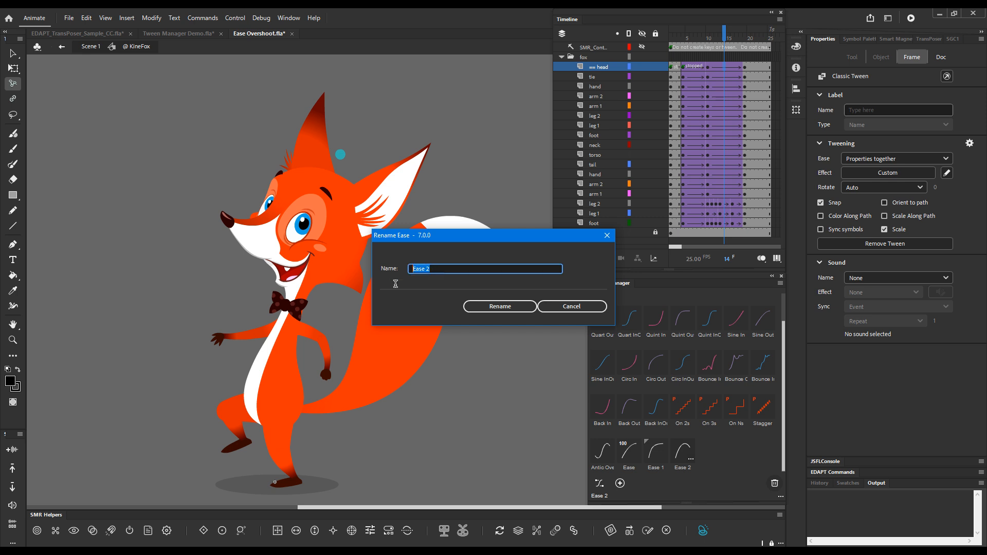
{"action": "type", "text": "Overs"}
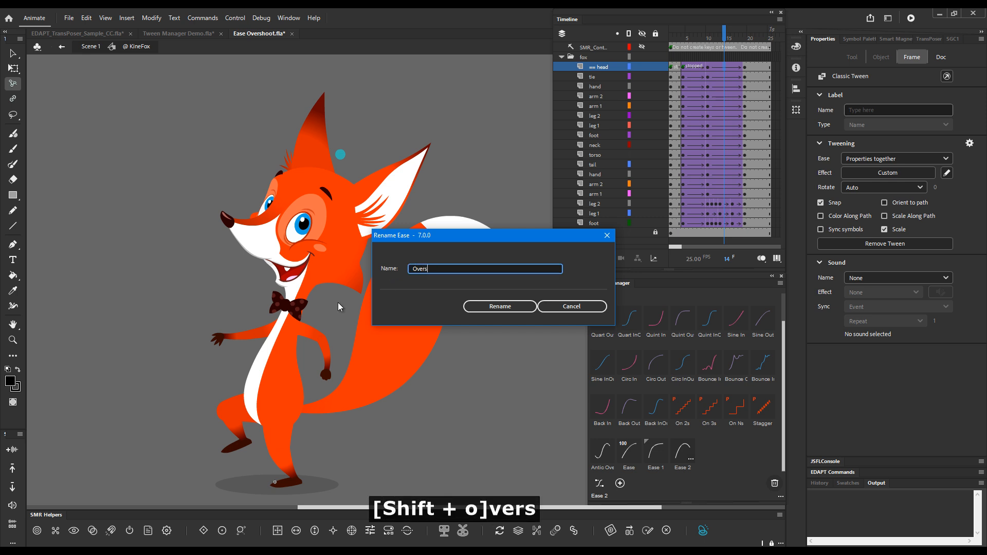
{"action": "type", "text": "hoot"}
{"action": "key", "text": "Return"}
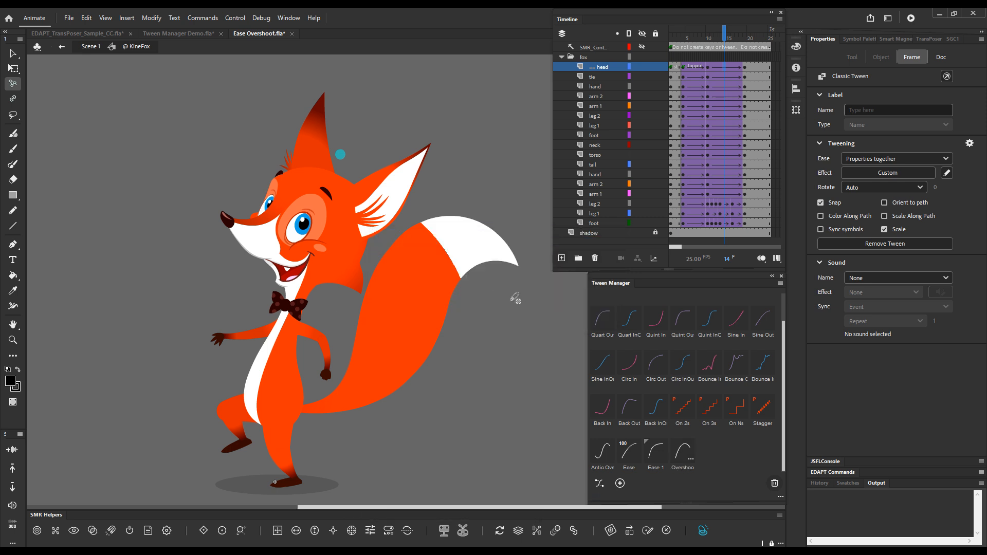
- Switch to Tween Manager Demo.fla, select the lower layer's tween at frame 6 and scrub through the squares' motion
{"action": "left_click", "coordinate": [178, 33]}
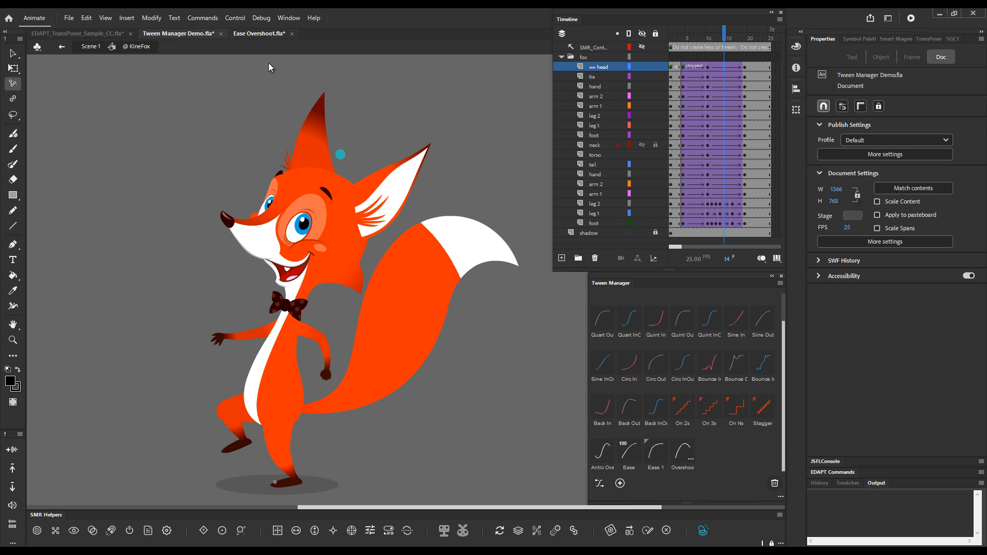
{"action": "left_click", "coordinate": [690, 57]}
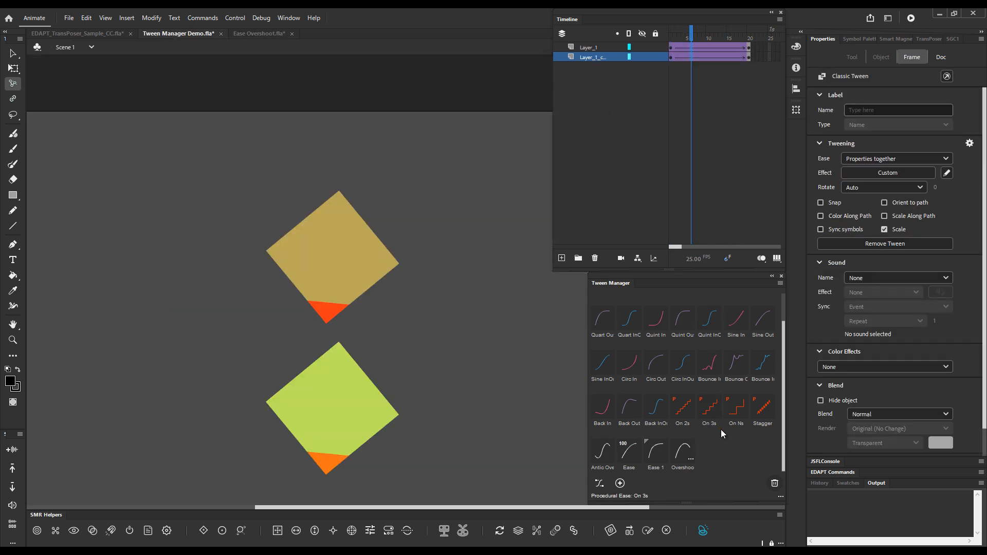
{"action": "left_click", "coordinate": [729, 141]}
{"action": "left_click_drag", "start_coordinate": [694, 35], "coordinate": [770, 65]}
- Apply the Overshoot ease to the tweens of all bunny layers in EDAPT_TransPoser_Sample_CC.fla
{"action": "left_click", "coordinate": [156, 35]}
{"action": "left_click", "coordinate": [77, 33]}
{"action": "left_click_drag", "start_coordinate": [690, 77], "coordinate": [687, 212]}
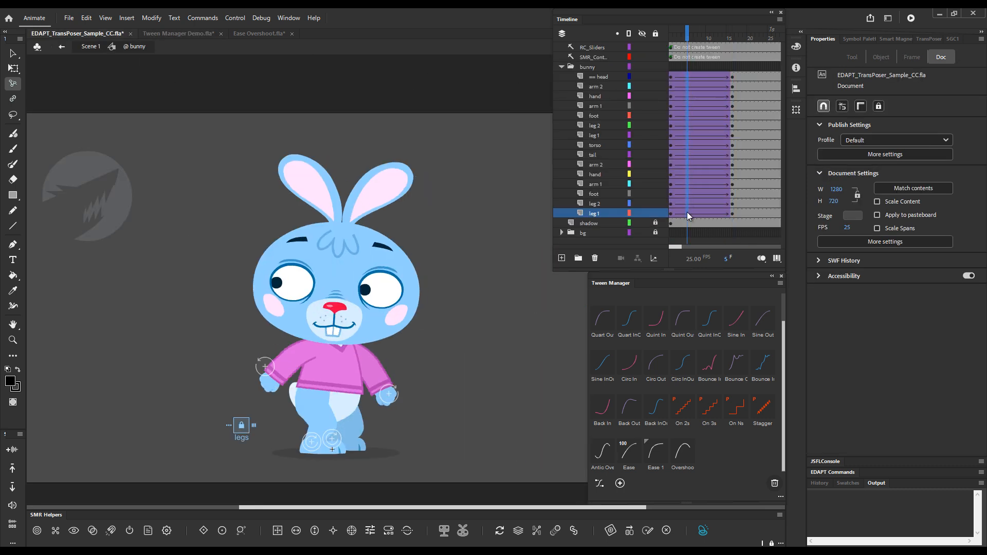
{"action": "left_click", "coordinate": [679, 459]}
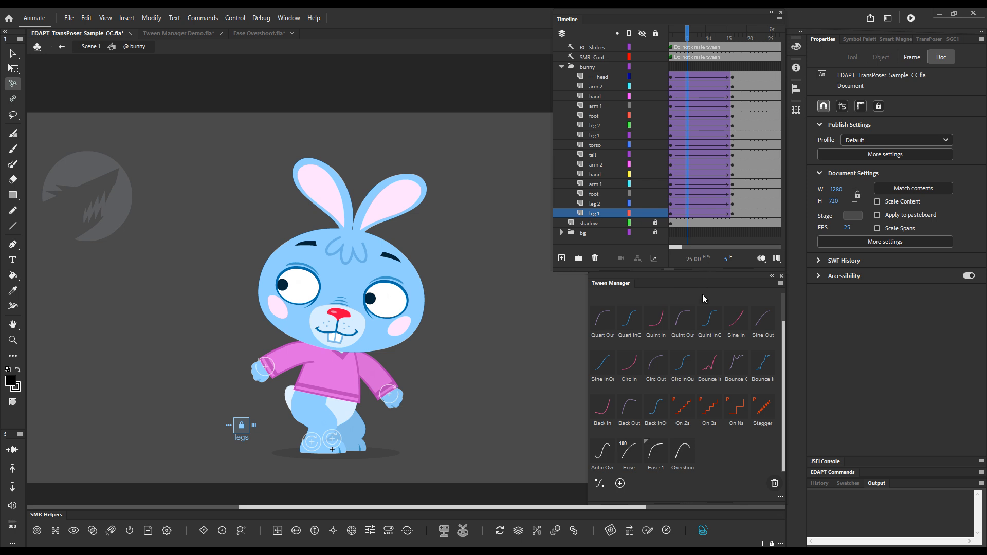
- Hide the SMR controls layer and scrub the bunny animation up to frame 16 to check the overshoot motion
{"action": "left_click_drag", "start_coordinate": [690, 37], "coordinate": [630, 77]}
{"action": "left_click", "coordinate": [642, 57]}
{"action": "left_click_drag", "start_coordinate": [670, 38], "coordinate": [735, 41]}
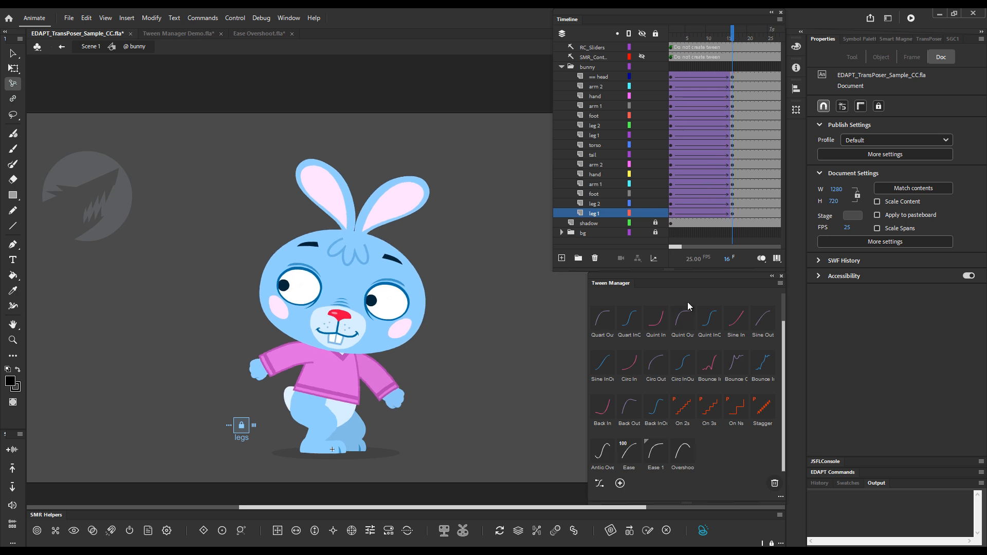